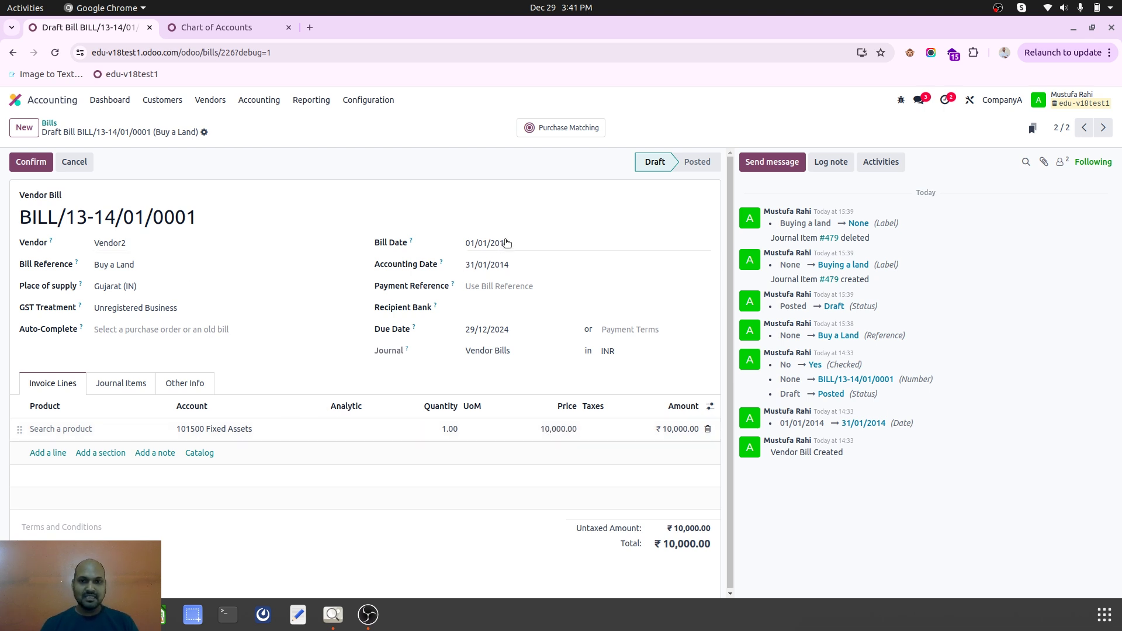
Describe the bill's invoice line as "Buying Land", change its account to 101200 Land, and check the resulting journal items
click(209, 428)
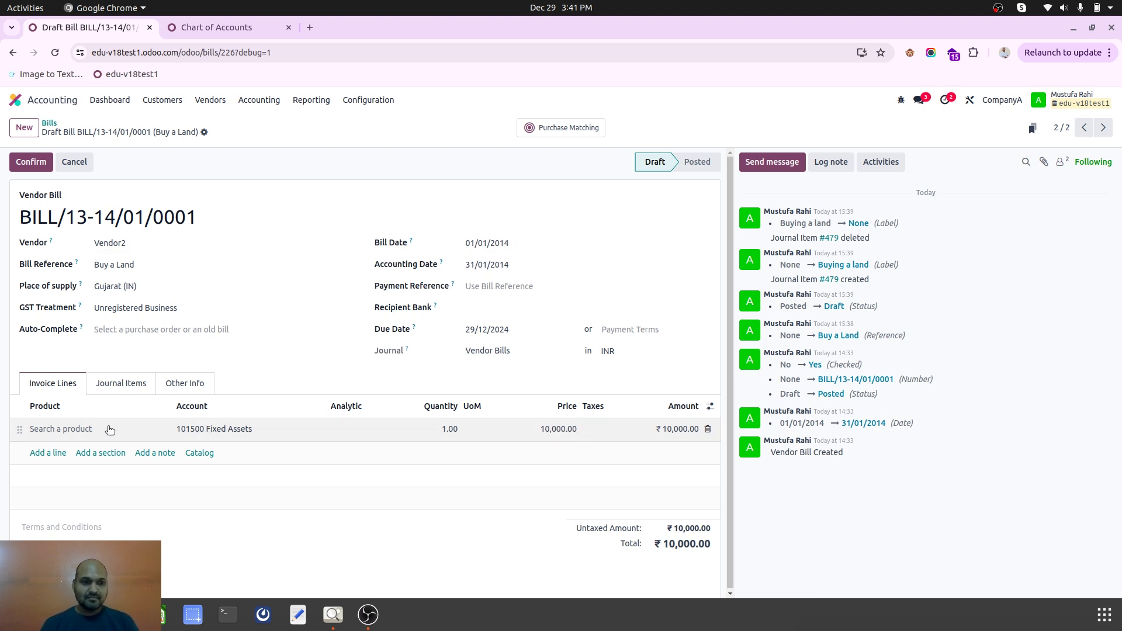
click(164, 429)
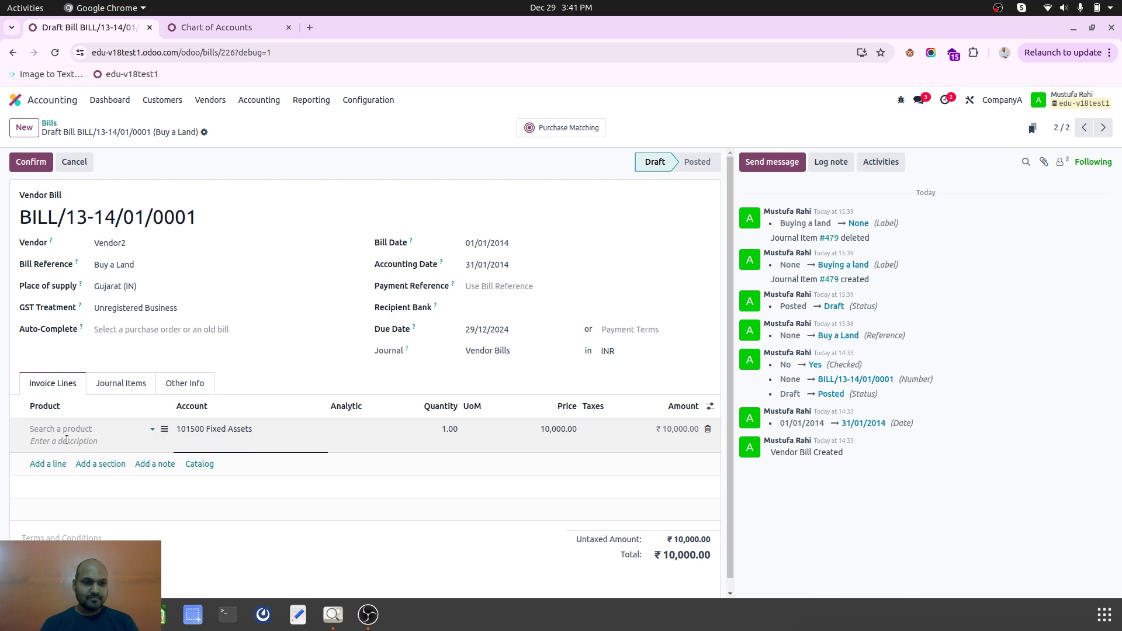
text(Buying Land)
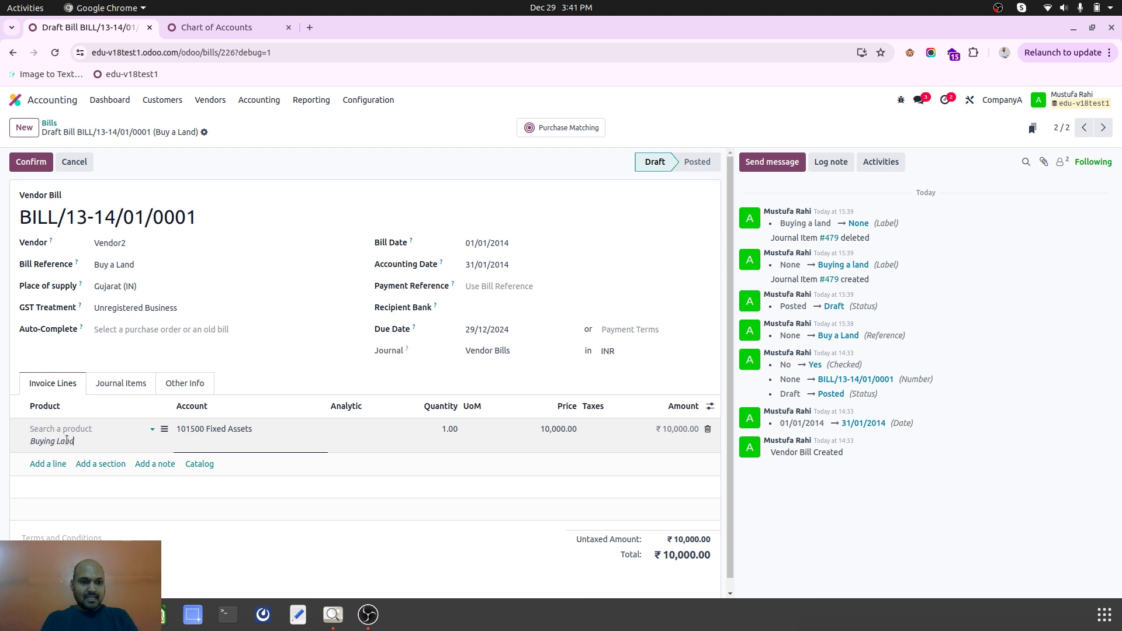
click(236, 400)
click(74, 428)
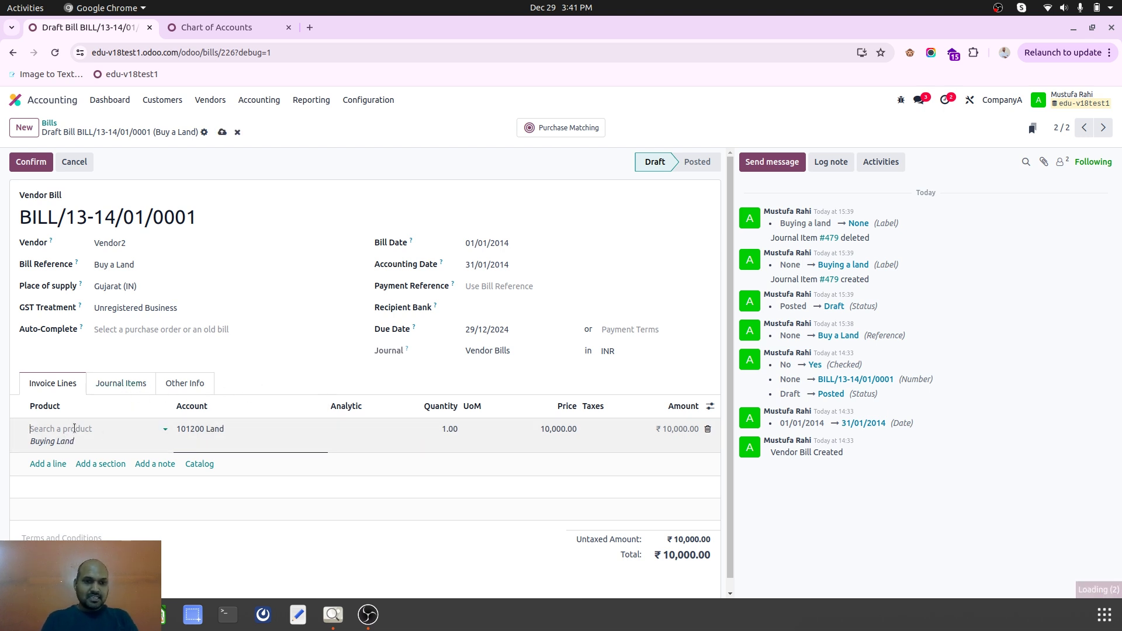
click(120, 382)
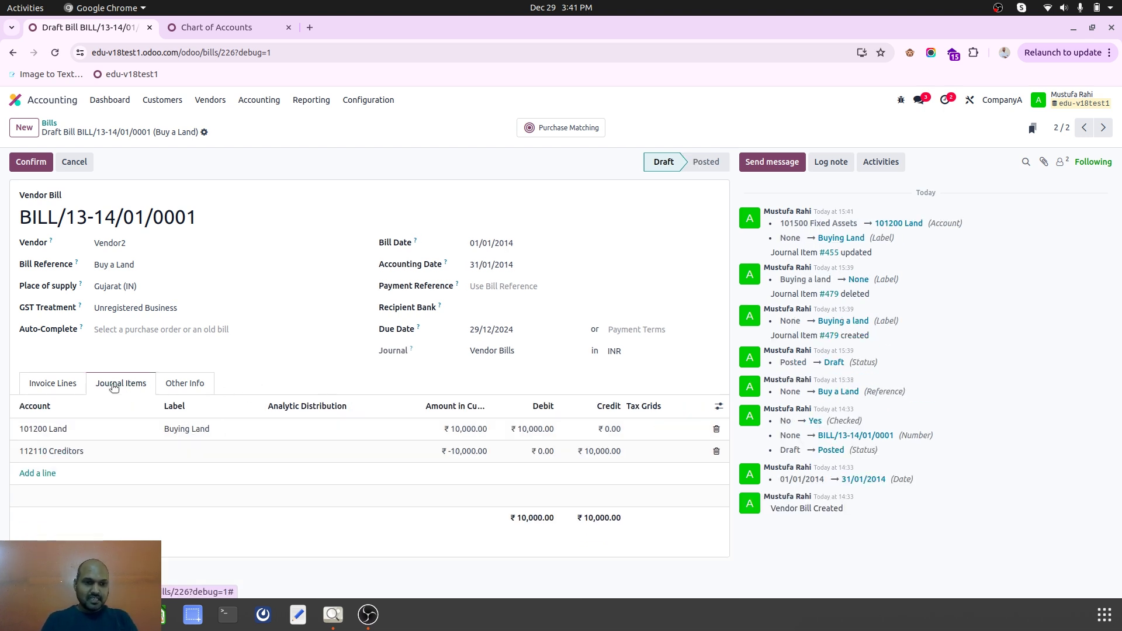
click(61, 383)
click(101, 387)
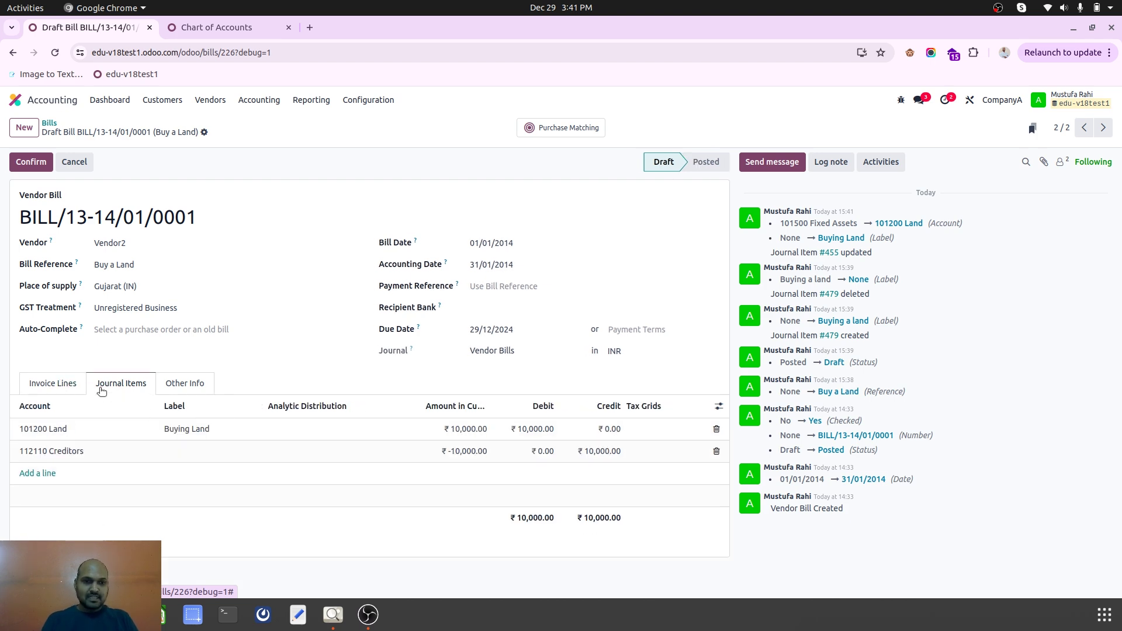
click(38, 384)
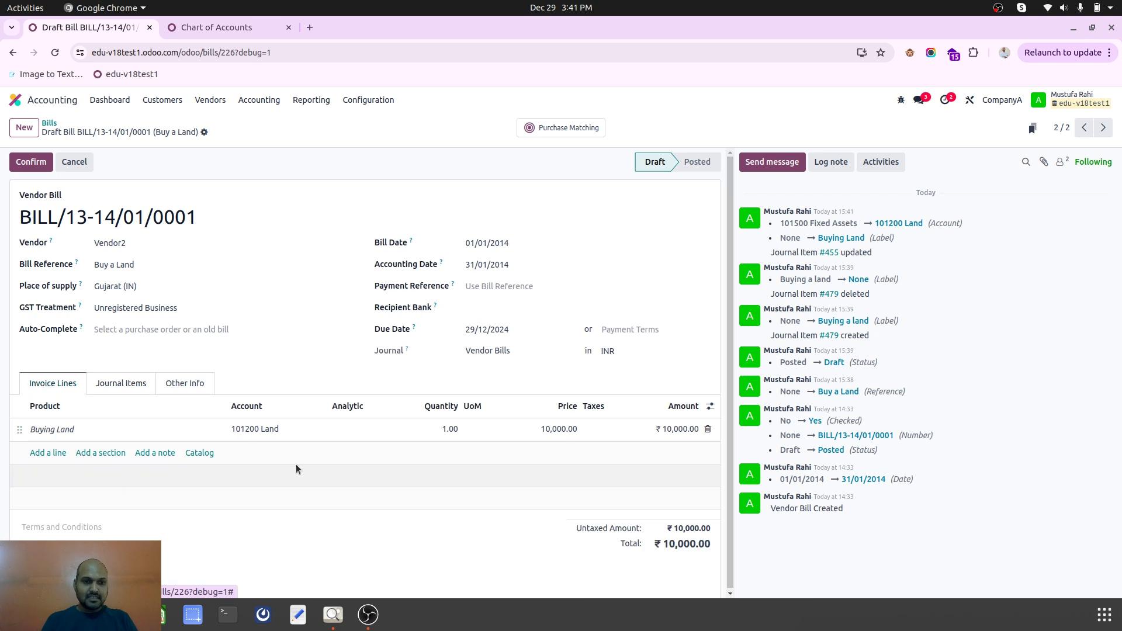
Set the Buying Land line's account to 101500 Fixed Assets and confirm the vendor bill
click(270, 435)
text(fiz)
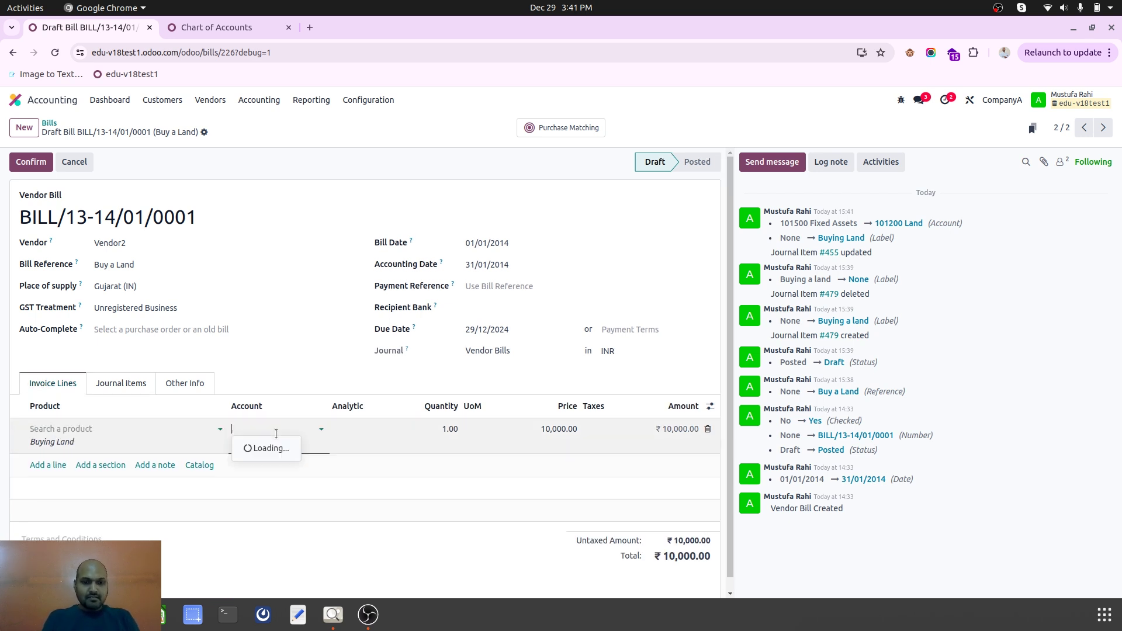
key(BackSpace)
text(x)
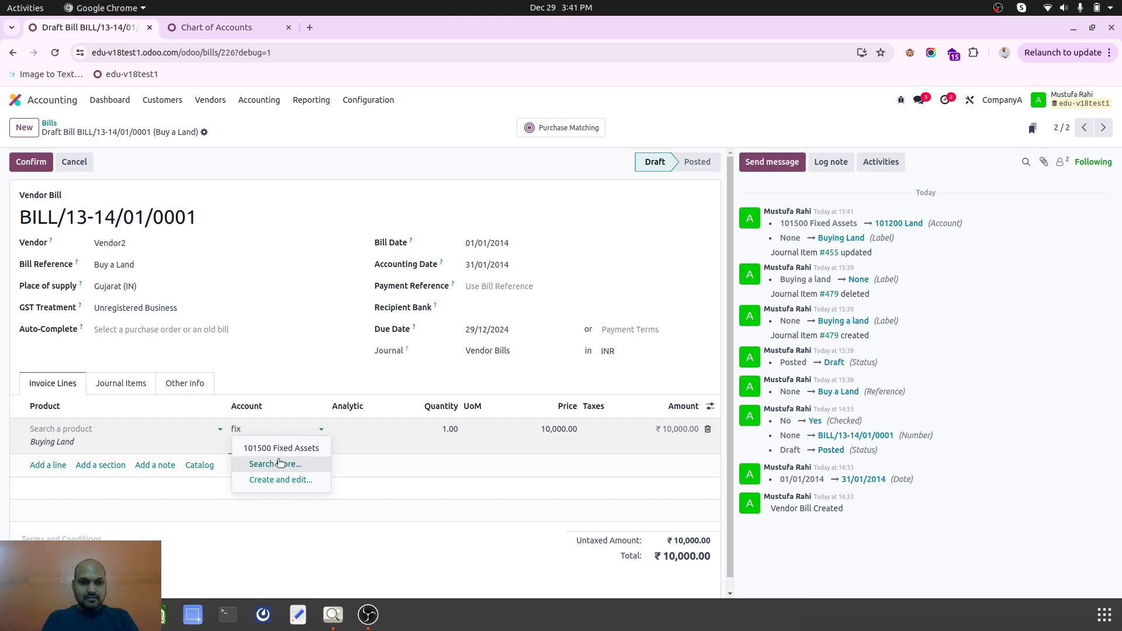
click(286, 450)
click(137, 383)
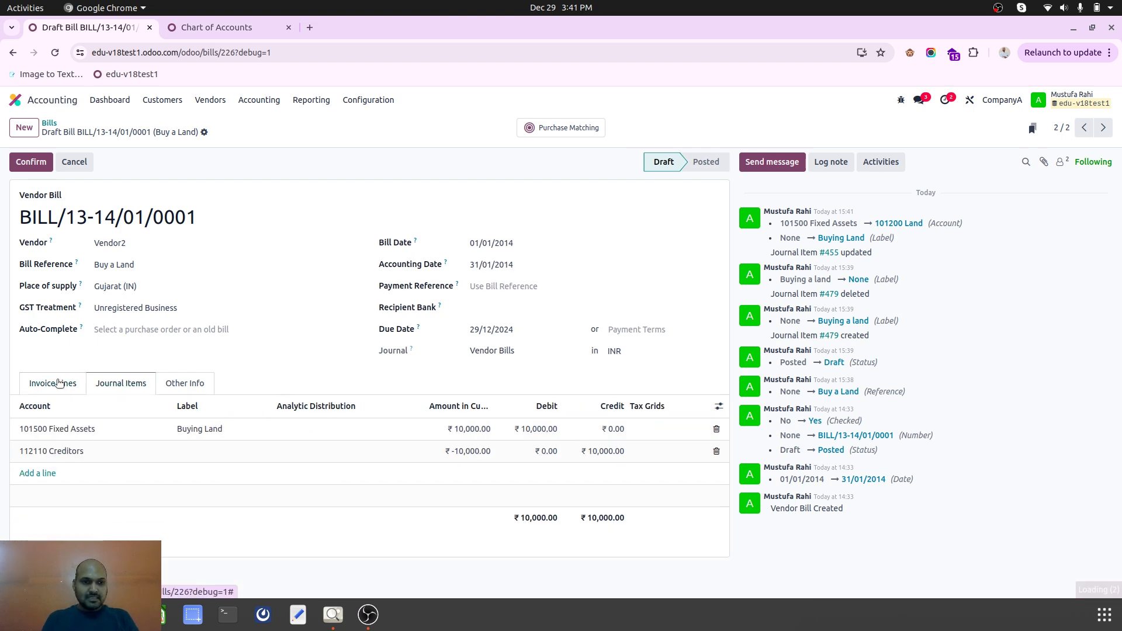
click(59, 385)
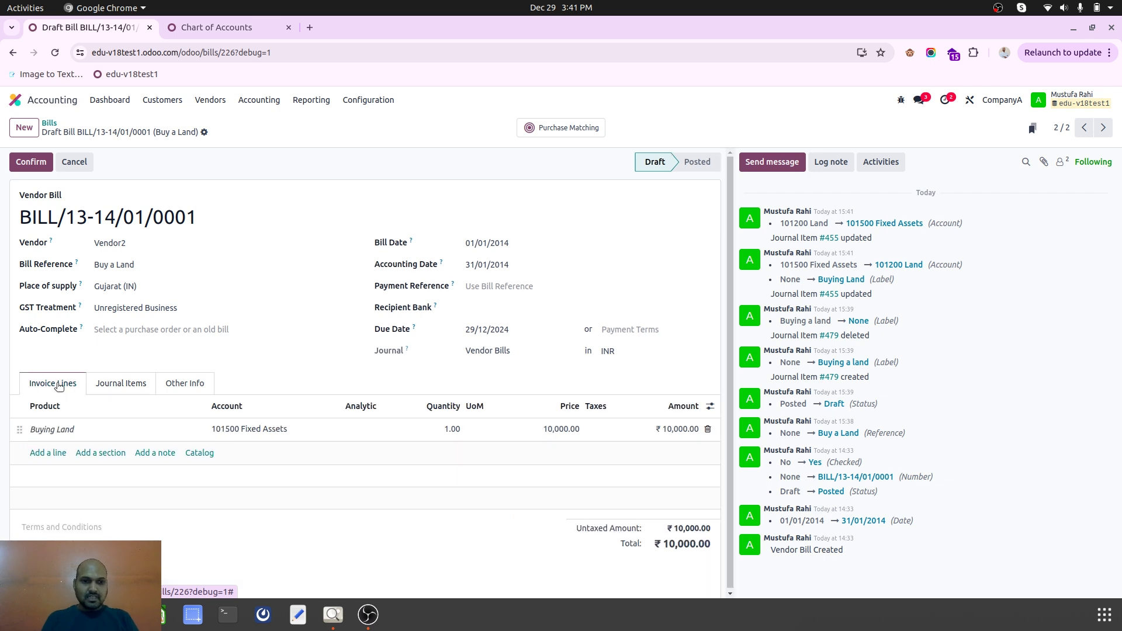
click(30, 162)
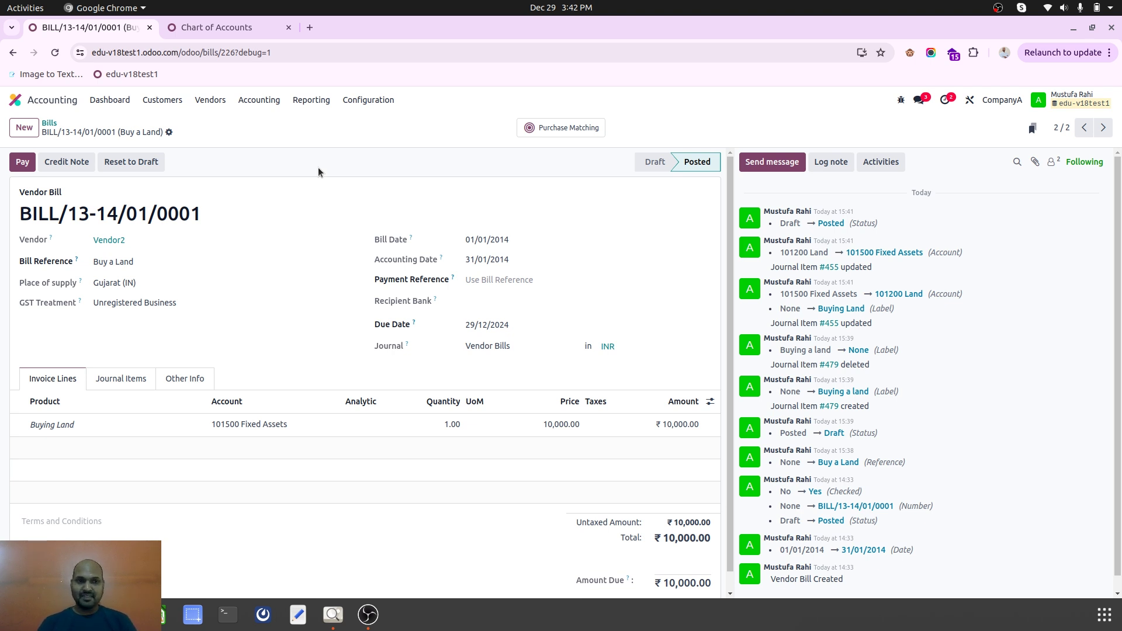
Examine the expense accounts in the Chart of Accounts, looking for the Asset Appreciation Account
click(216, 27)
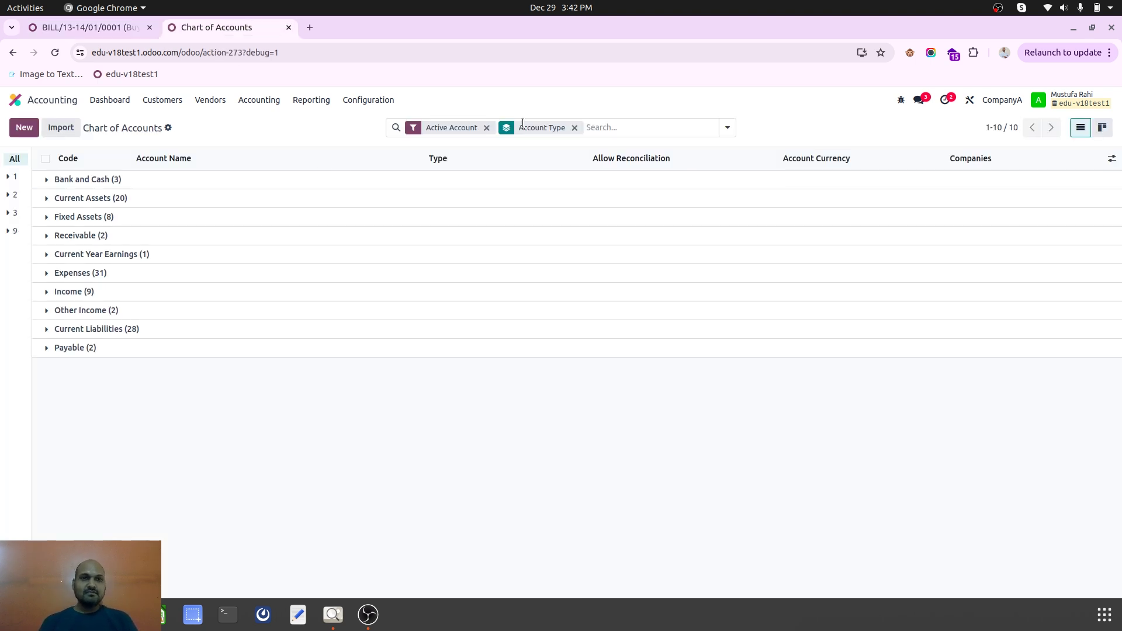
click(124, 198)
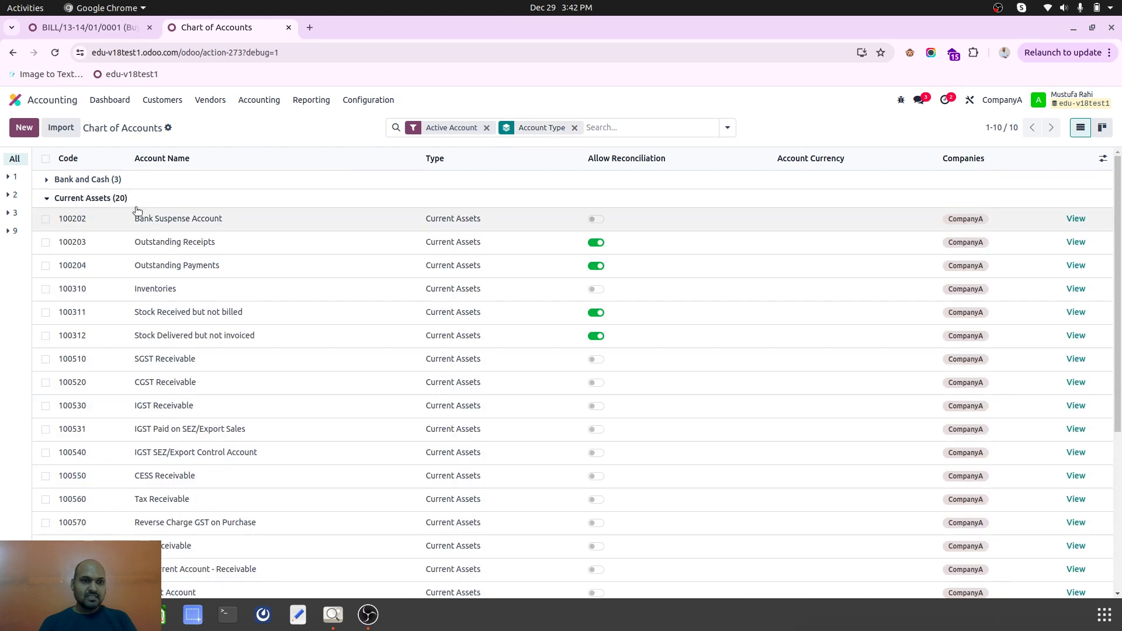
click(126, 198)
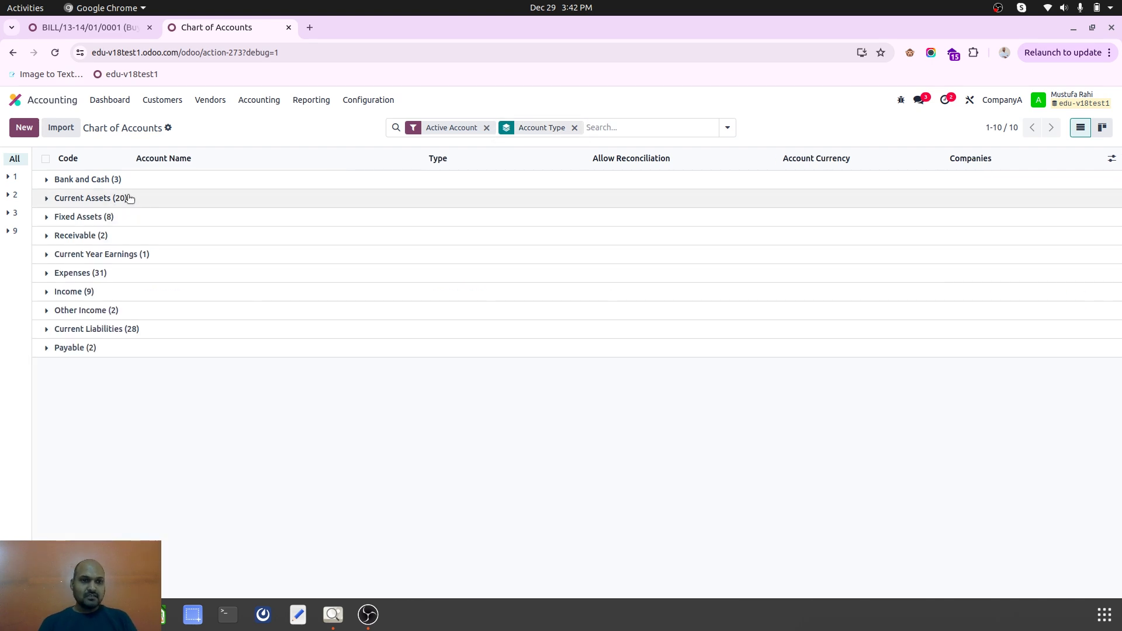
click(129, 274)
scroll(264, 417, down, 5)
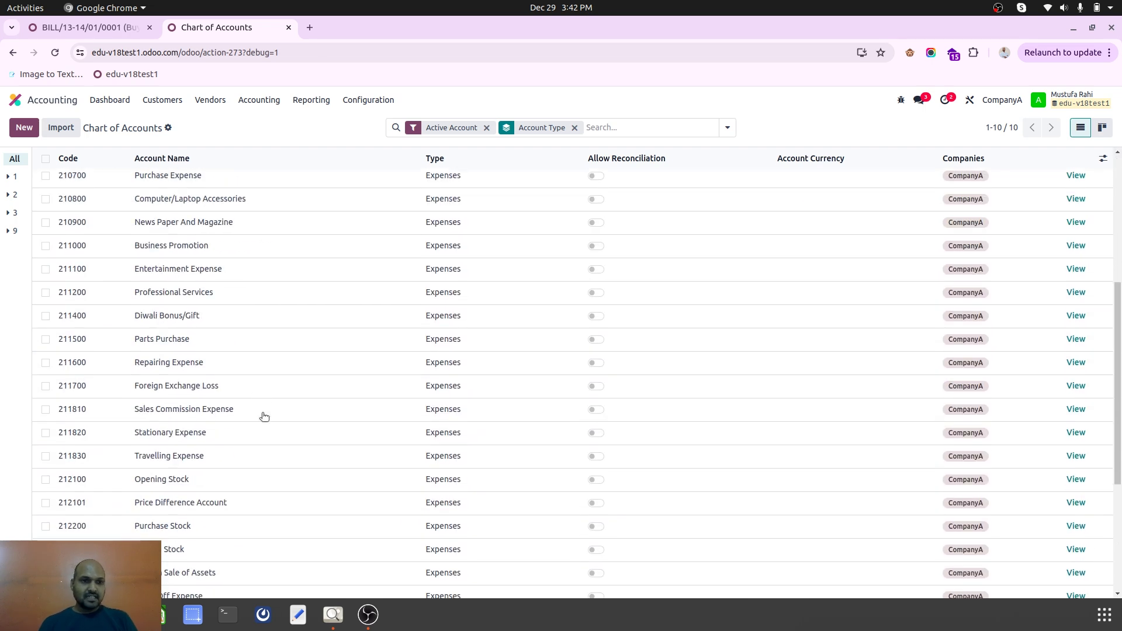
scroll(264, 416, up, 5)
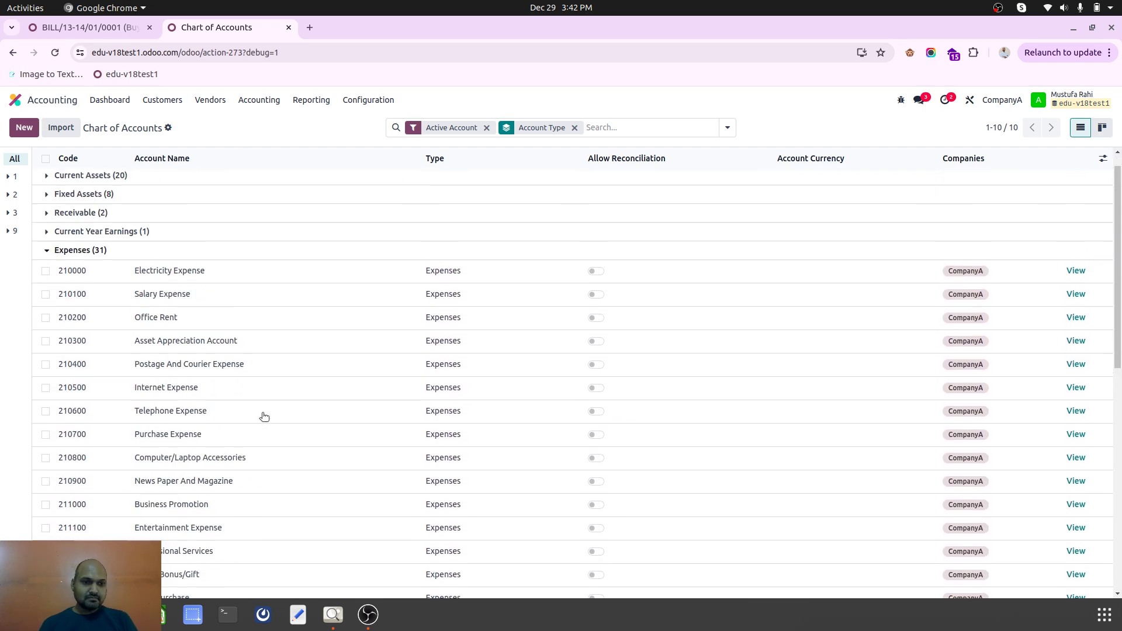
scroll(263, 416, down, 6)
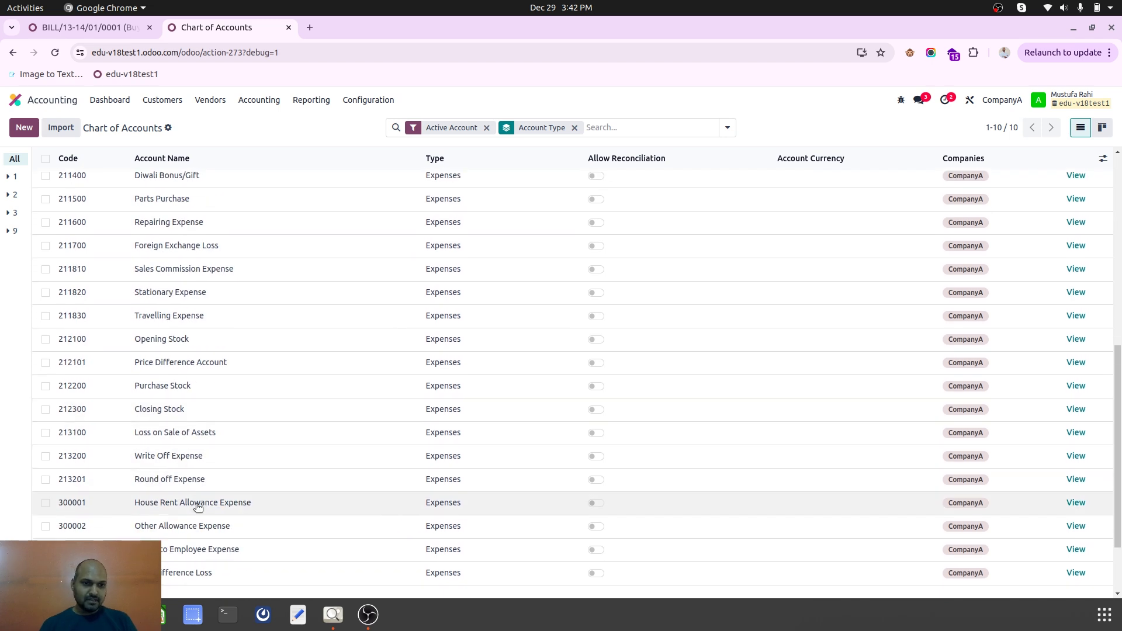
scroll(213, 489, down, 1)
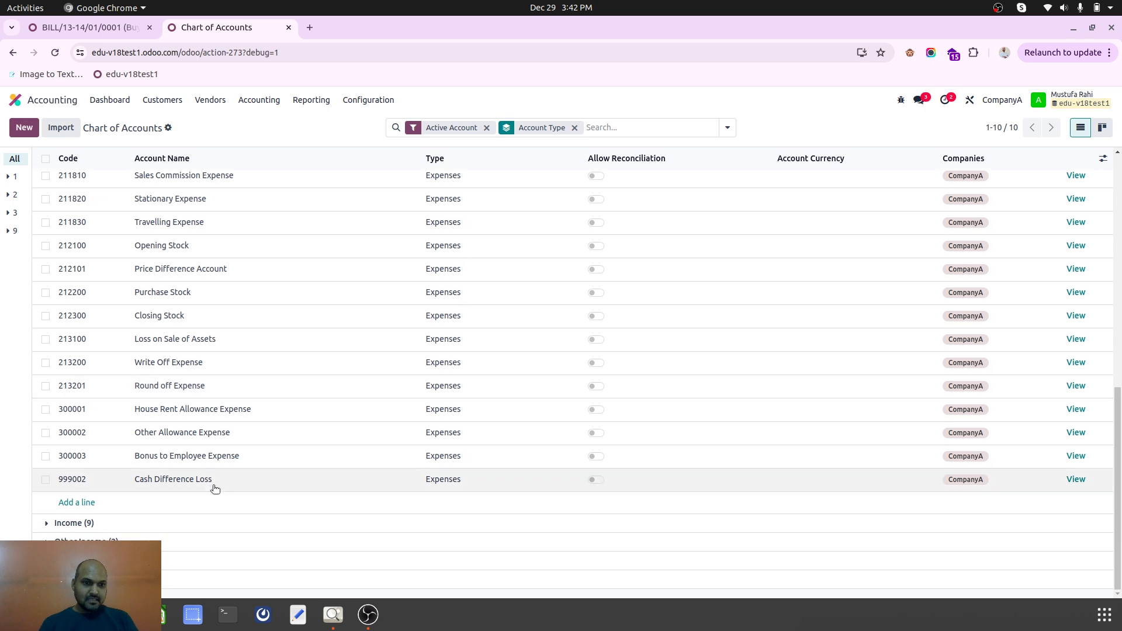
scroll(216, 364, up, 1)
scroll(216, 365, up, 4)
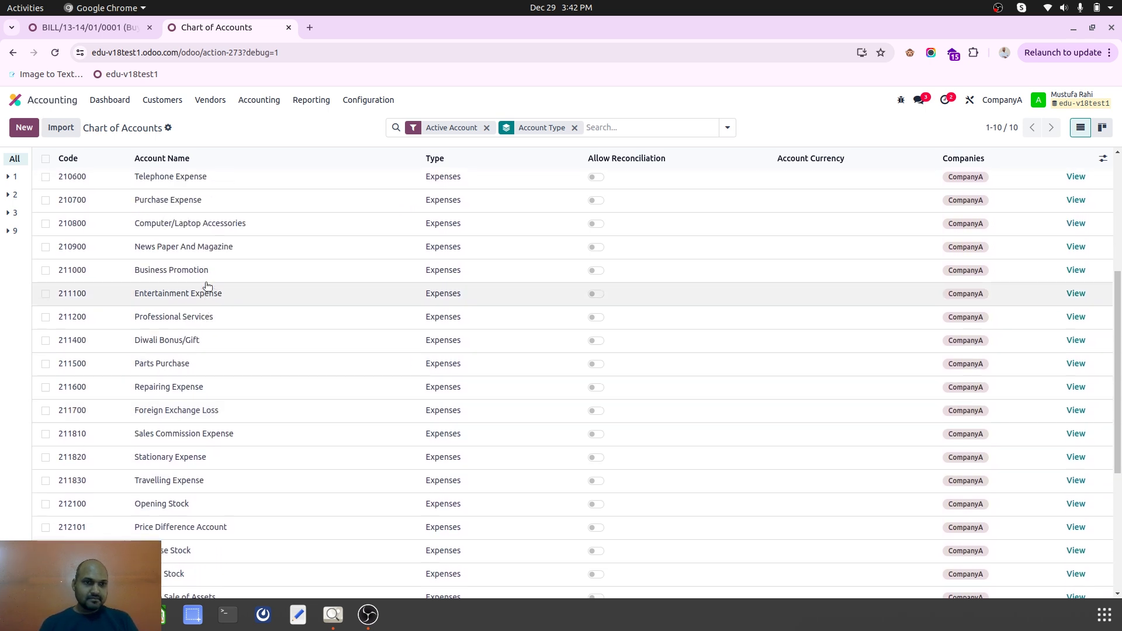
scroll(208, 290, up, 3)
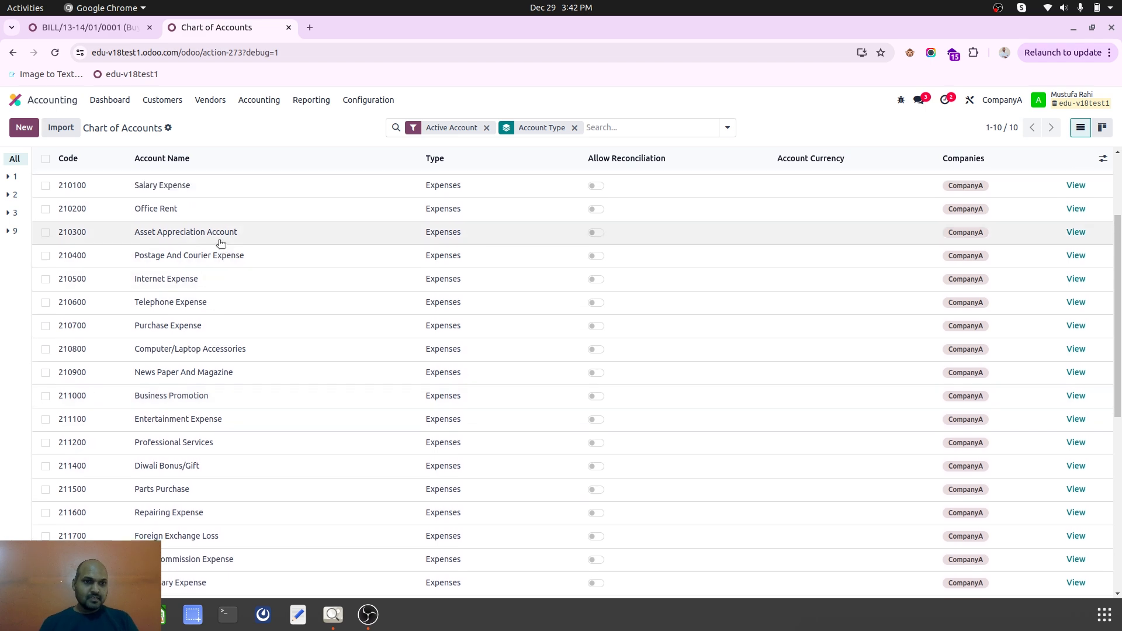
click(221, 242)
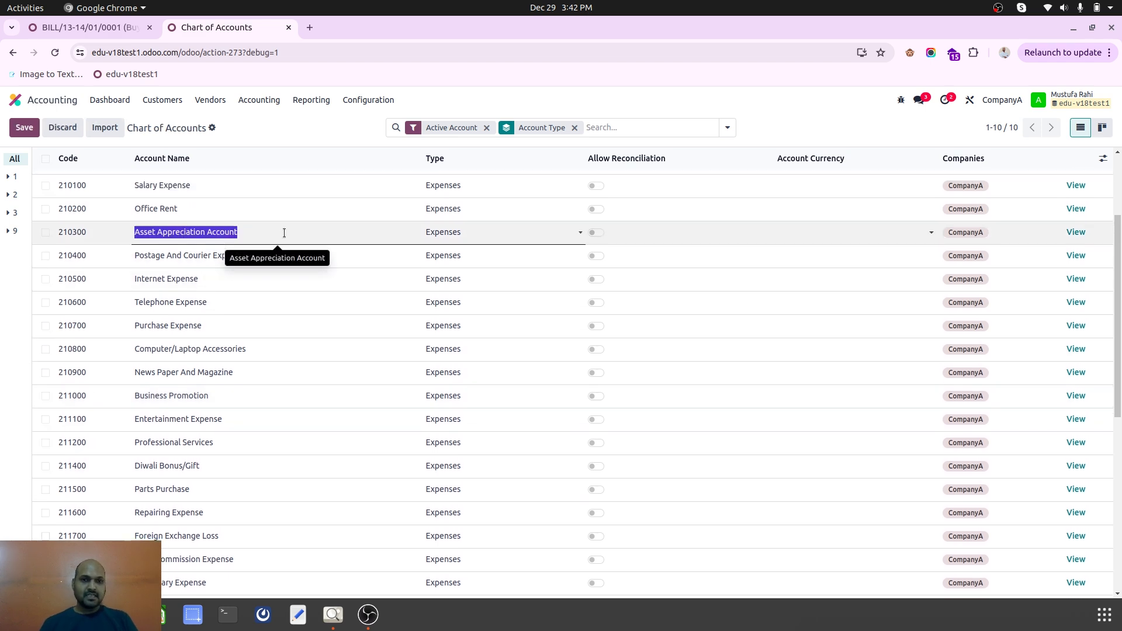
click(449, 93)
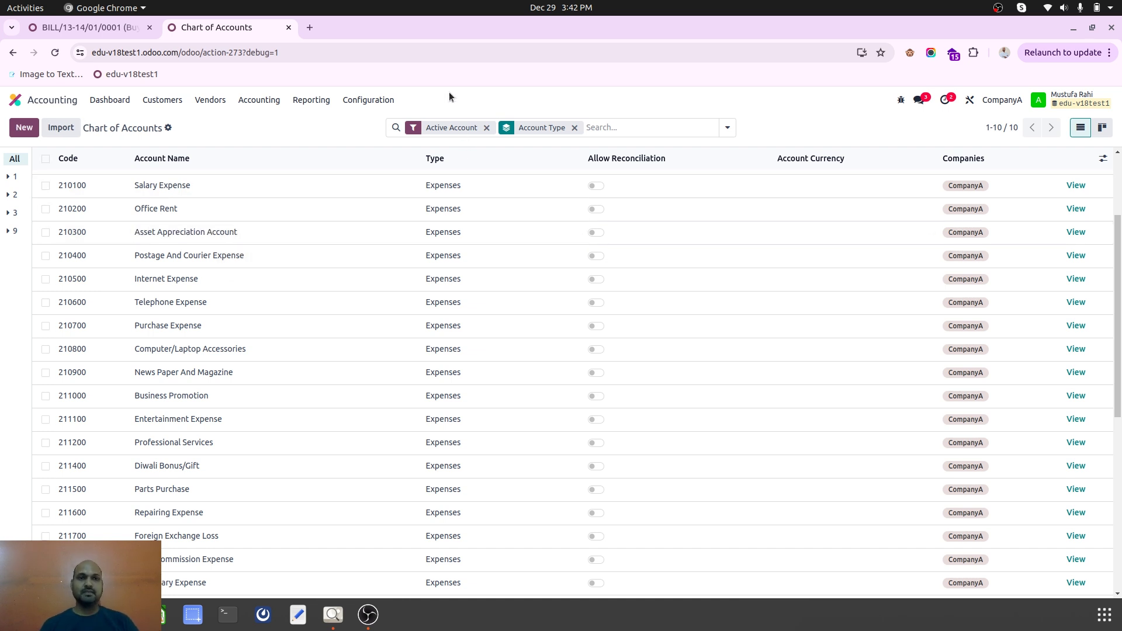
Create a new asset record in the Assets list and name it "Land"
click(112, 27)
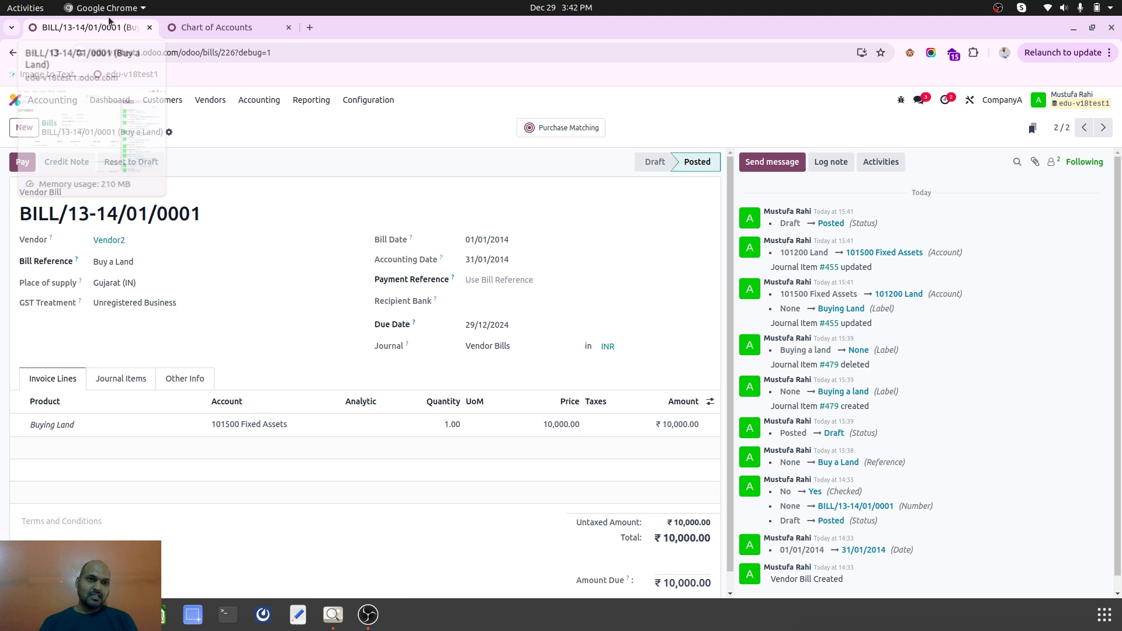
click(255, 104)
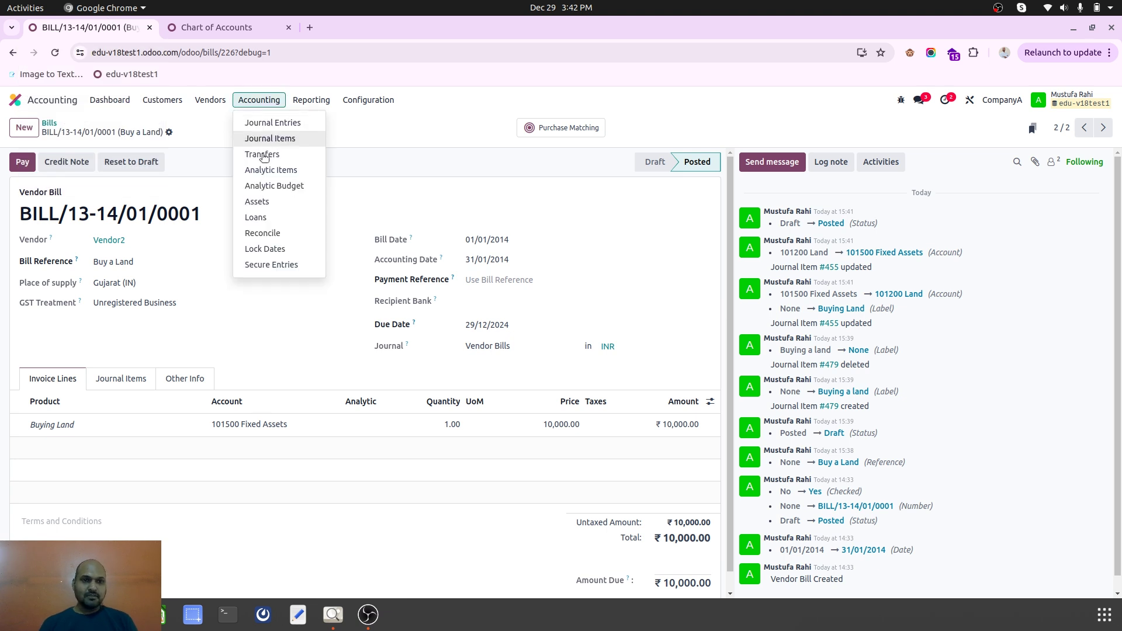
click(275, 201)
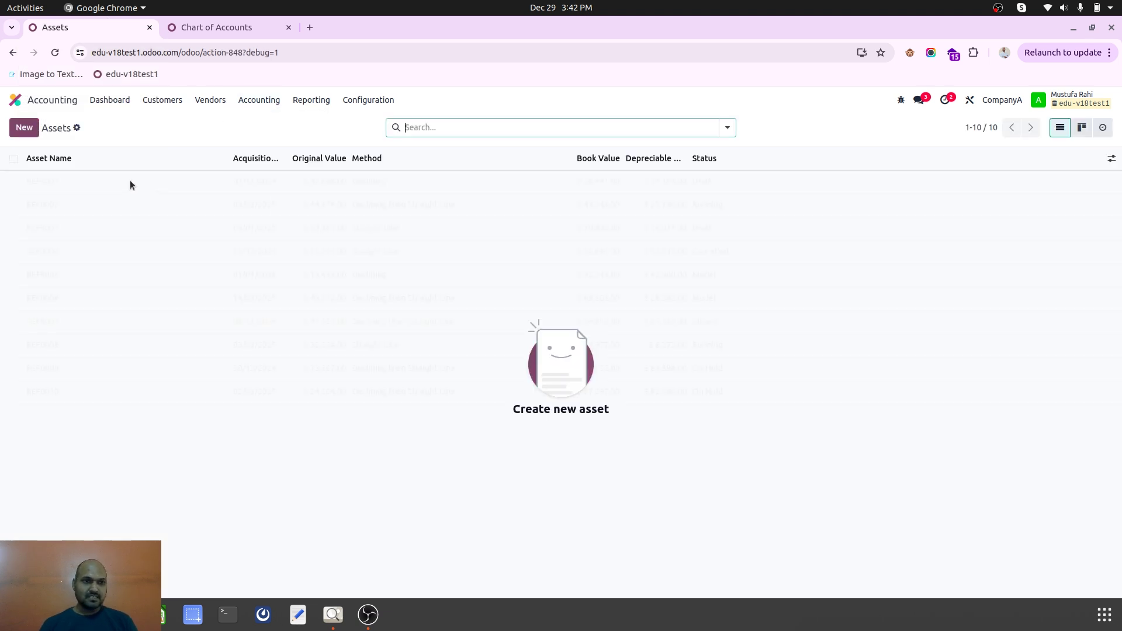
click(24, 126)
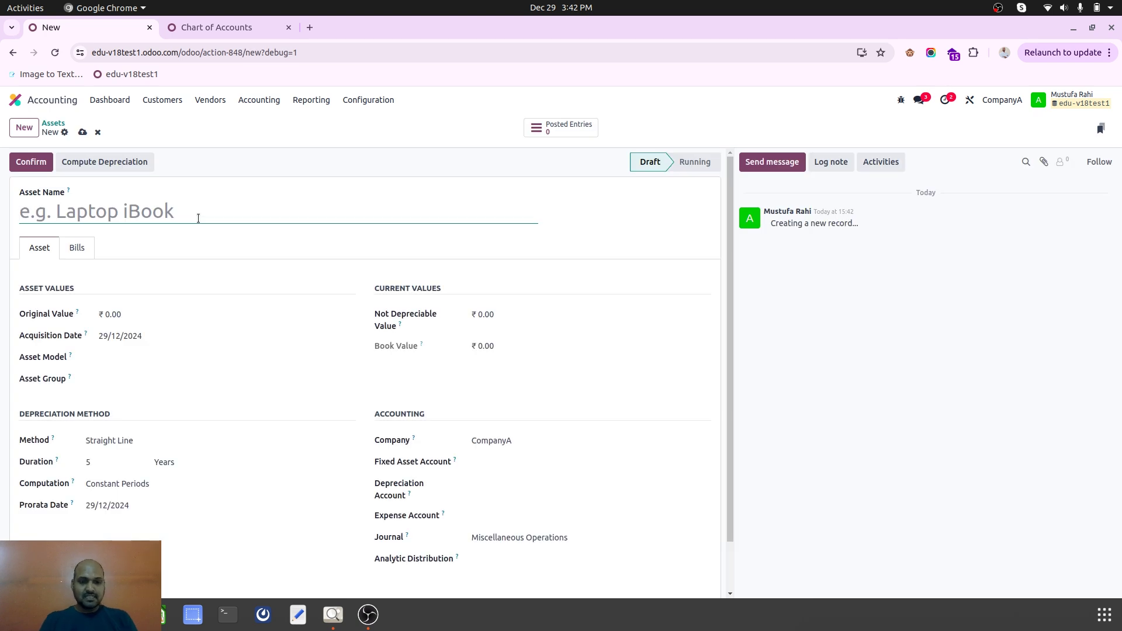
text(Land)
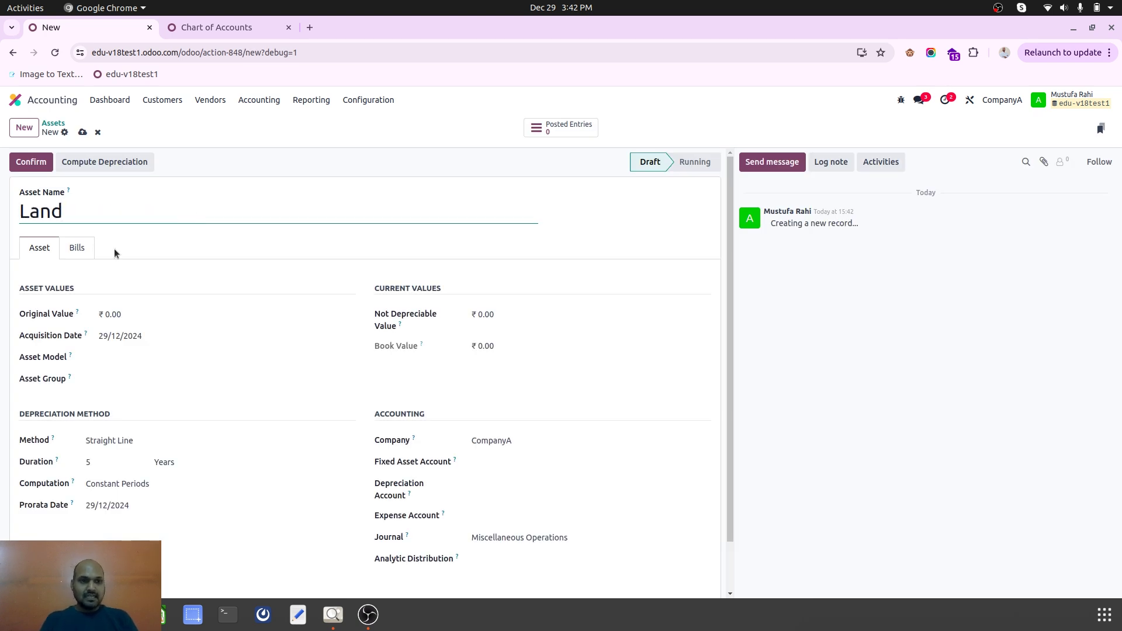
Link the Vendor2 journal item labelled "Buying Land" to the Land asset as its related bill line
click(79, 247)
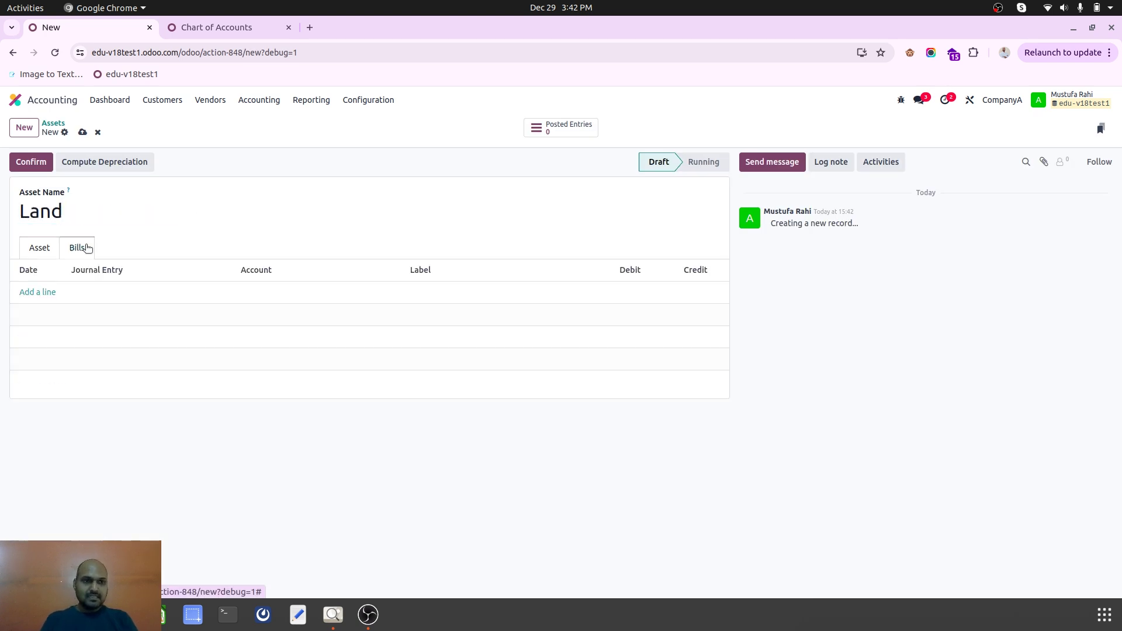
click(38, 292)
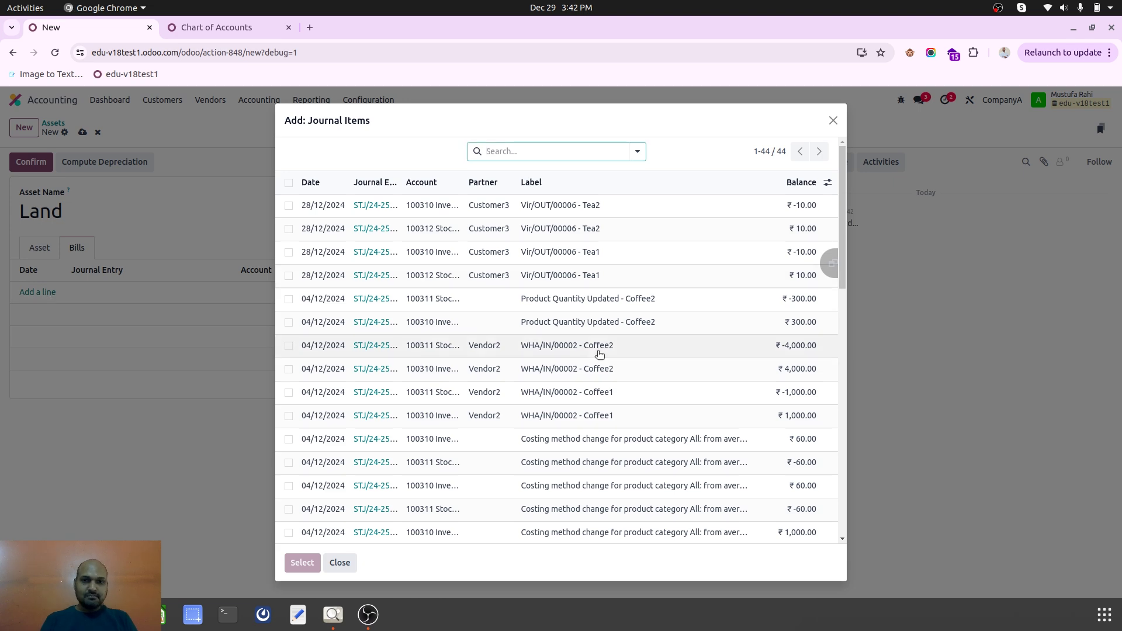
scroll(599, 354, down, 10)
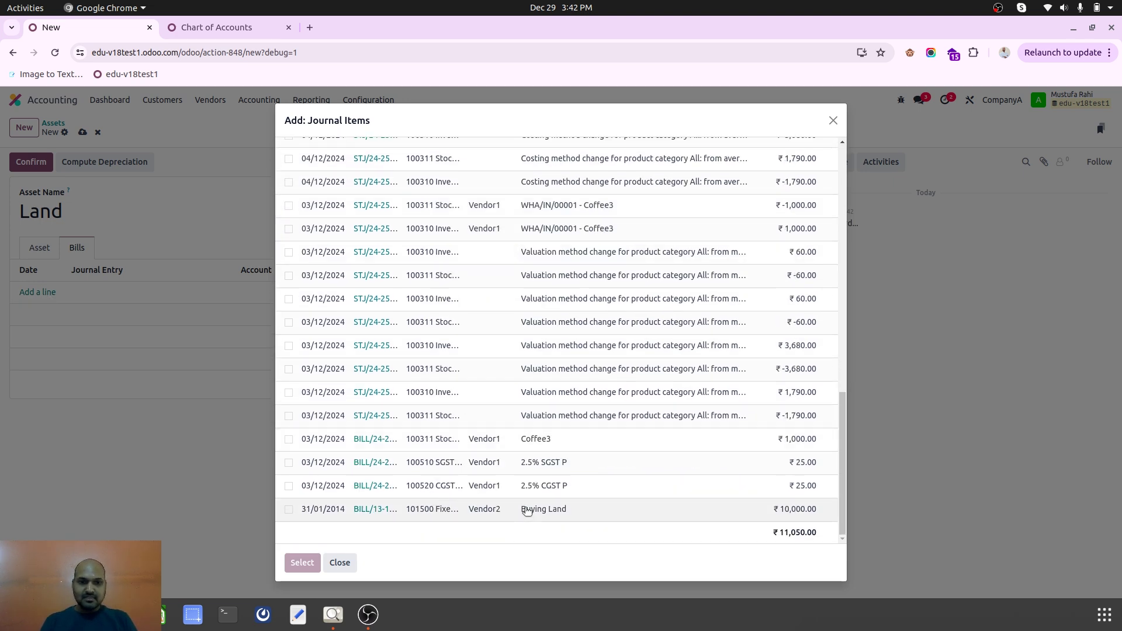
click(288, 509)
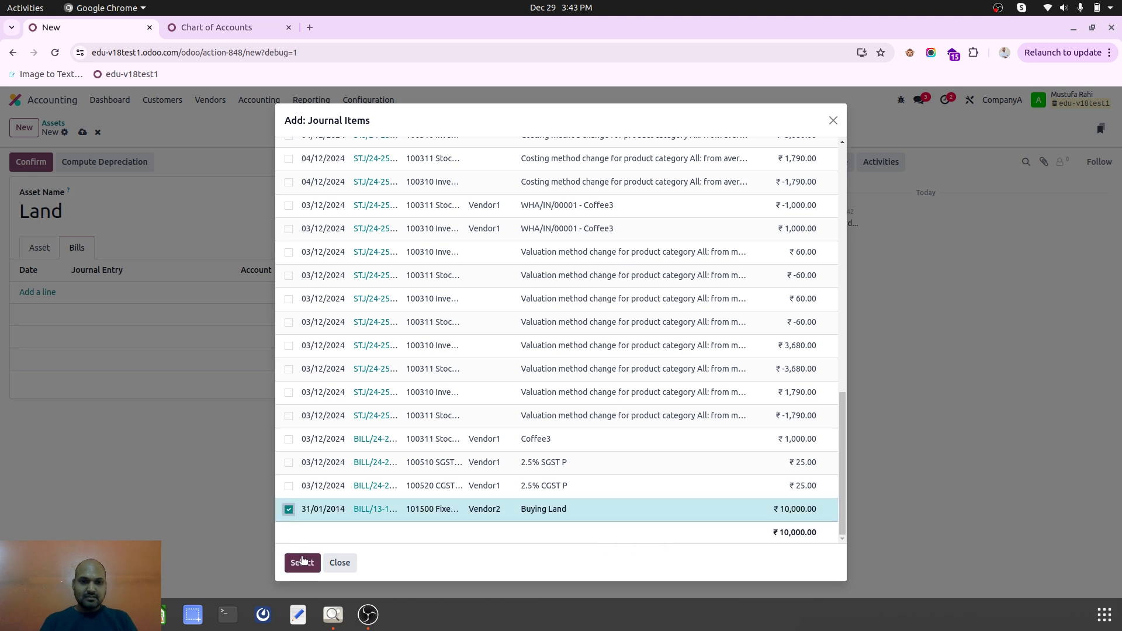
click(302, 561)
Set the Land asset's depreciation method to Declining then Straight Line, with a 10% declining factor and a duration of 10 years
click(41, 248)
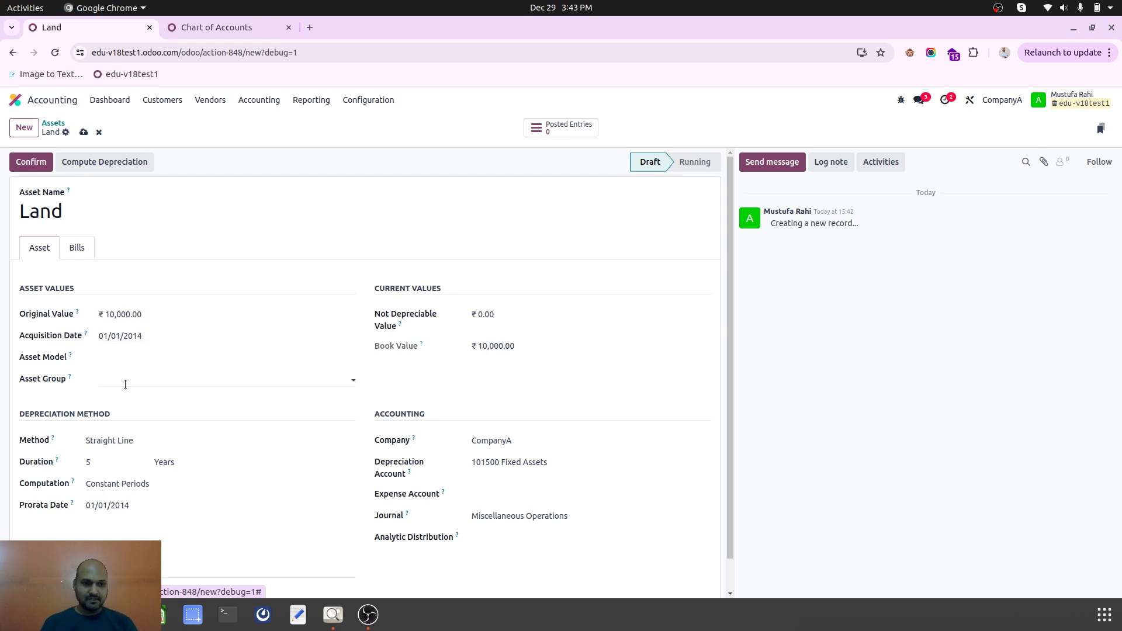
click(132, 442)
click(141, 473)
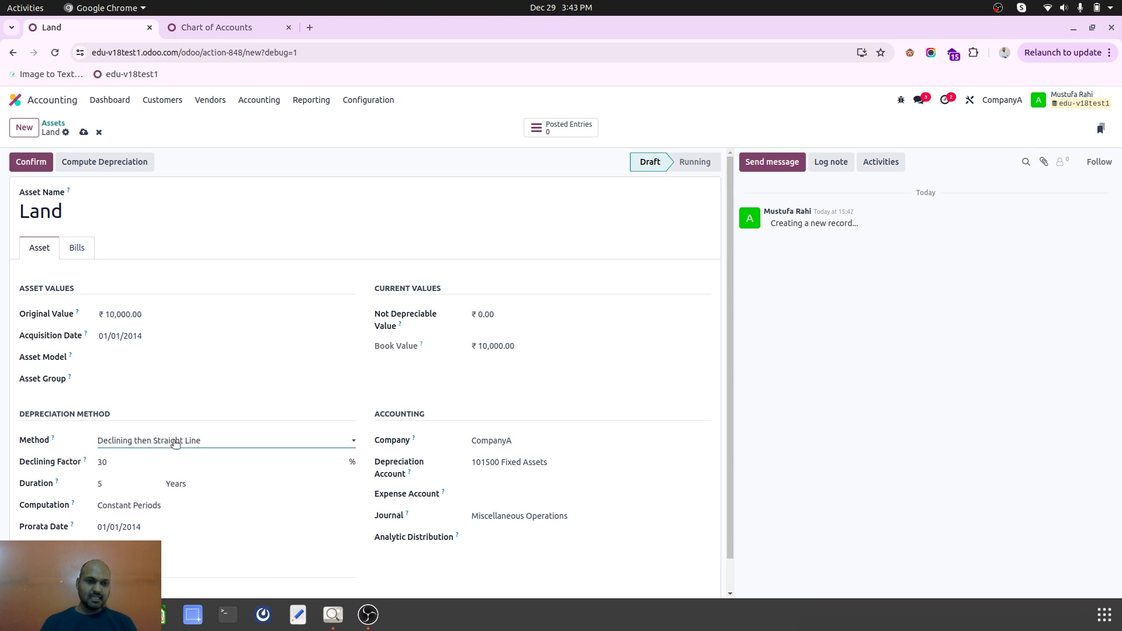
click(197, 462)
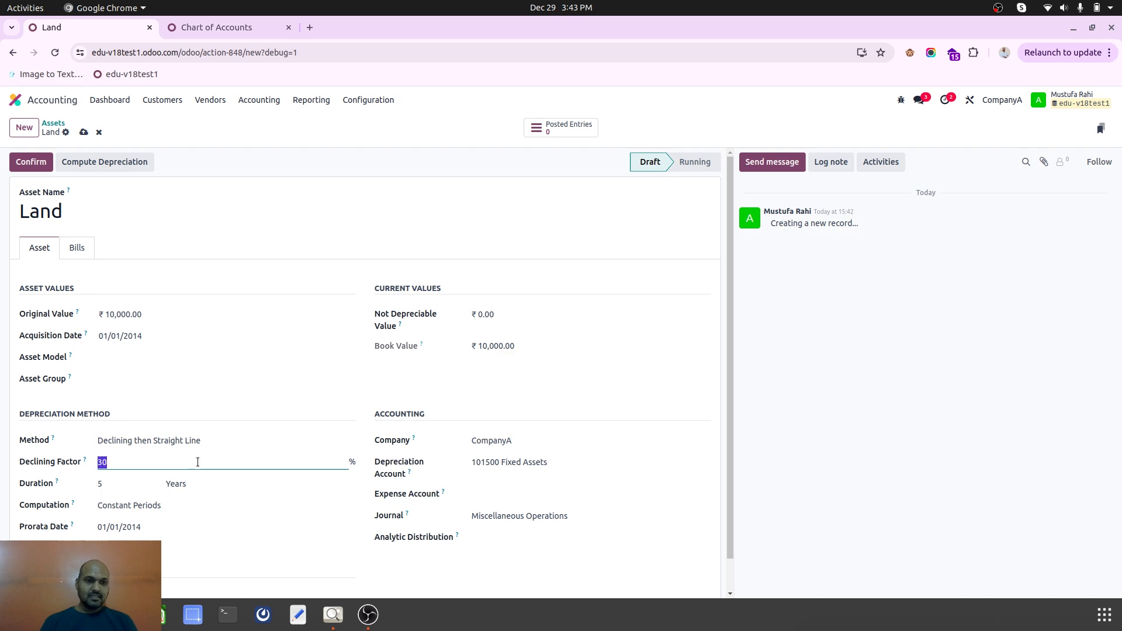
text(10)
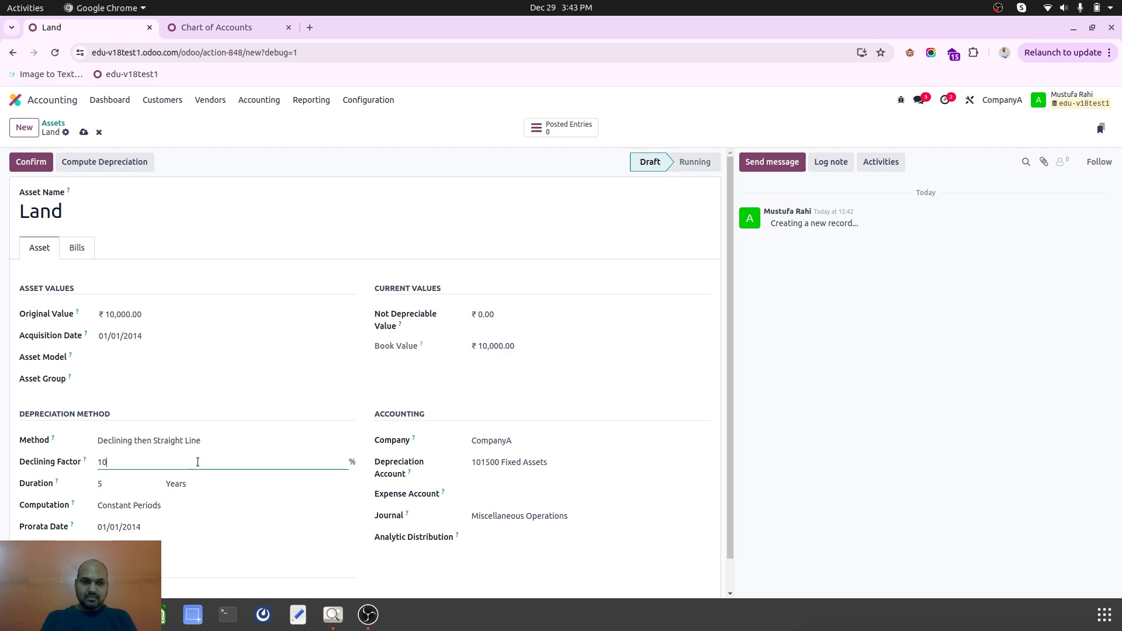
key(Tab)
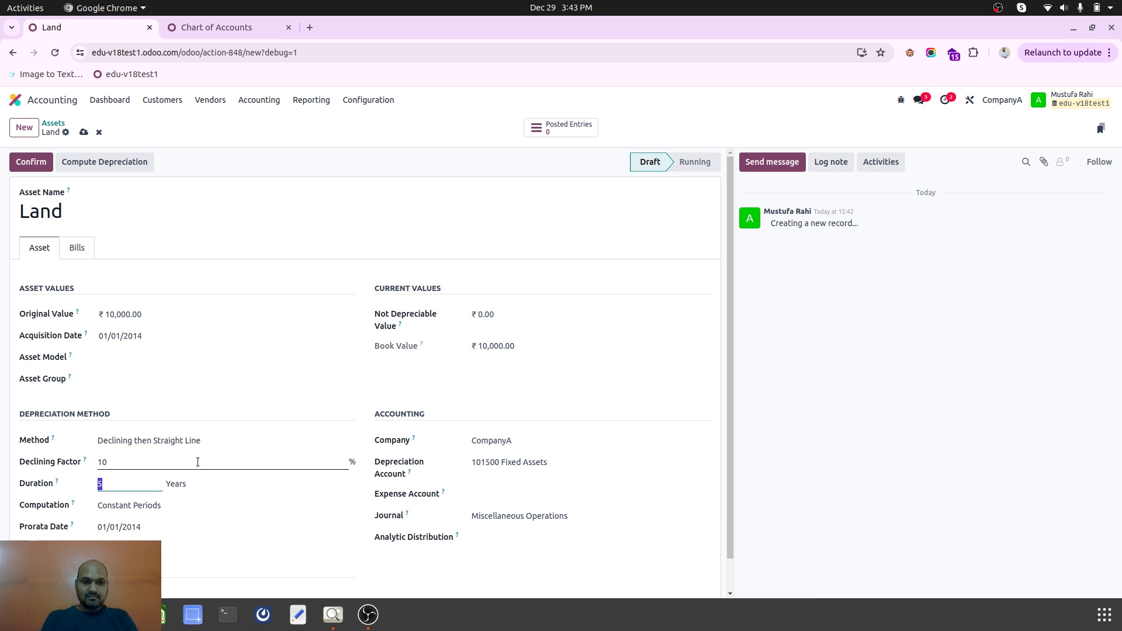
text(10)
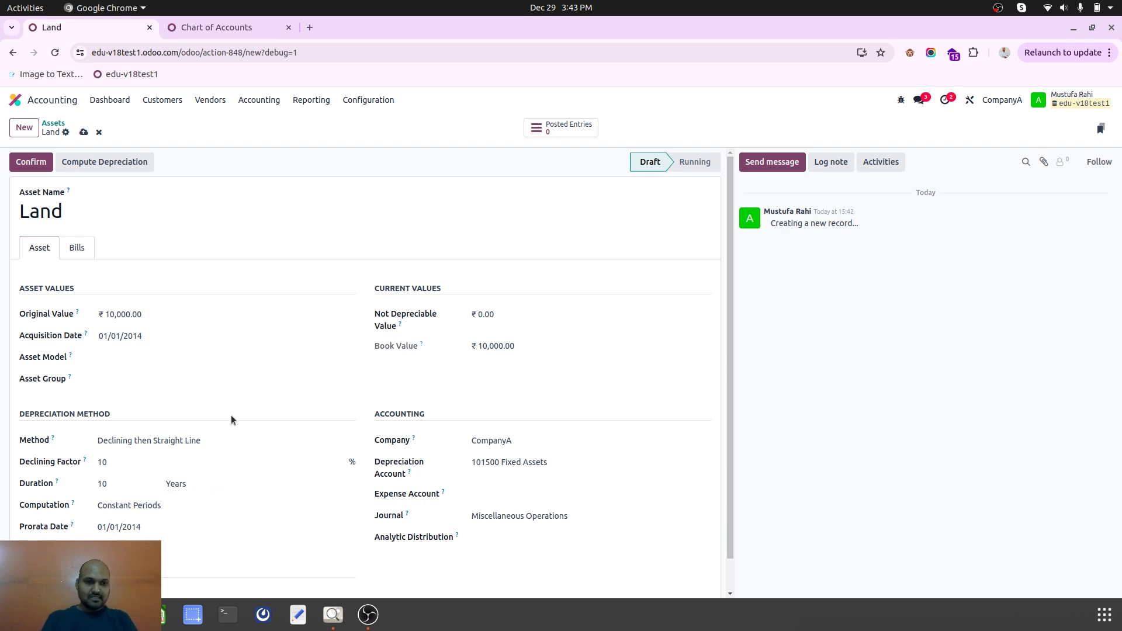
Set the Land asset's Not Depreciable Value to ₹ 50,000.00
click(489, 316)
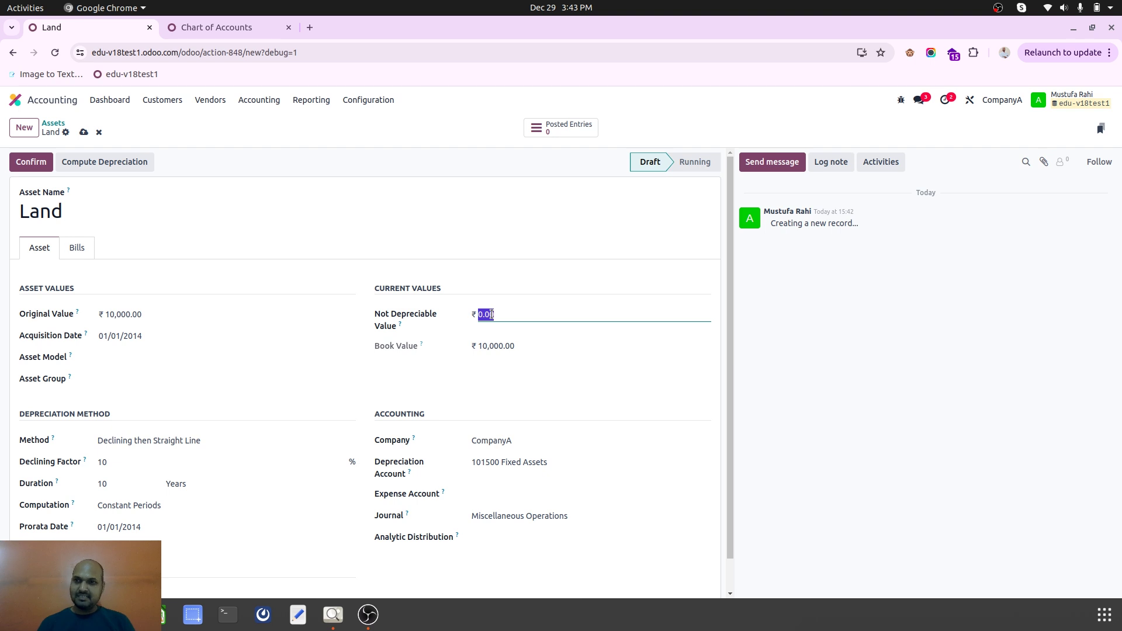
text(50,0)
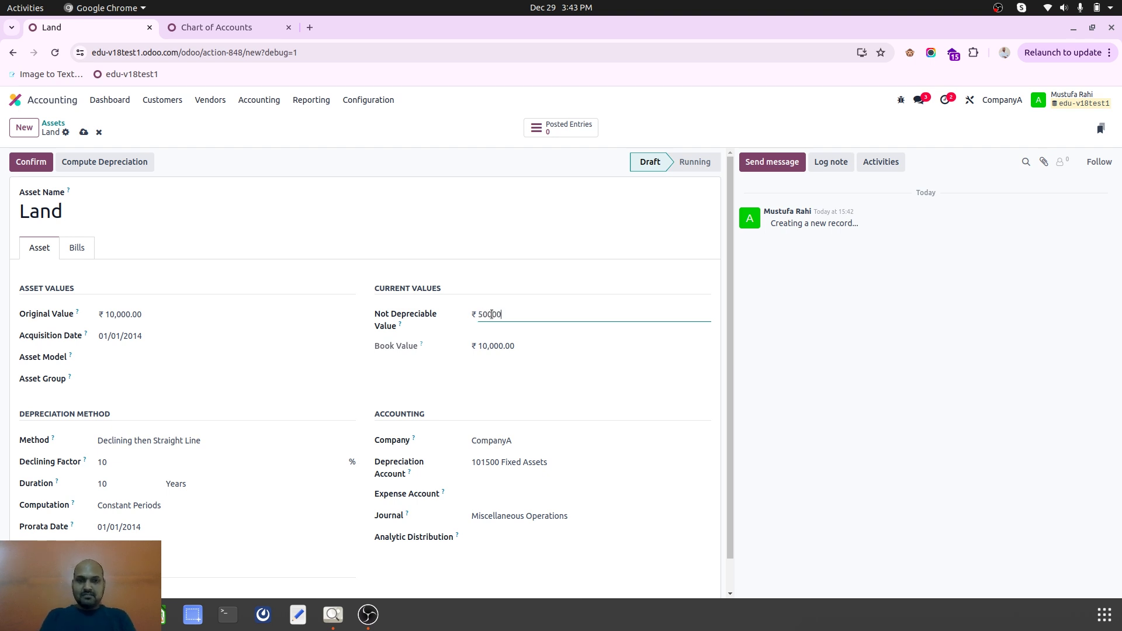
text(00)
key(Tab)
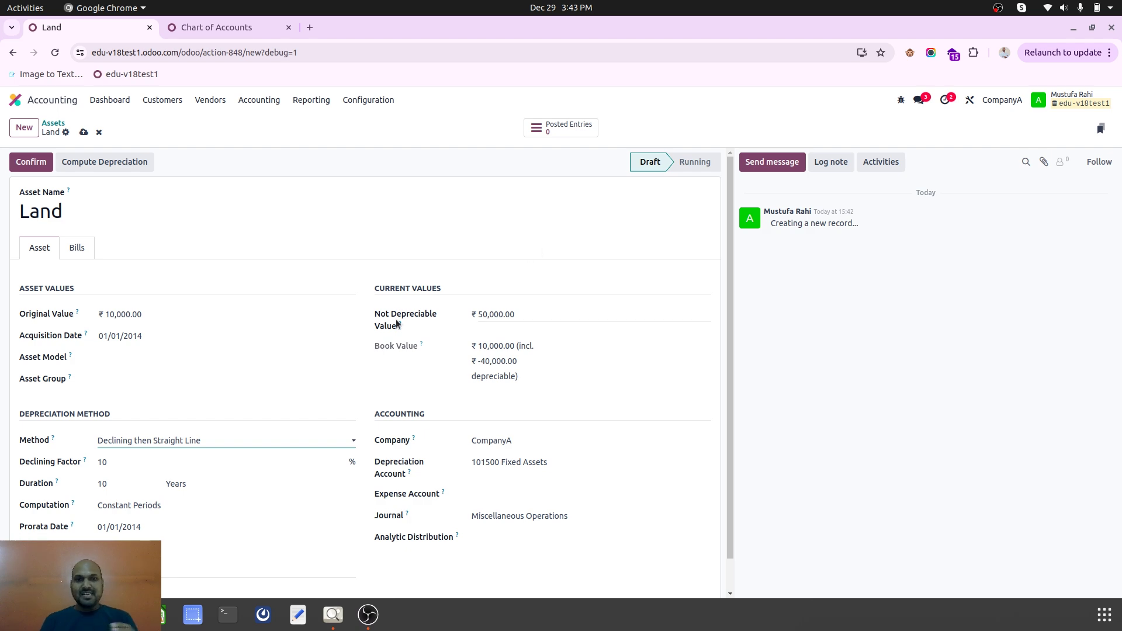
mouse_move(398, 327)
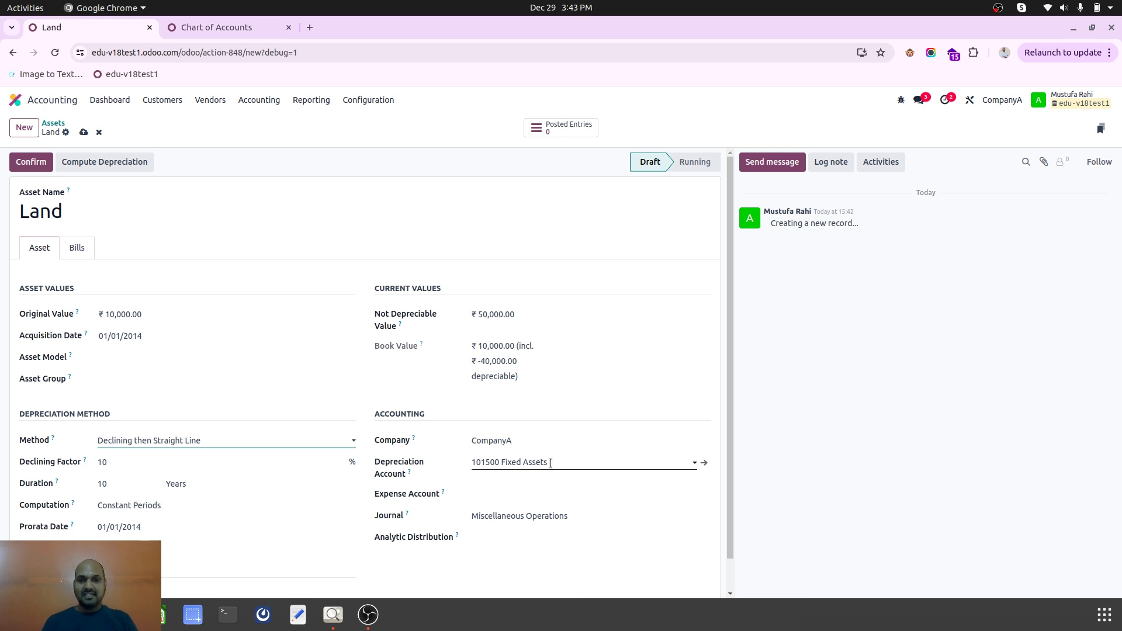
click(536, 491)
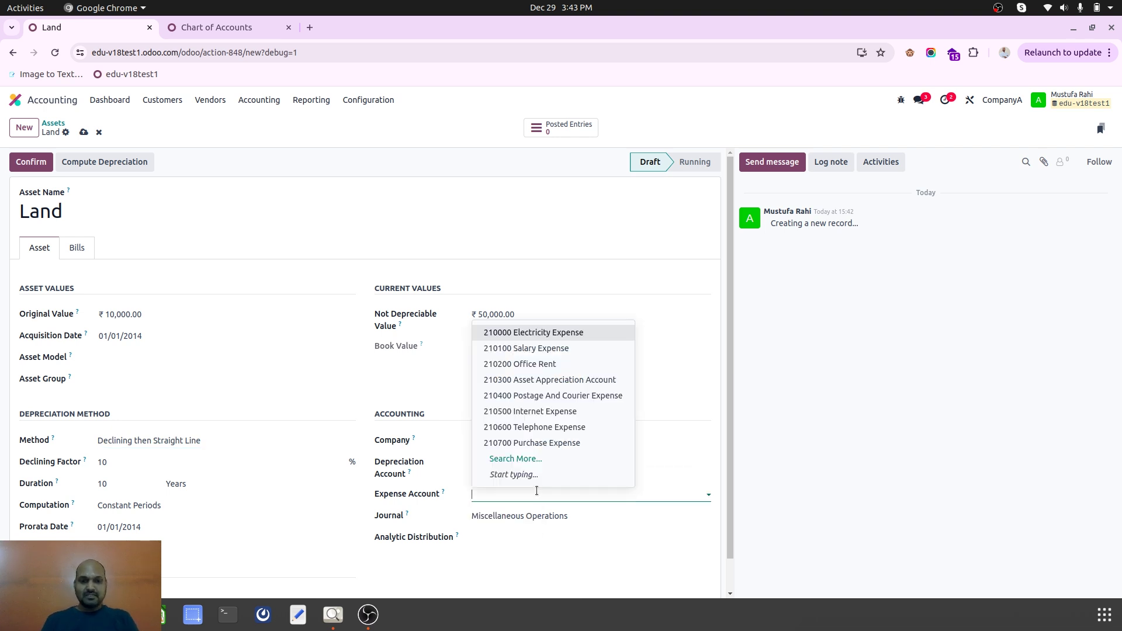
text(fi)
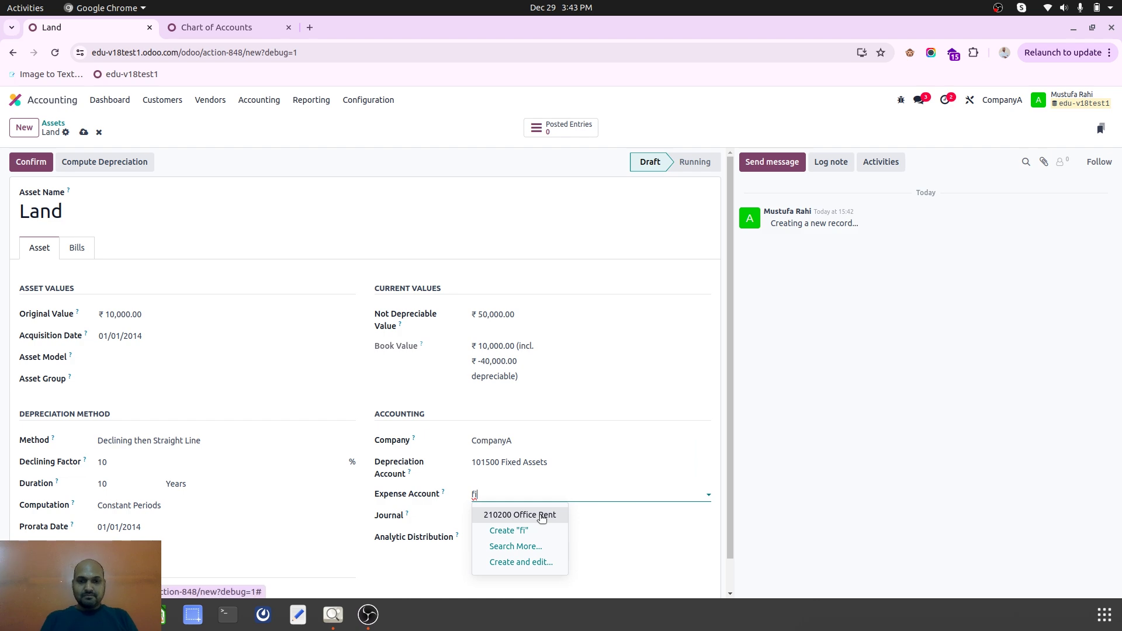
key(BackSpace)
key(BackSpace)
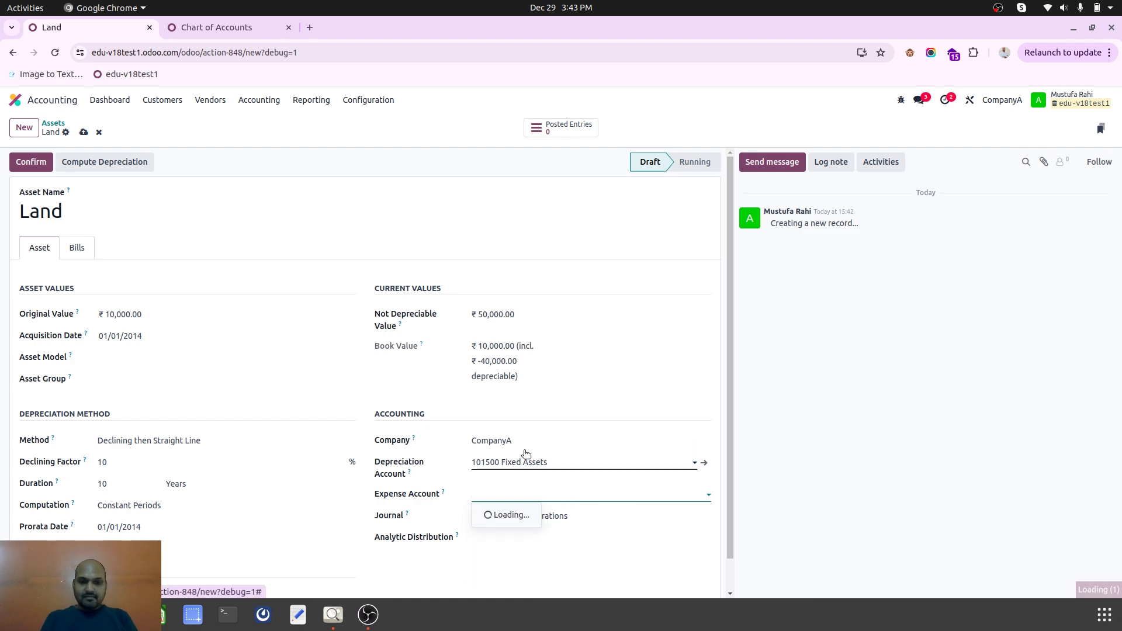
click(417, 385)
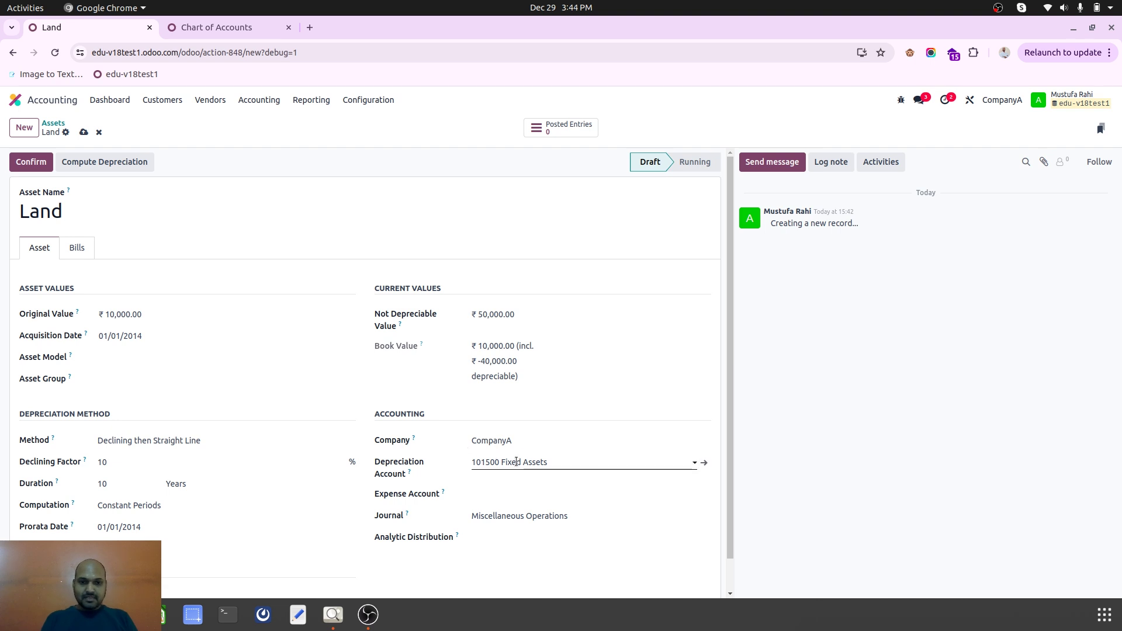
Set the Land asset's expense account to 210300 Asset Appreciation Account and save the record
click(521, 494)
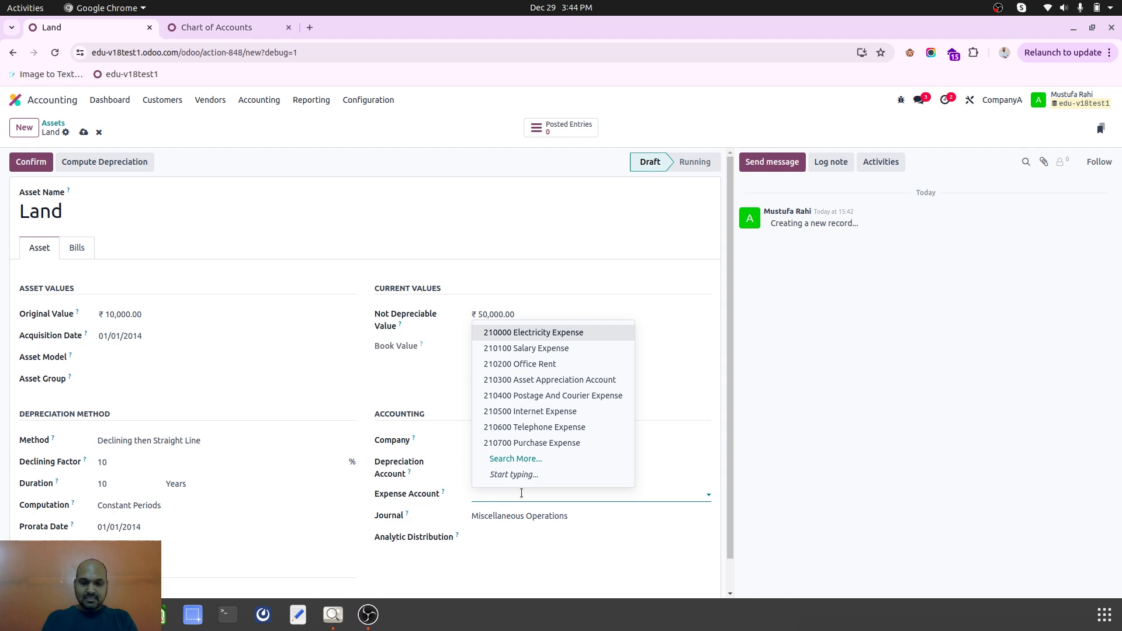
click(551, 458)
scroll(641, 459, down, 5)
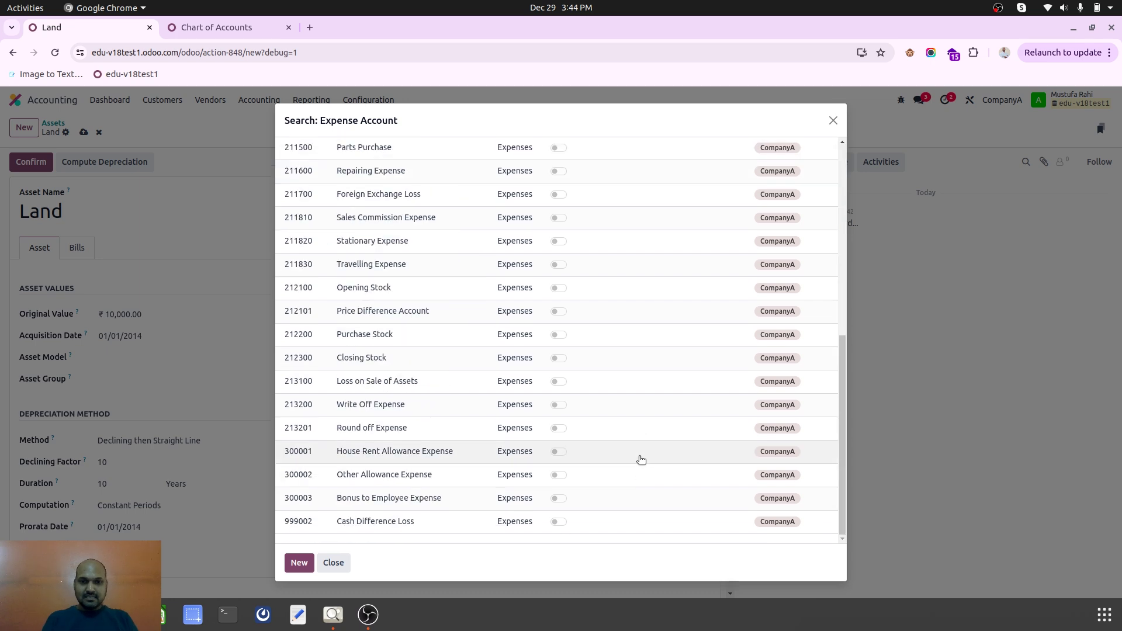
scroll(641, 460, up, 10)
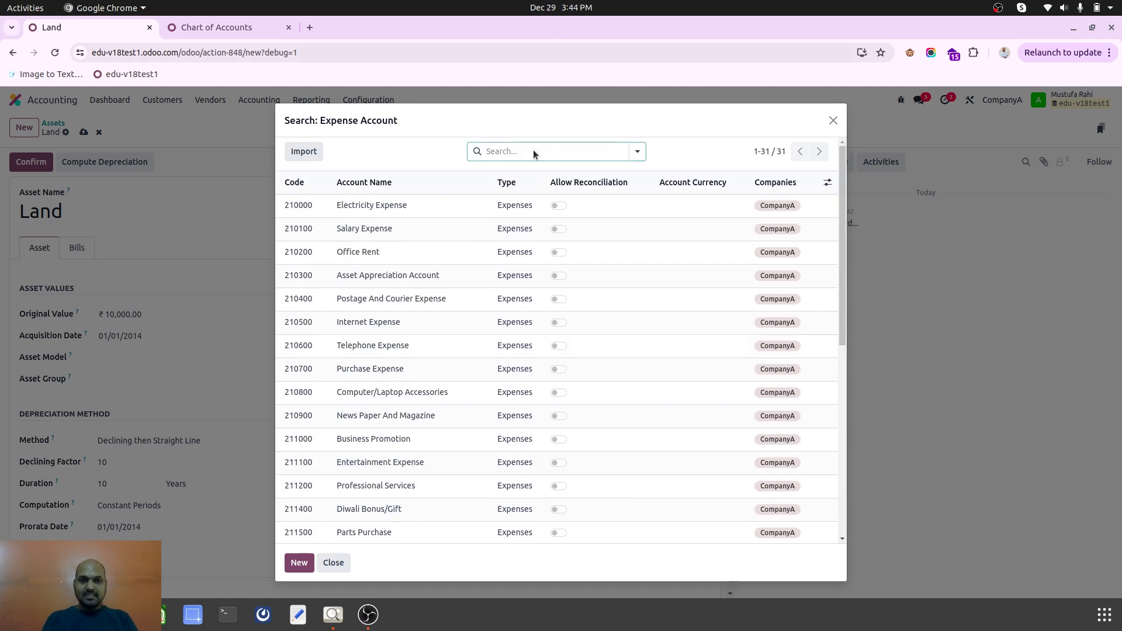
click(395, 285)
click(84, 132)
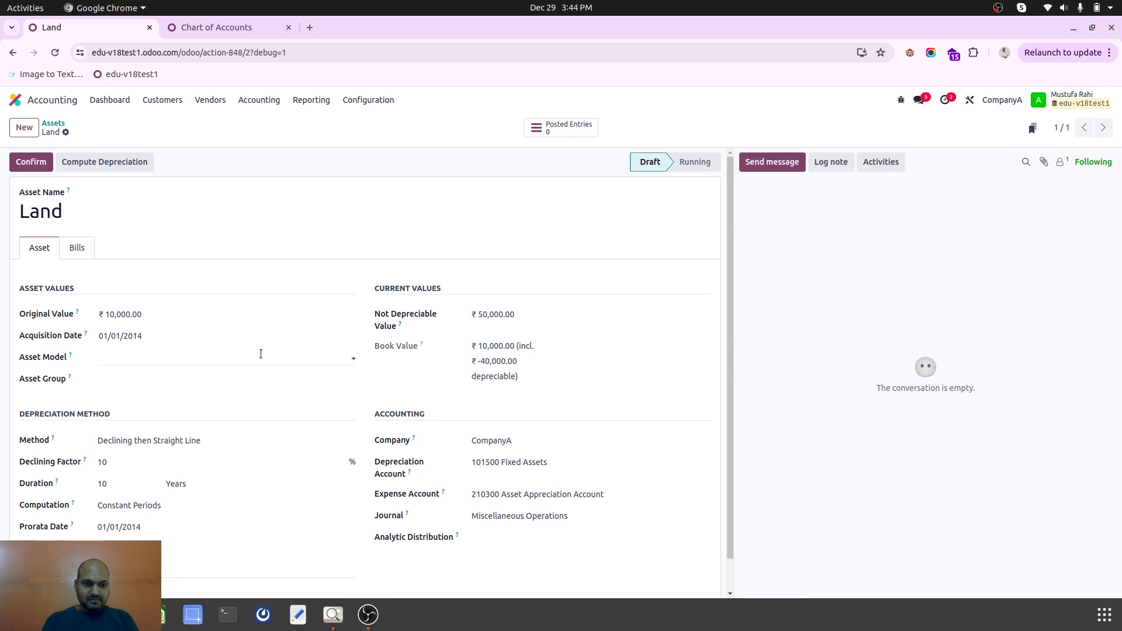
Compute the Land asset's depreciation with Constant Periods and open the Depreciation Board
click(101, 162)
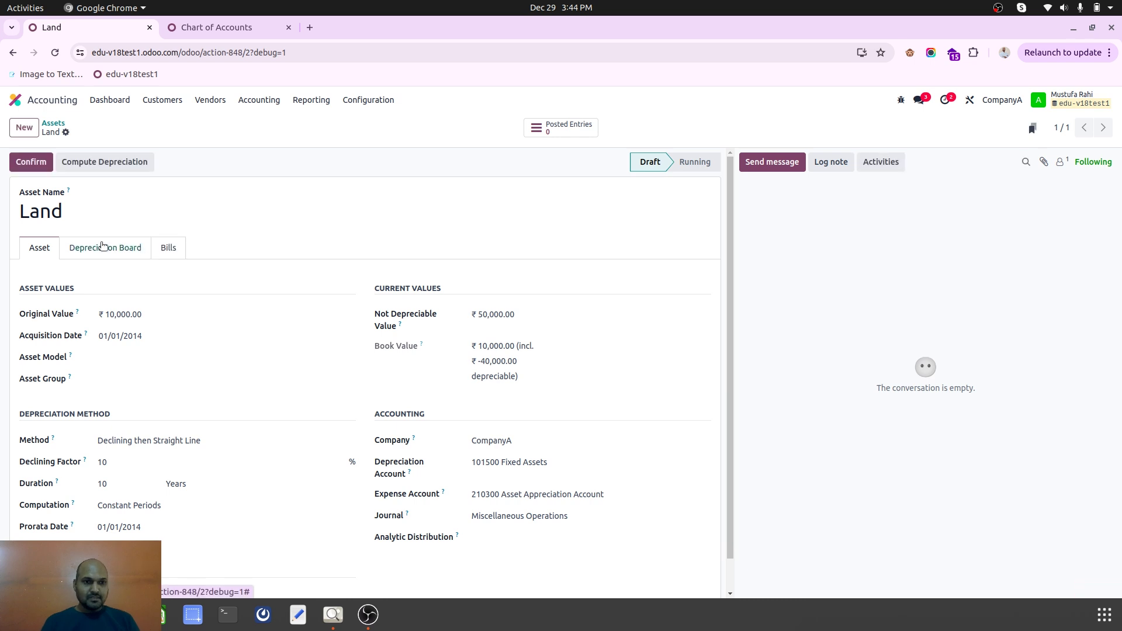
click(102, 245)
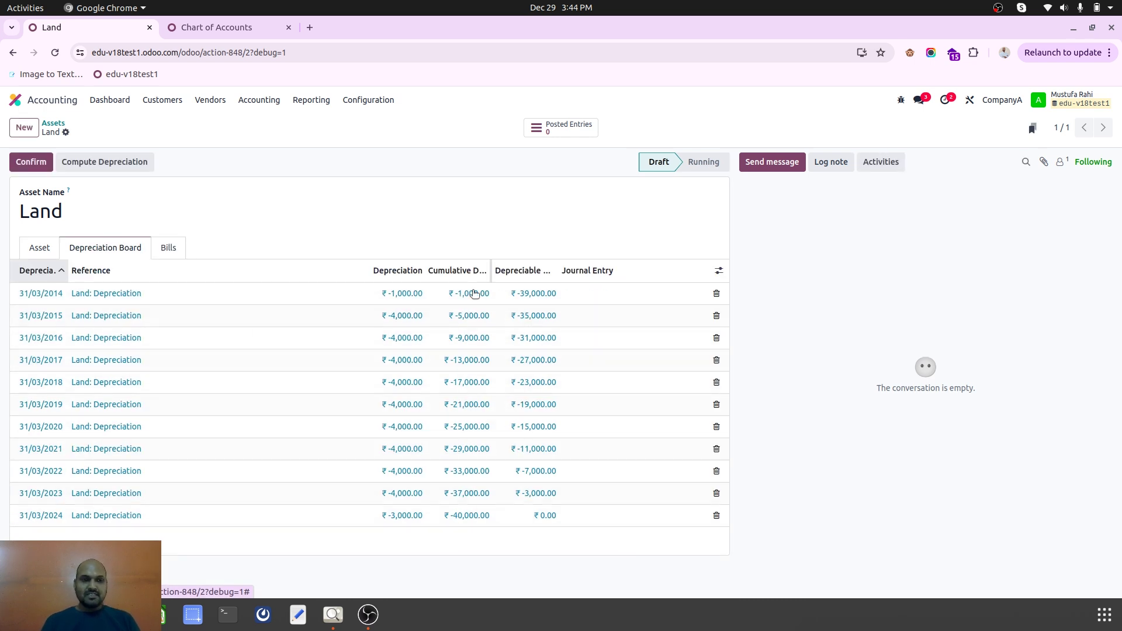
Examine the asset's draft journal entries and the accounts used in the 31/03/2014 depreciation entry, and return to the Land asset
click(558, 133)
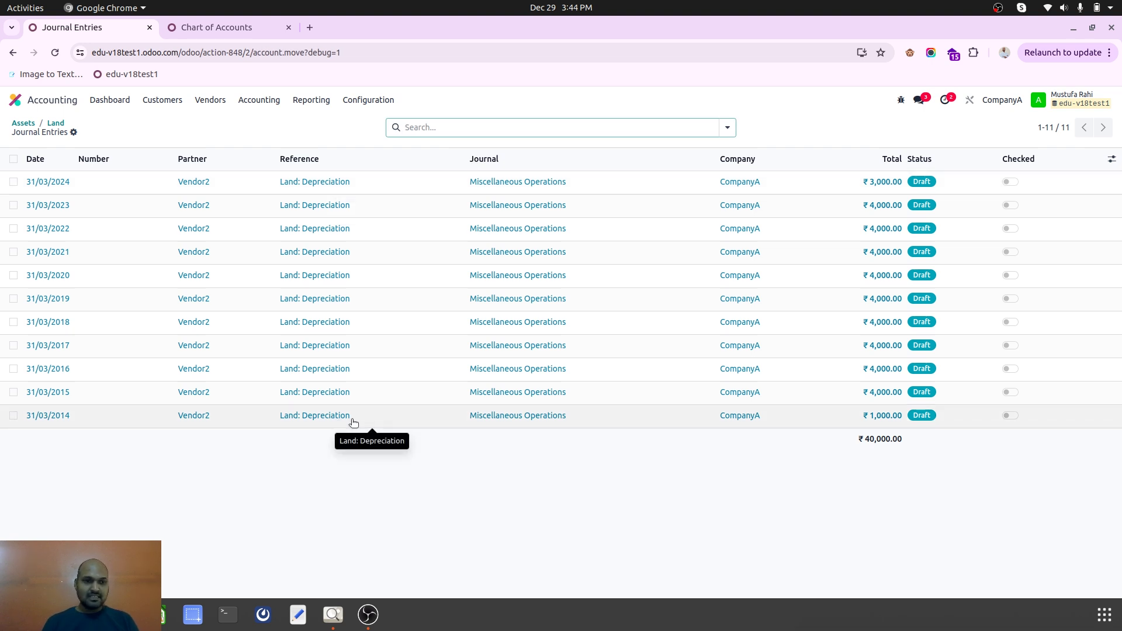
click(303, 421)
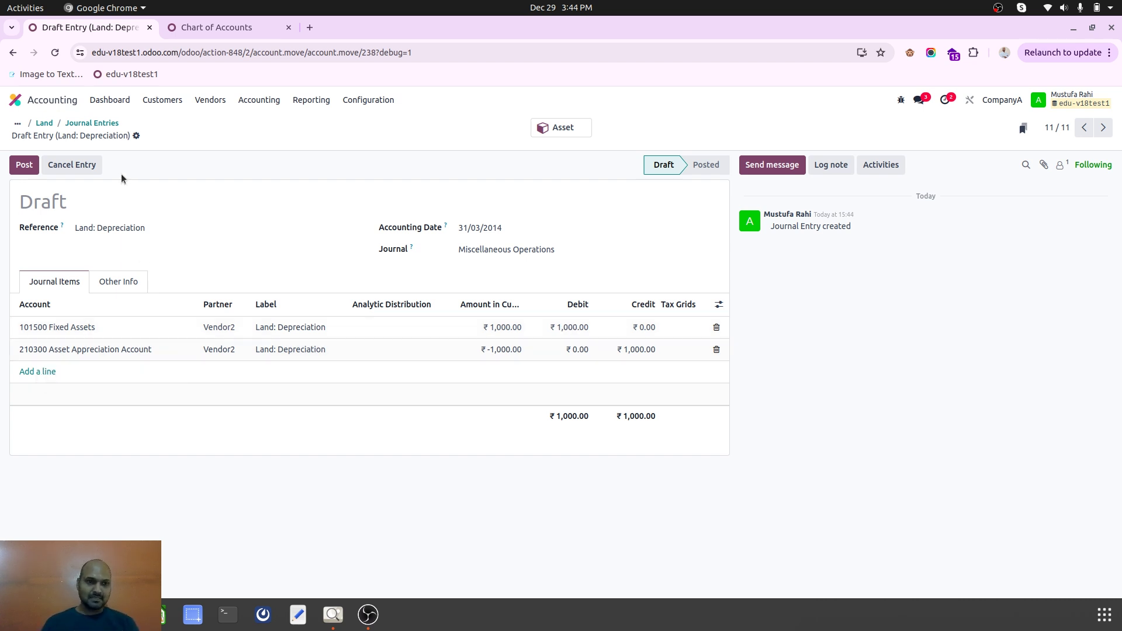
click(95, 123)
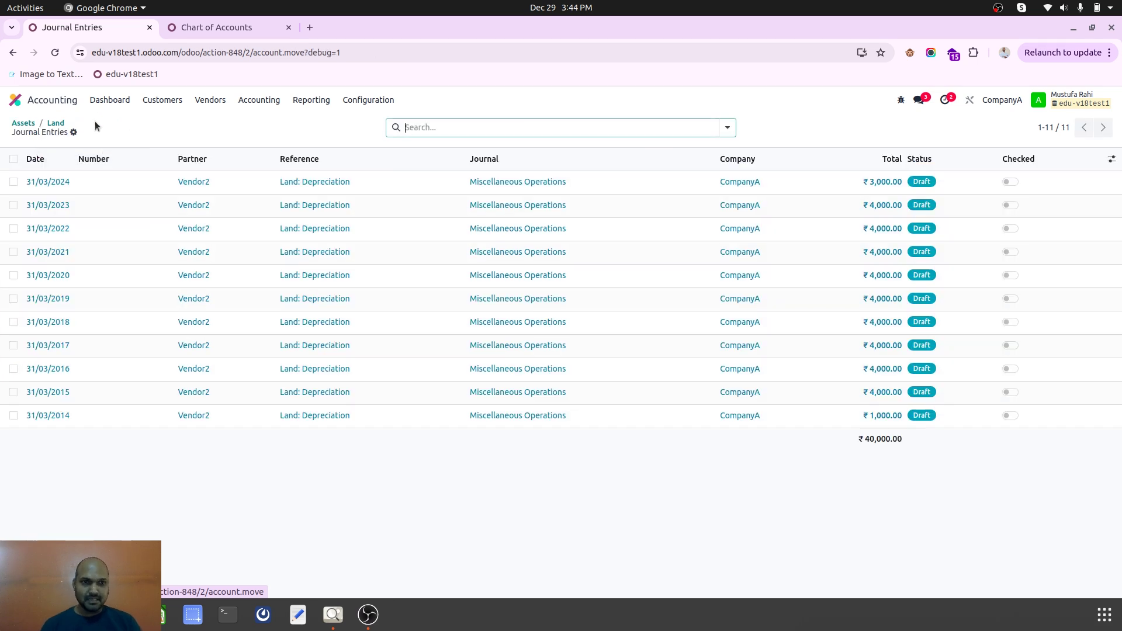
click(49, 123)
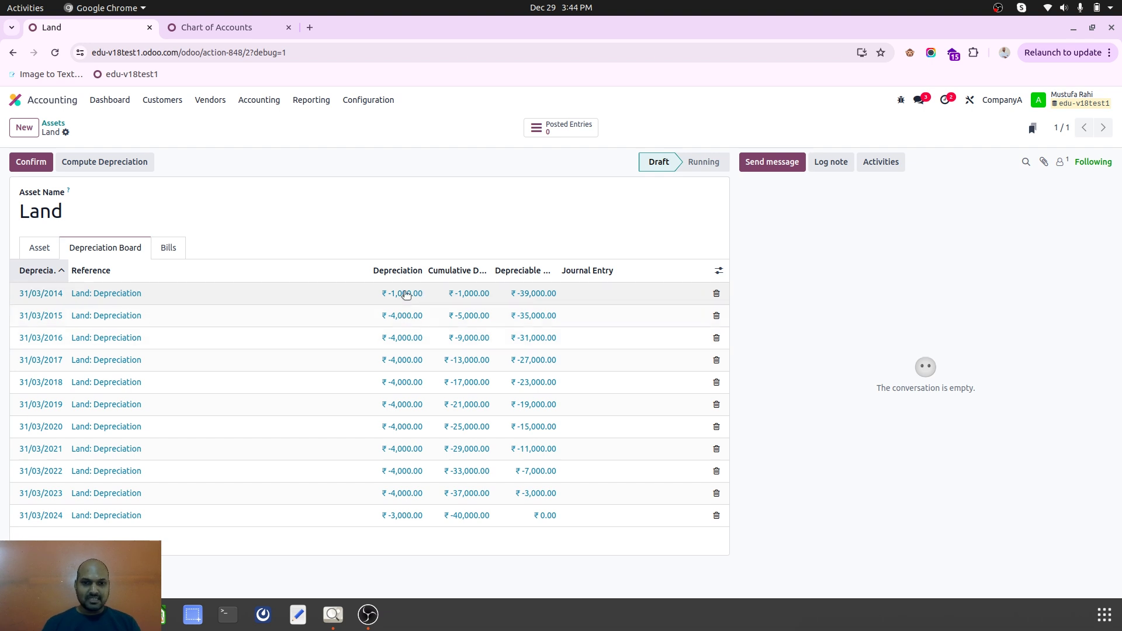
Change the Land asset's computation to No Prorata and recompute the depreciation
click(44, 246)
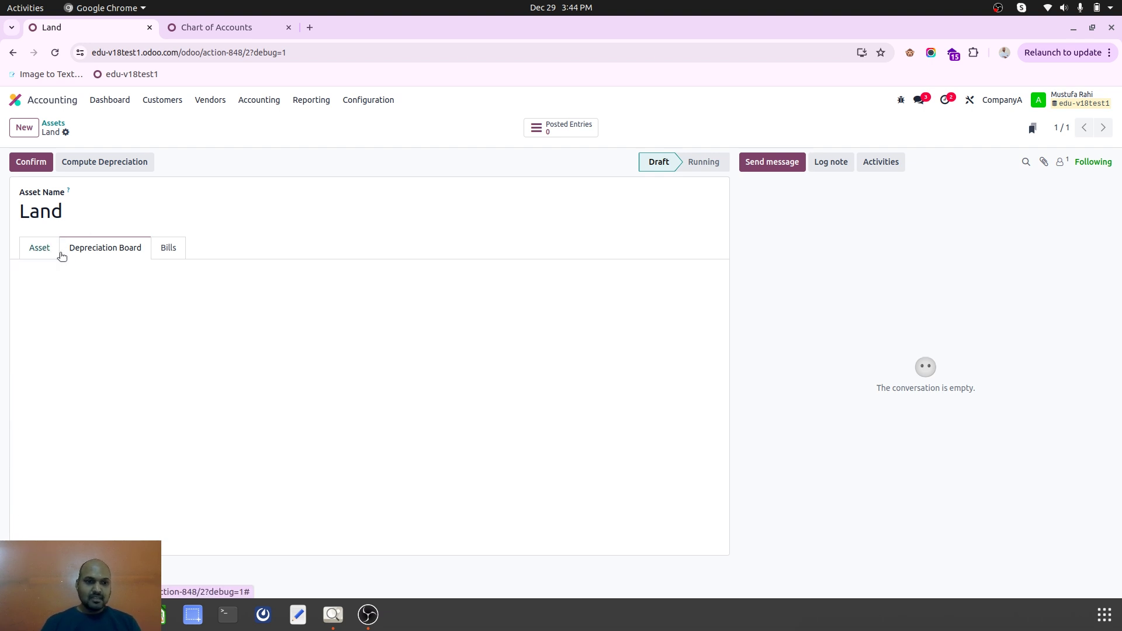
click(175, 507)
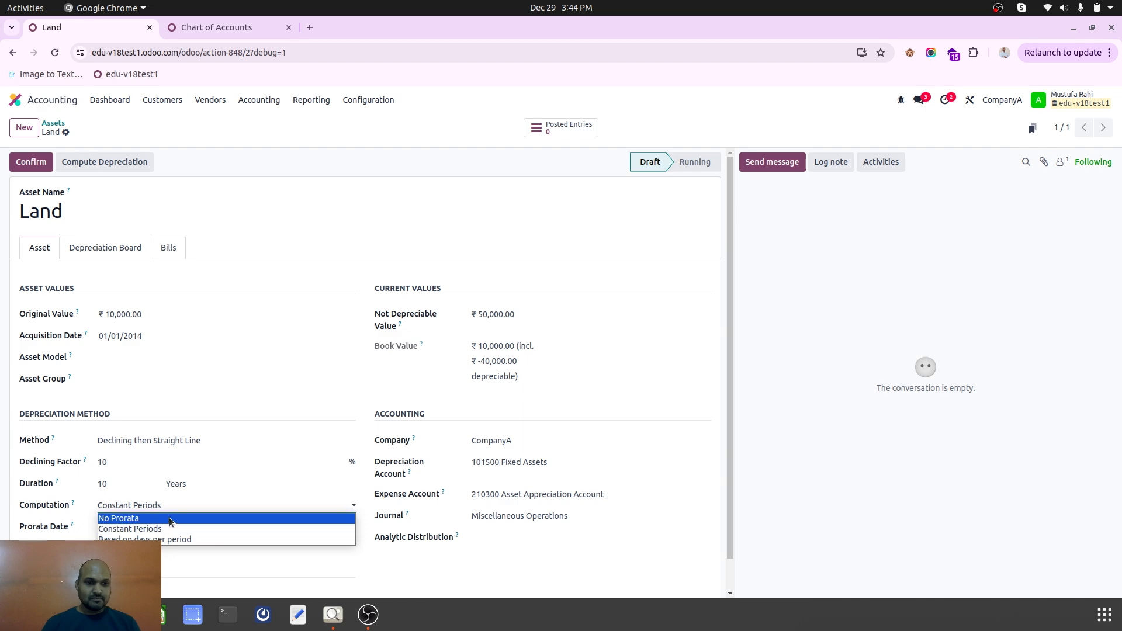
click(173, 518)
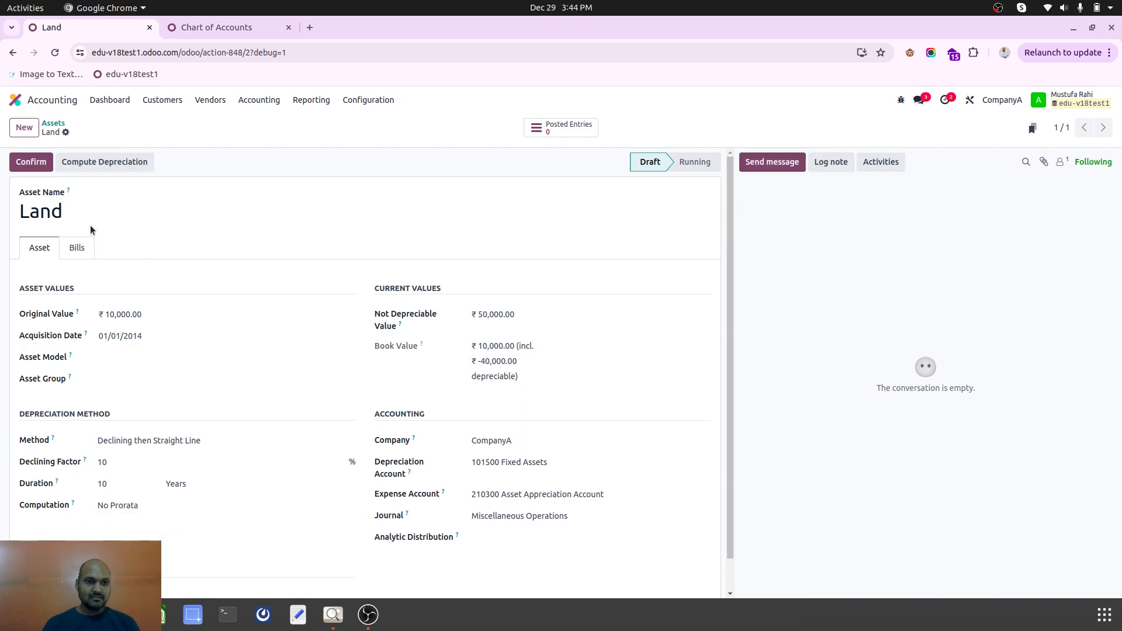
click(105, 160)
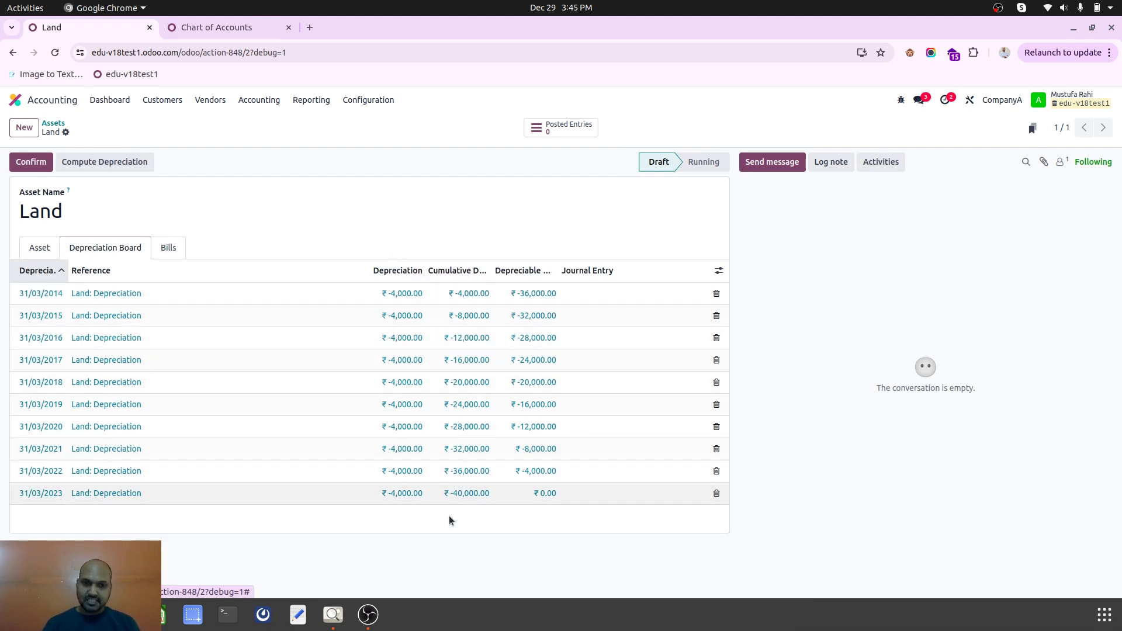
Compare the asset's values and accounts with its depreciation schedule, and open the list of its draft journal entries
click(43, 251)
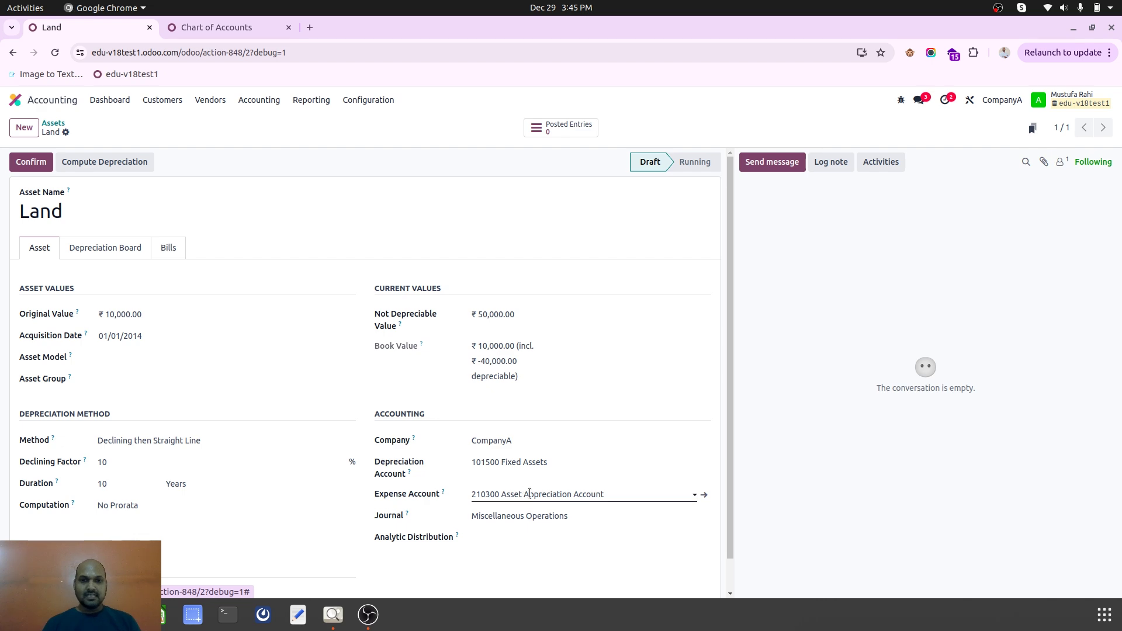
click(248, 34)
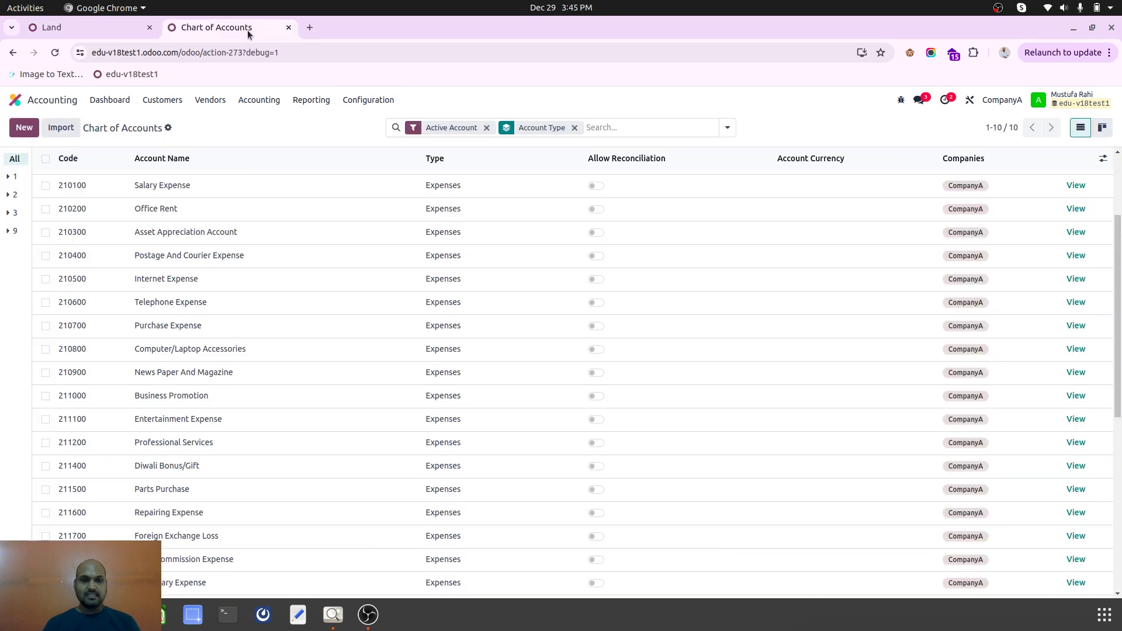
click(102, 37)
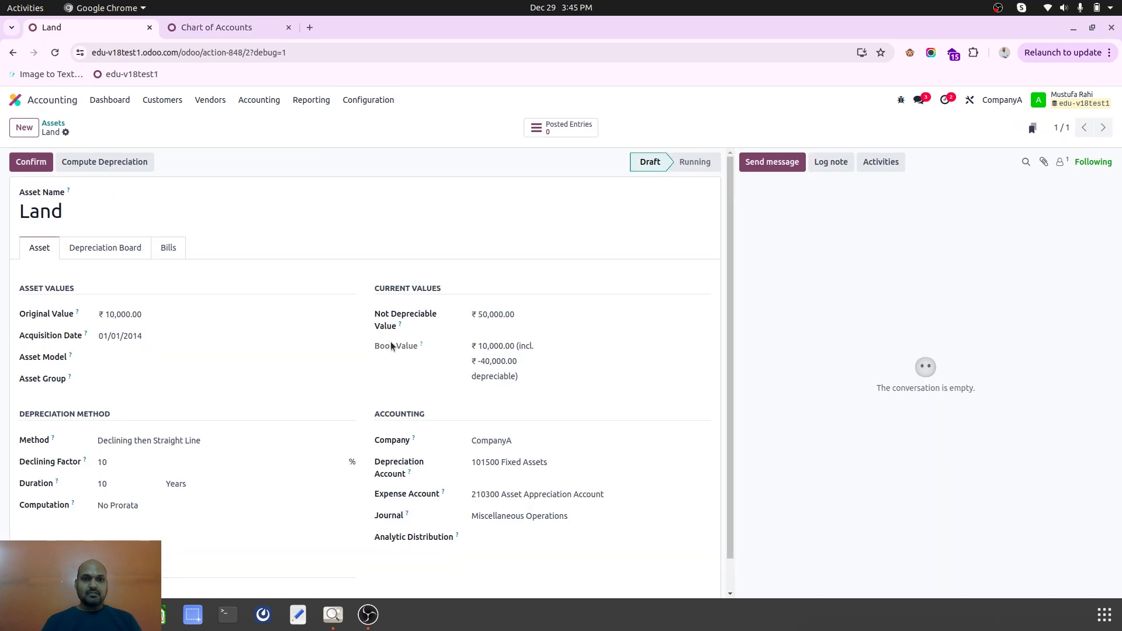
click(100, 257)
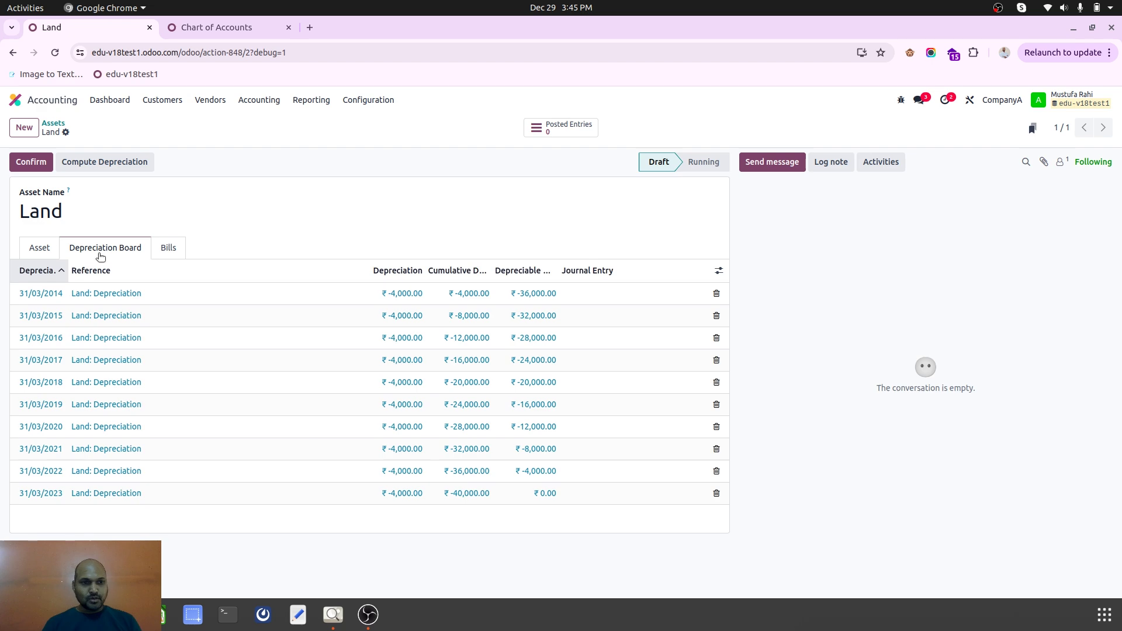
click(41, 248)
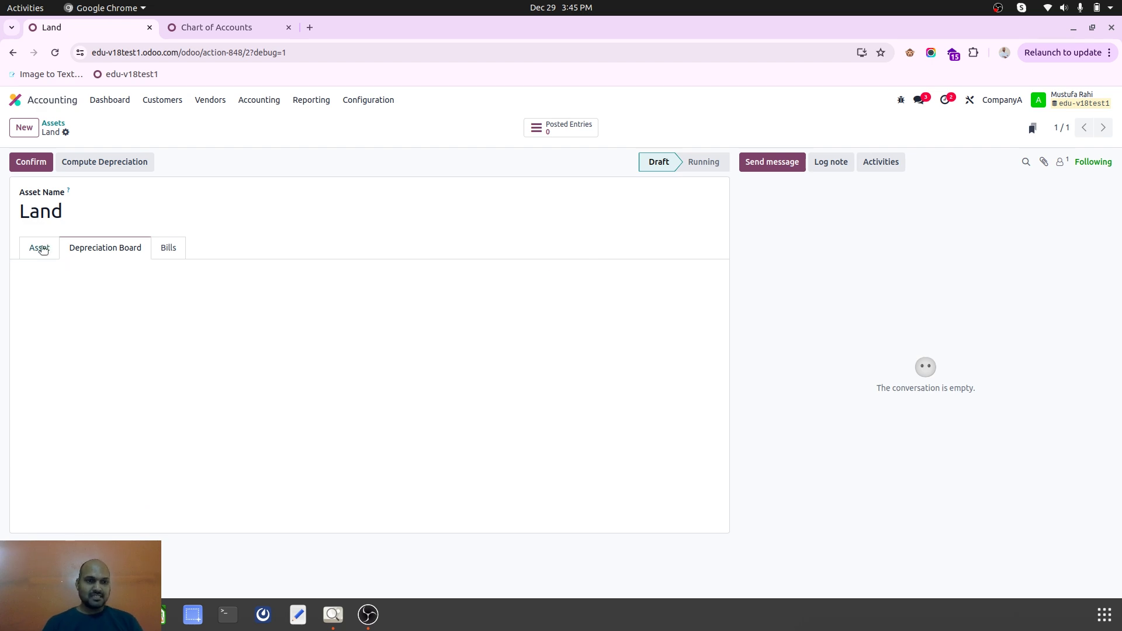
click(108, 249)
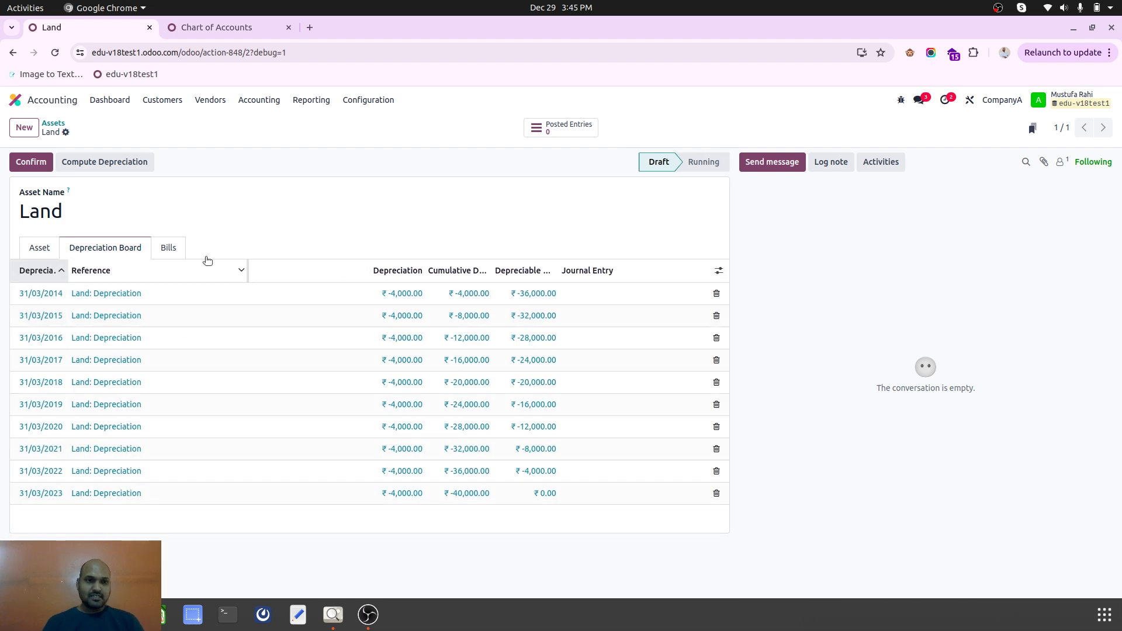
click(592, 136)
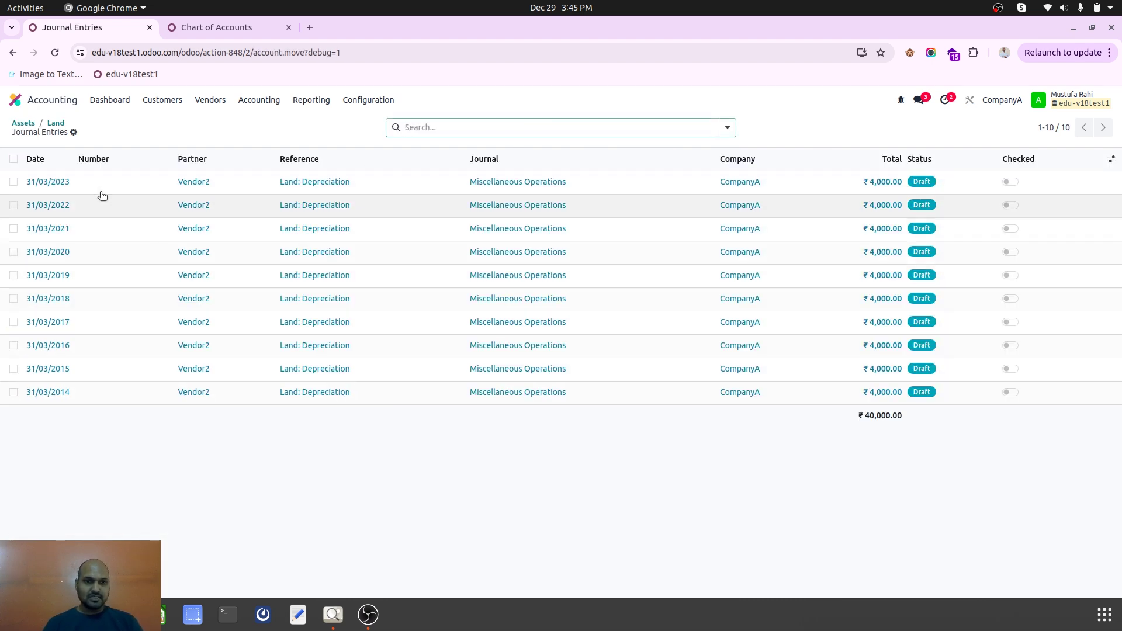
Change the reference of all draft journal entries to "Land: Appreciation" and return to the Land asset's main details
click(14, 159)
click(352, 186)
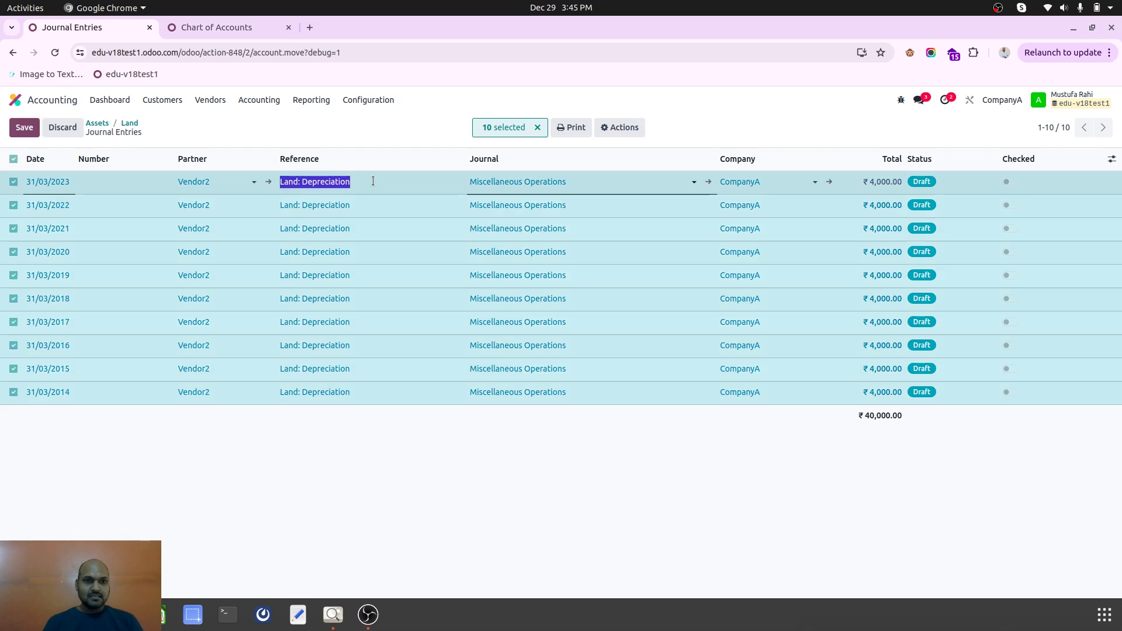
click(373, 181)
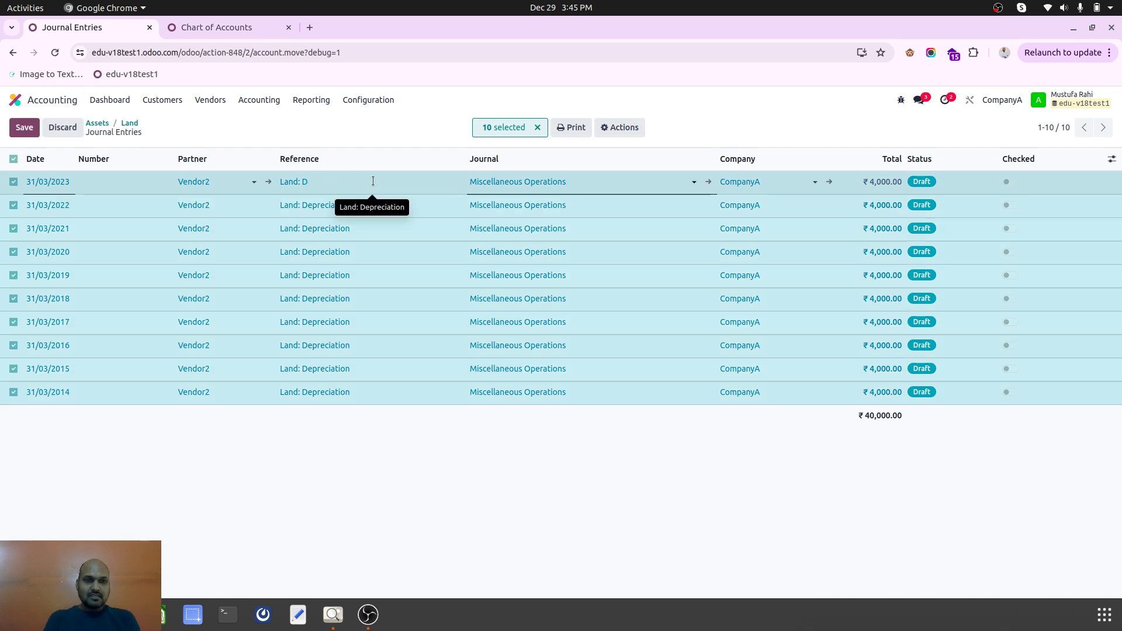
key(BackSpace)
text(Appreciation)
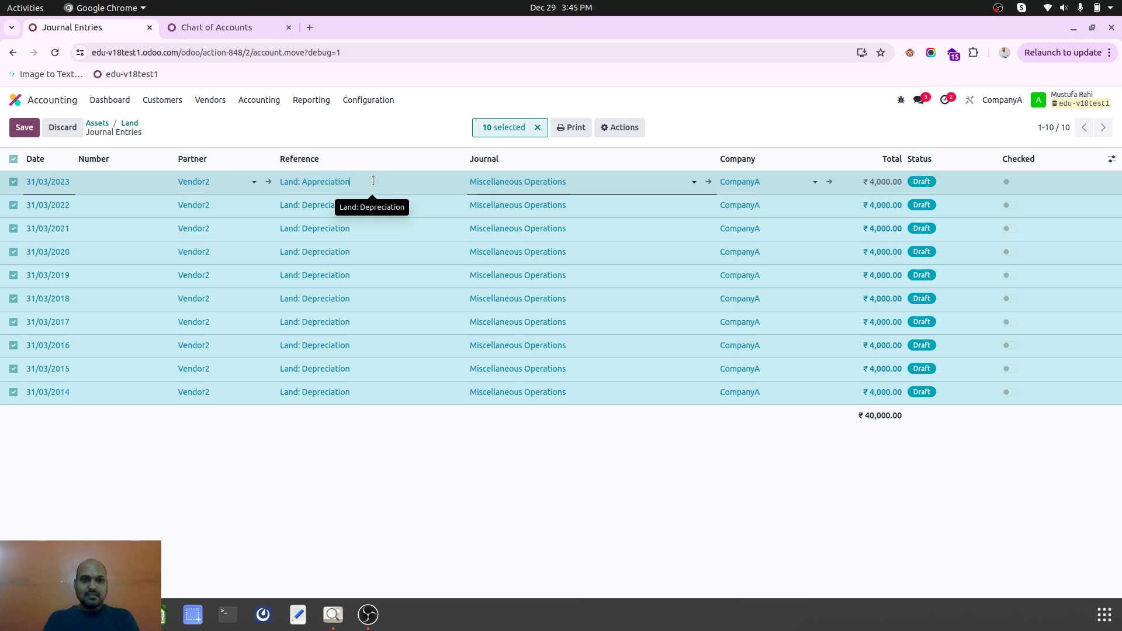
click(401, 140)
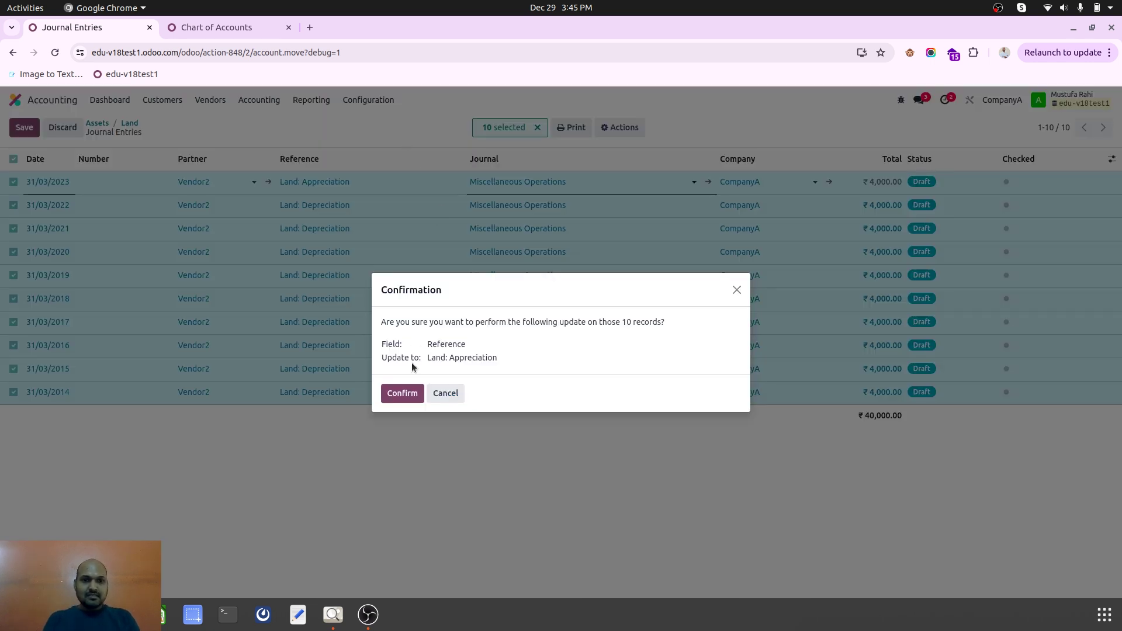
click(402, 393)
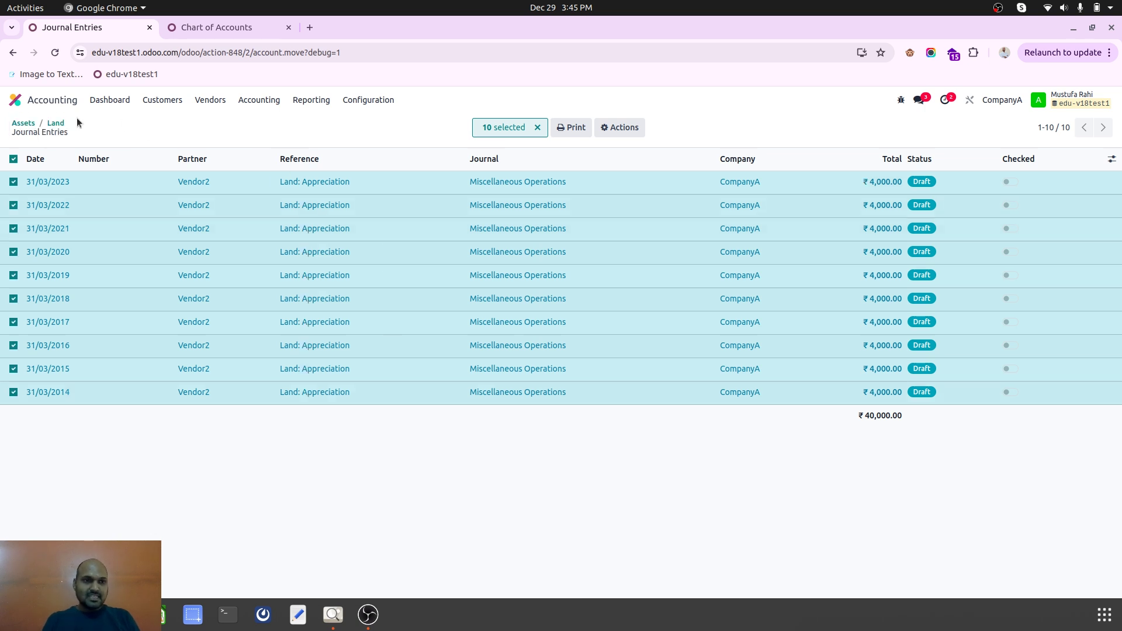
click(57, 123)
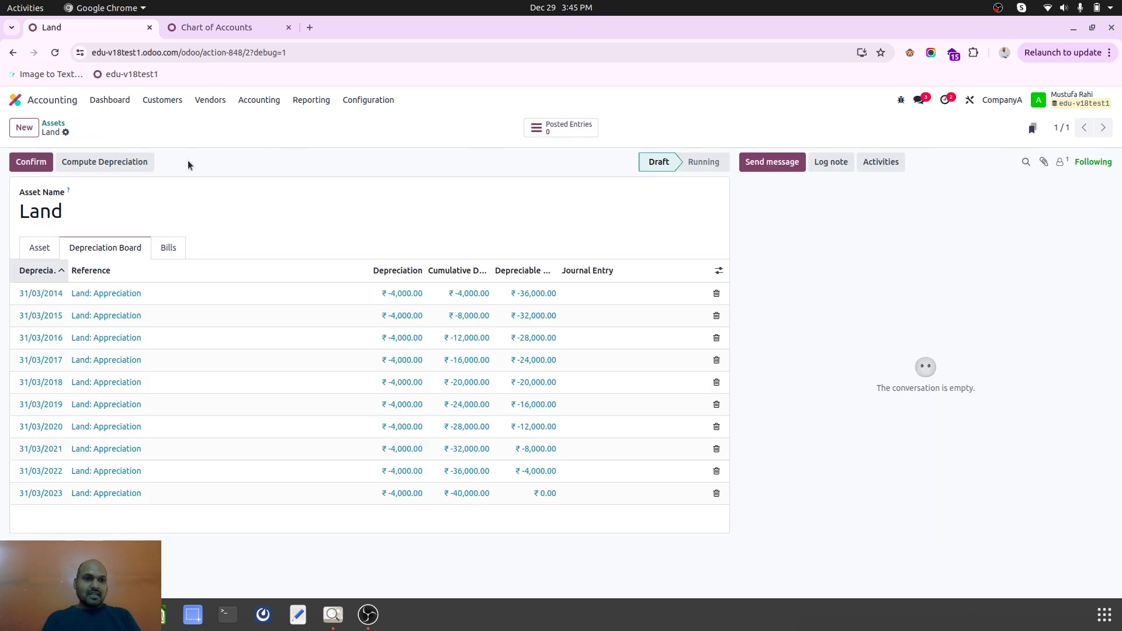
click(28, 251)
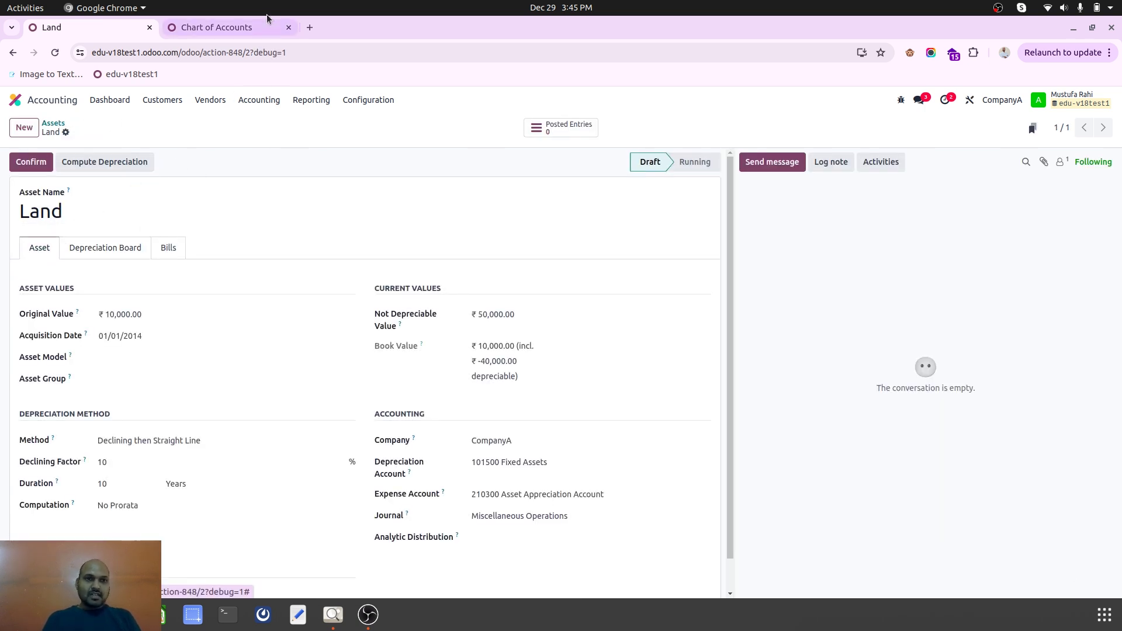
Open the Balance Sheet report, examine its fixed assets and equity, and compare them with the Land asset's accounts
click(254, 29)
click(308, 104)
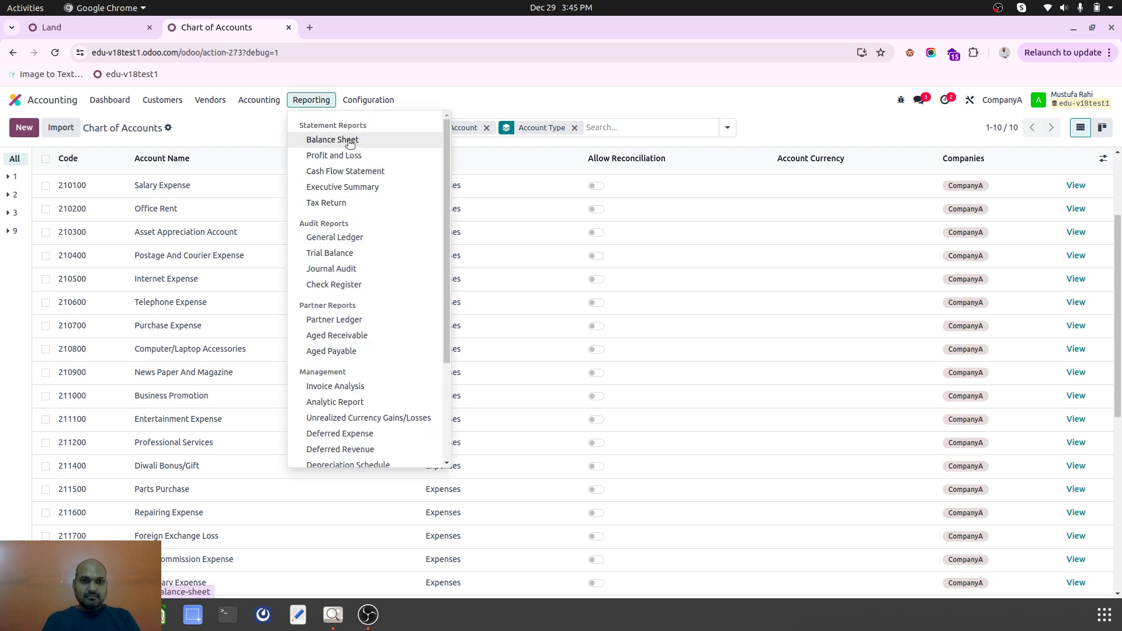
click(332, 140)
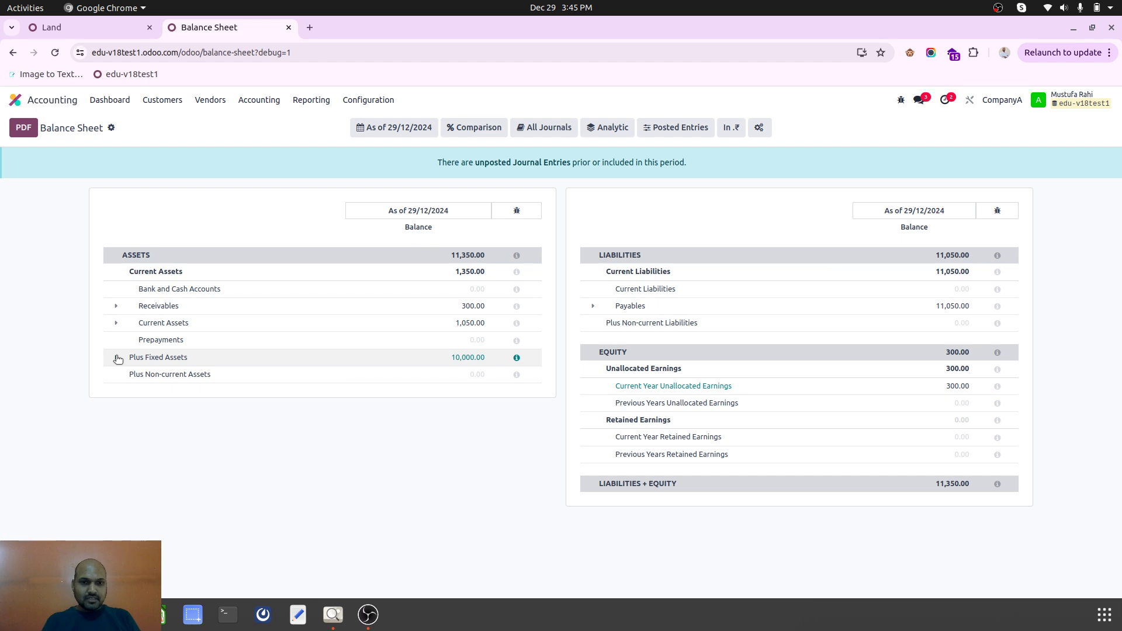
click(117, 358)
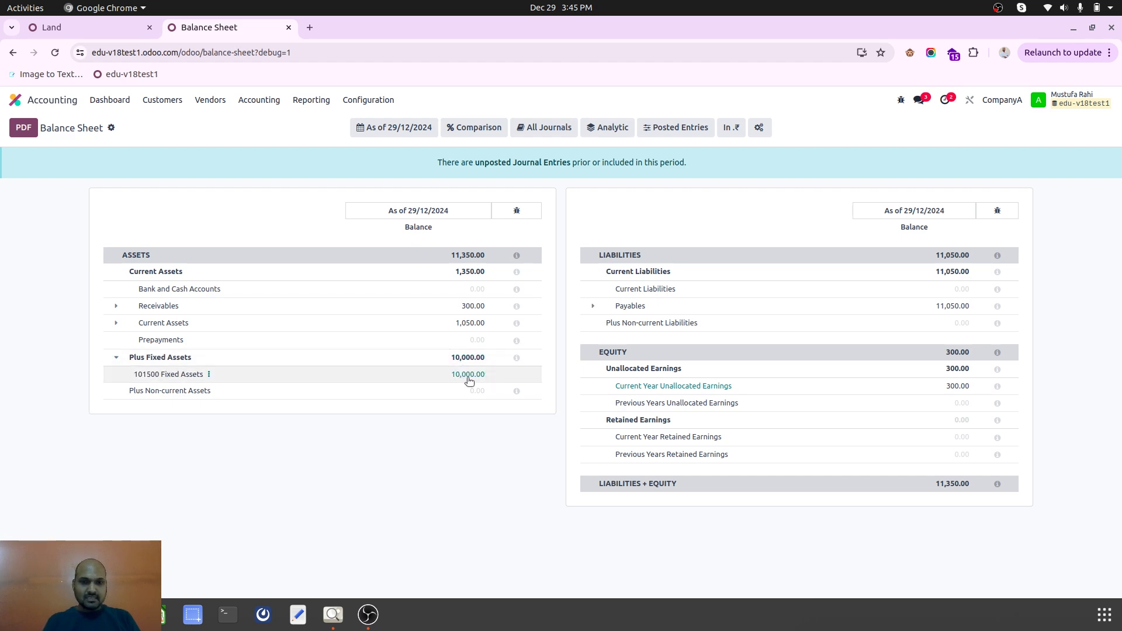
click(412, 132)
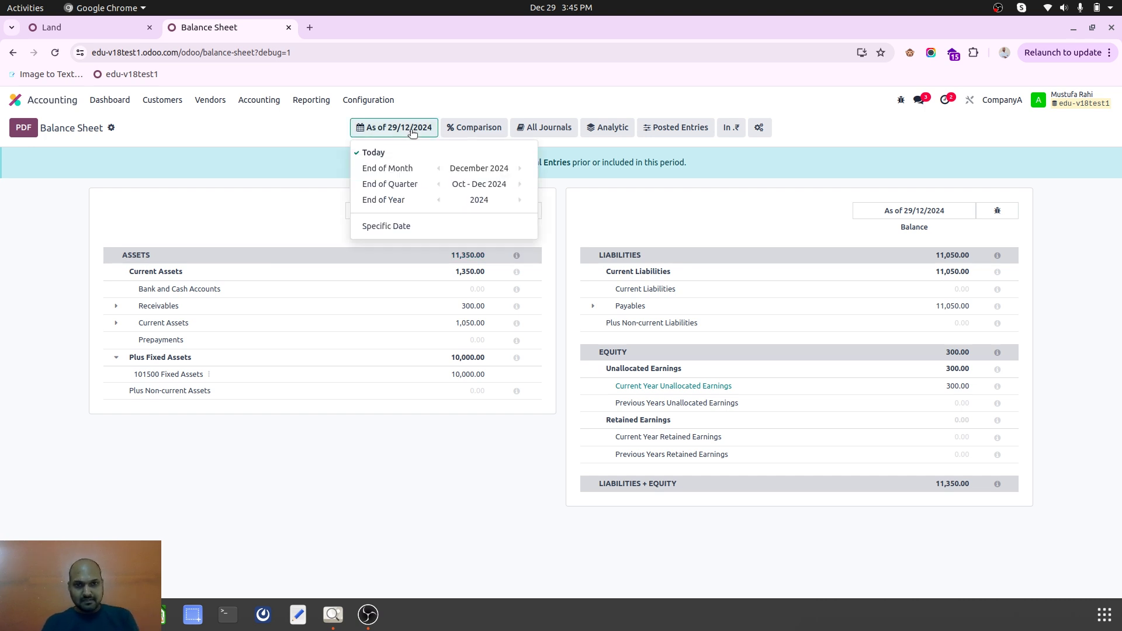
click(300, 130)
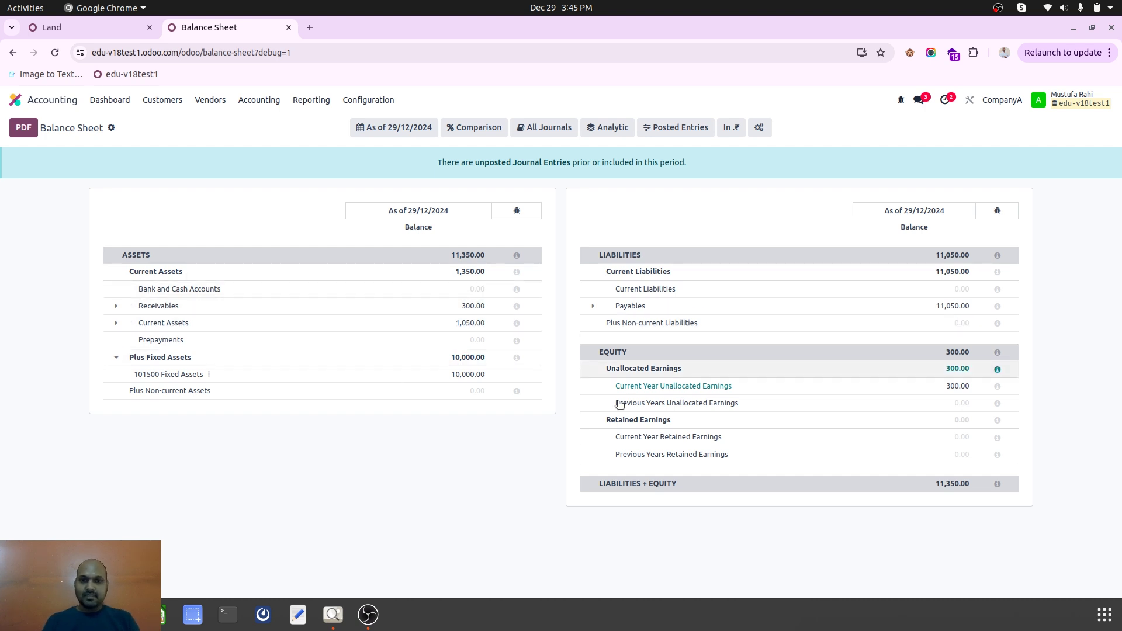
click(120, 25)
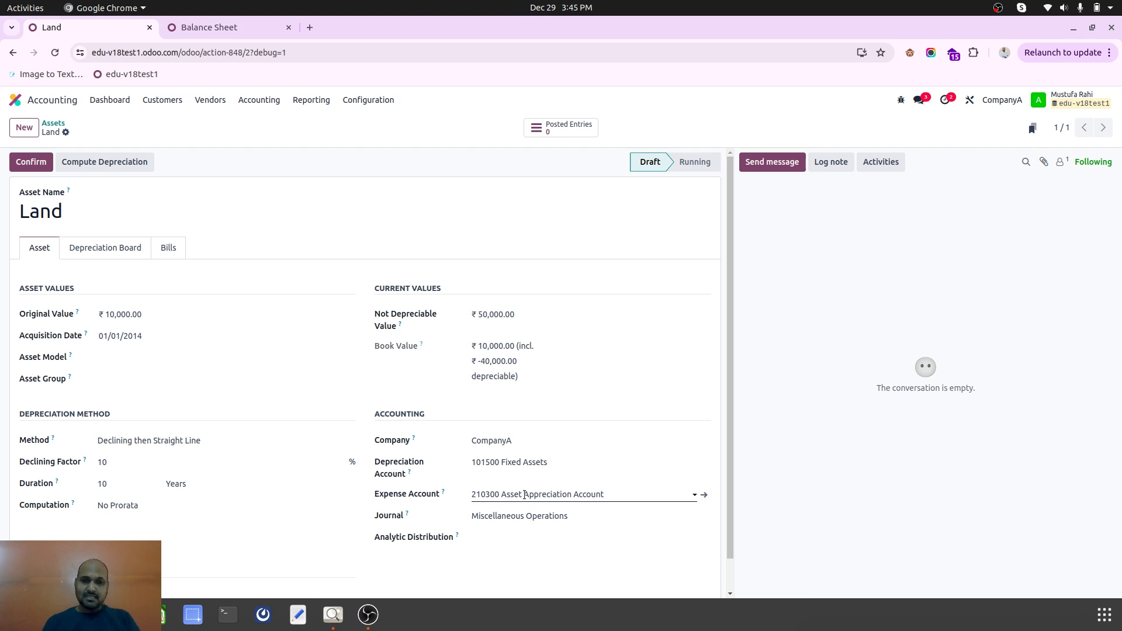
click(251, 29)
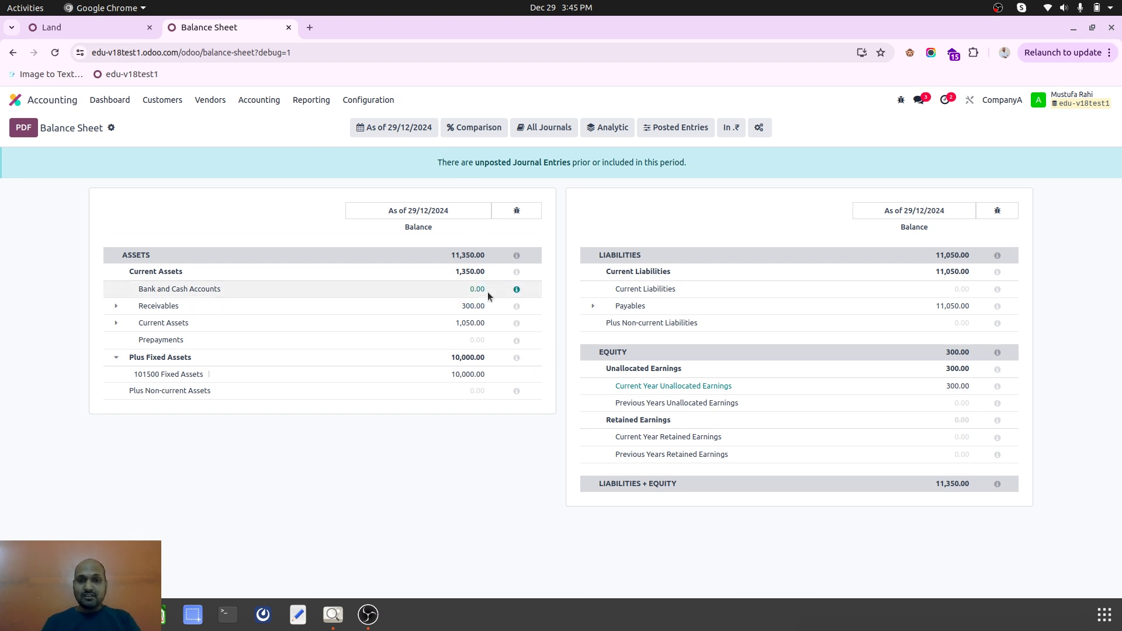
Group the chart of accounts by account type and set the type of 210300 Asset Appreciation Account to Equity
click(365, 107)
click(380, 291)
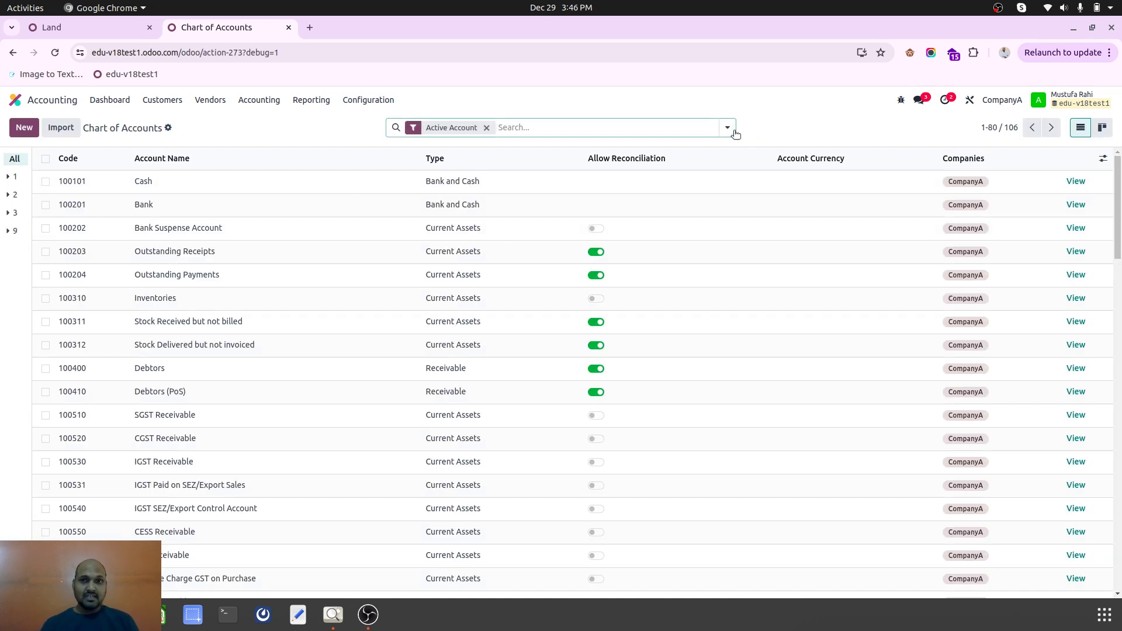
click(727, 128)
click(562, 176)
key(Escape)
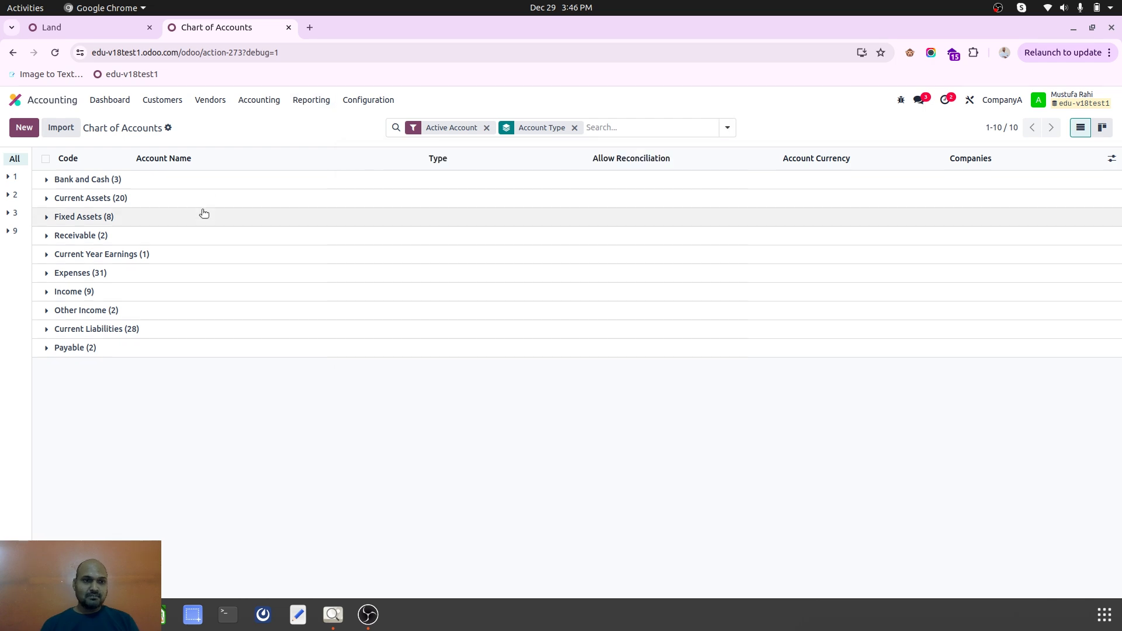
click(134, 279)
click(500, 368)
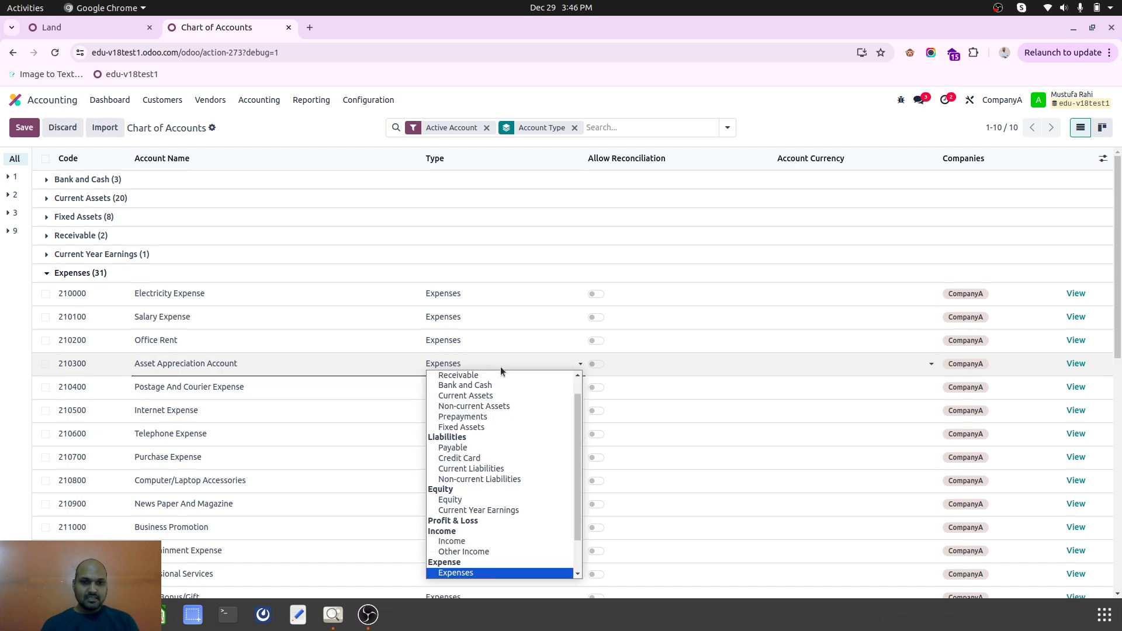
scroll(498, 461, down, 2)
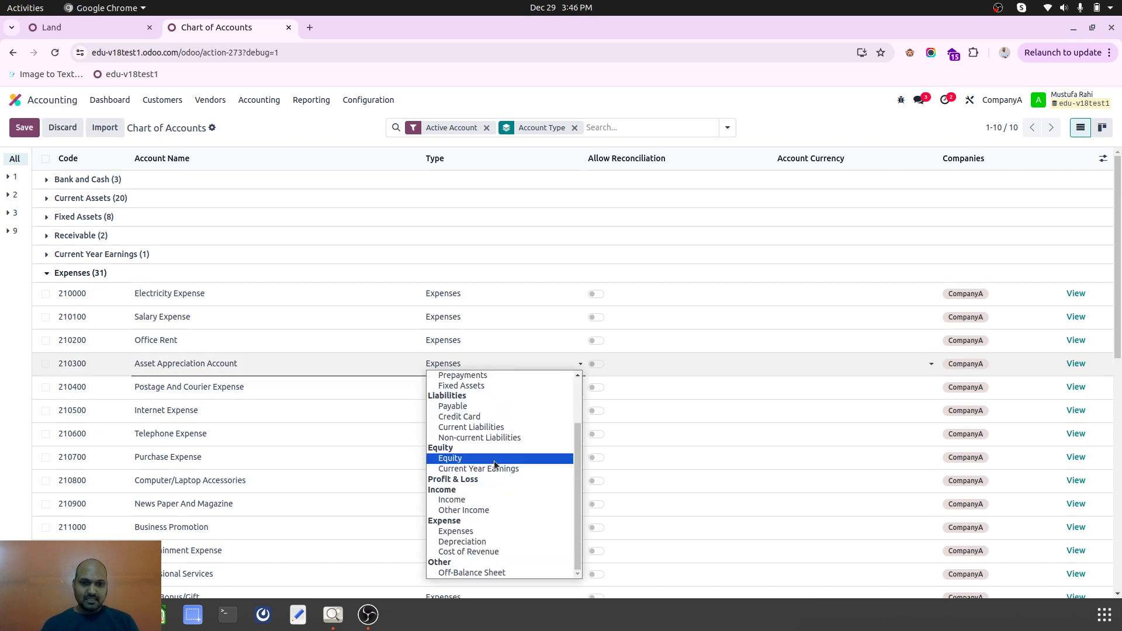
click(493, 460)
click(315, 122)
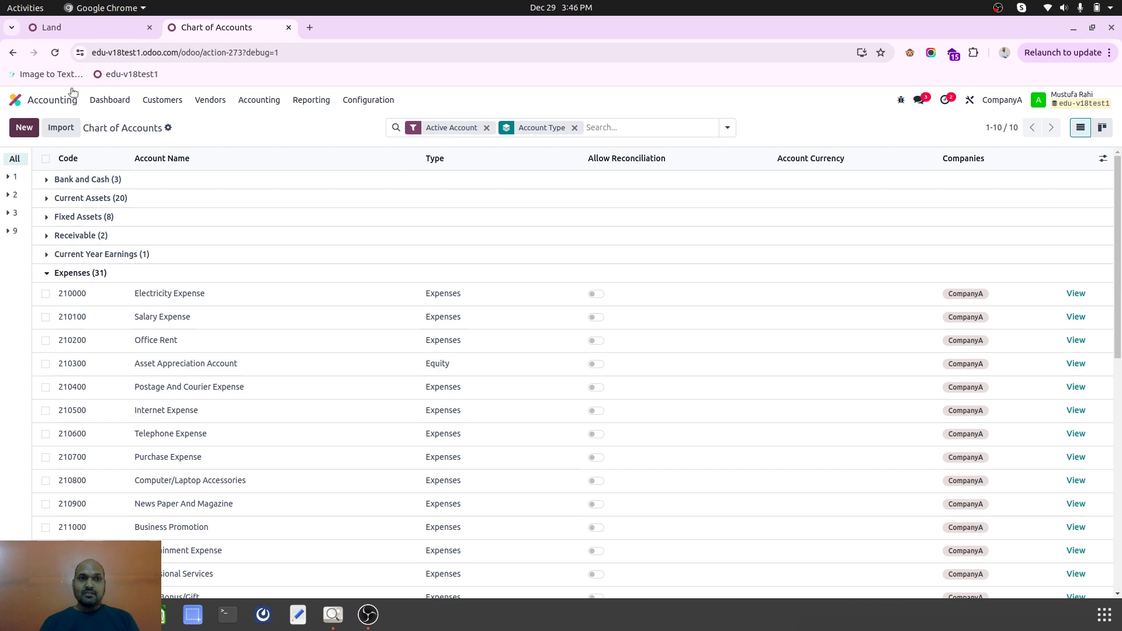
Reopen the Balance Sheet report for comparison and confirm the Land asset to post its entries
click(51, 27)
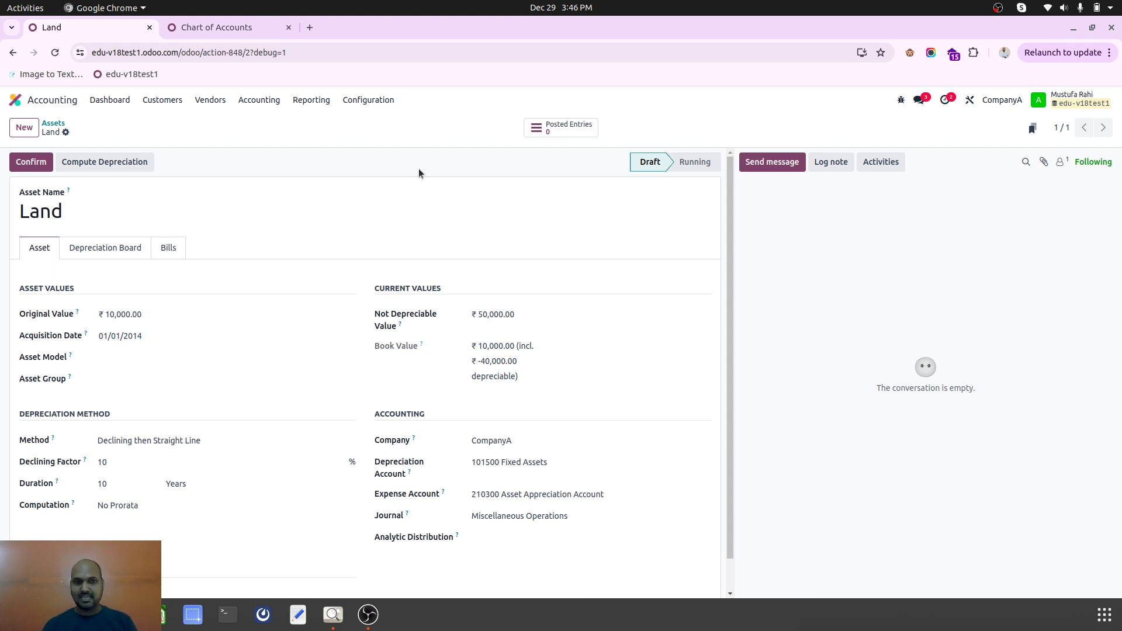
click(216, 27)
click(314, 100)
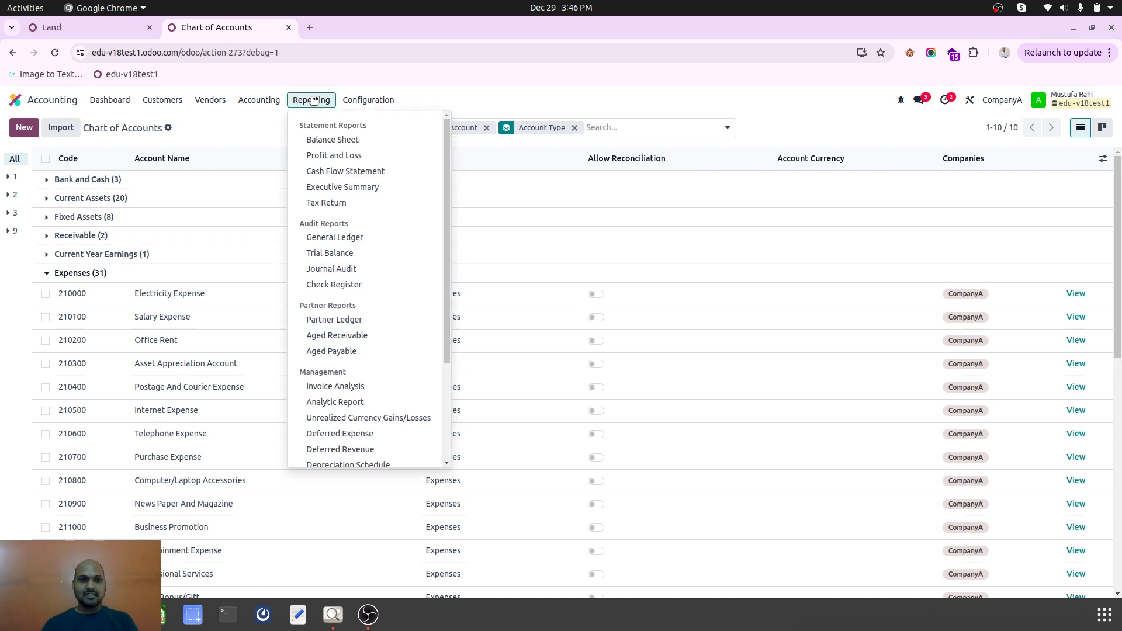
click(332, 140)
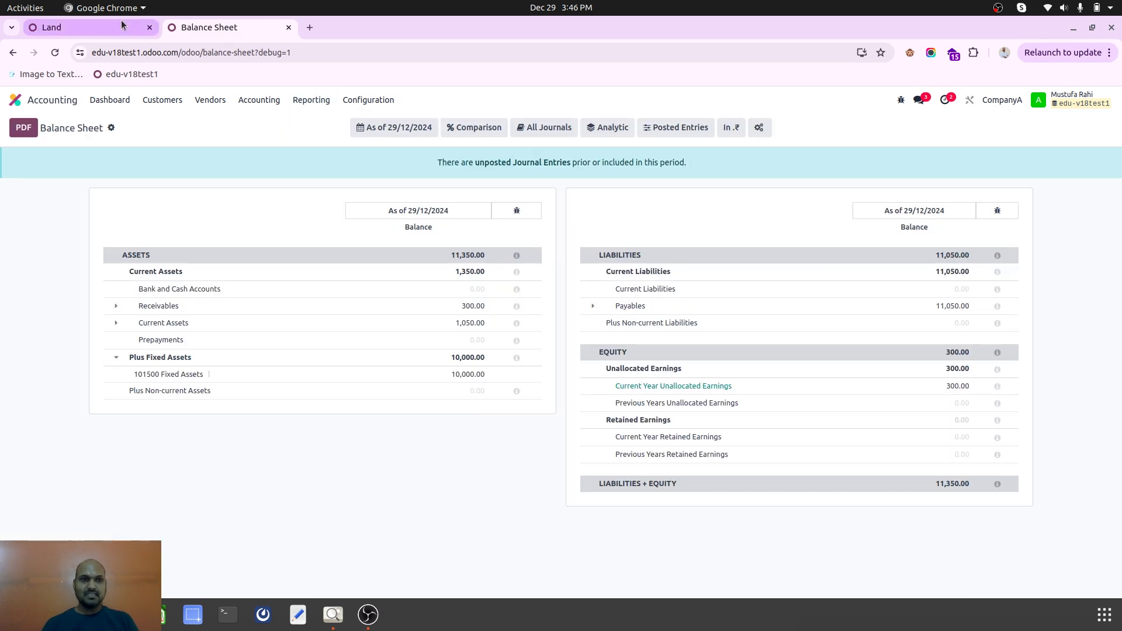
click(121, 22)
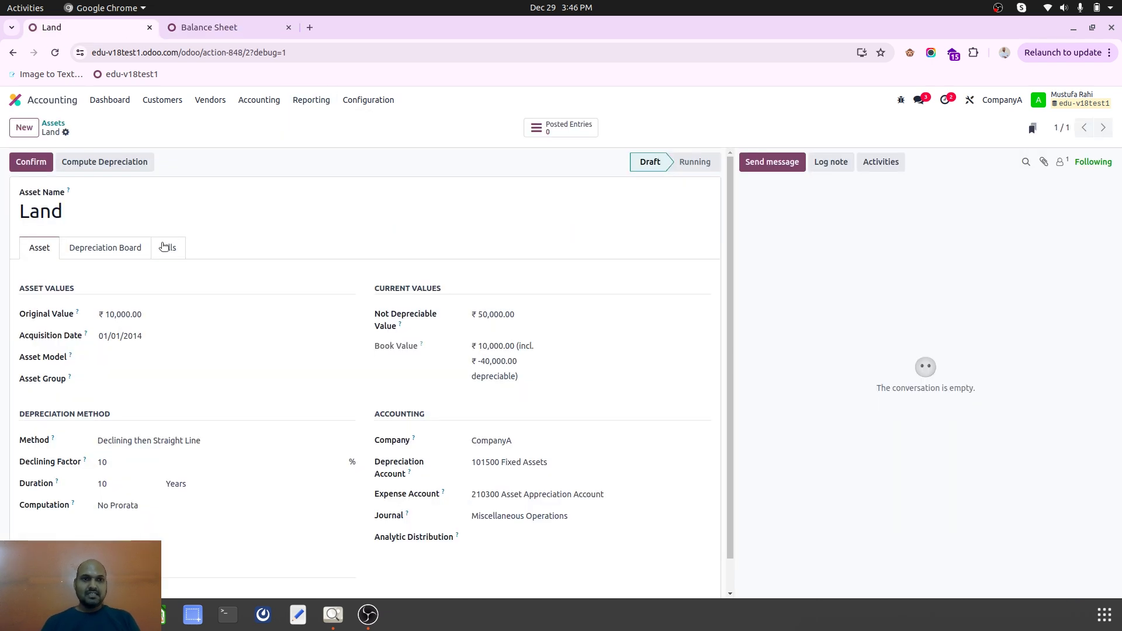
click(36, 166)
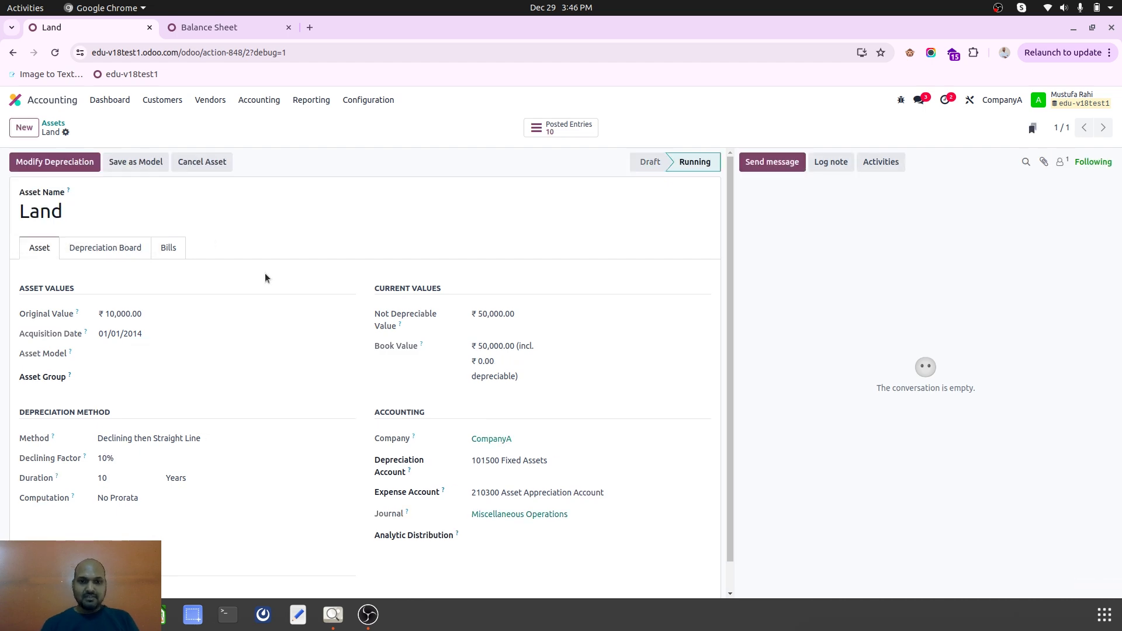
Review the Land asset's posted journal entries and go back to the list of assets
click(557, 131)
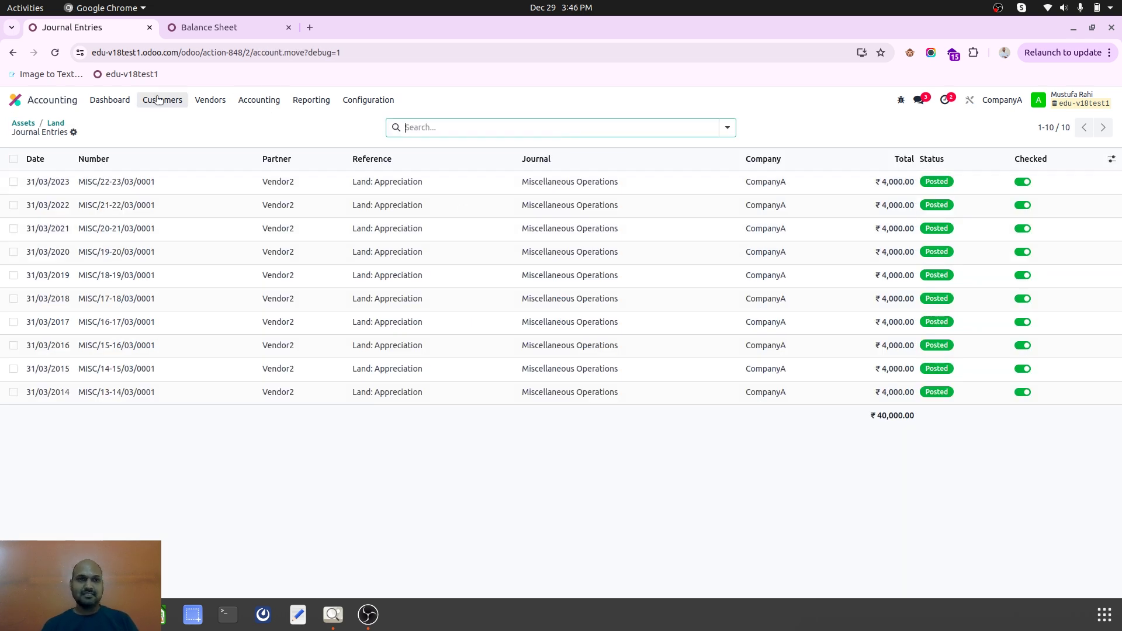
click(56, 123)
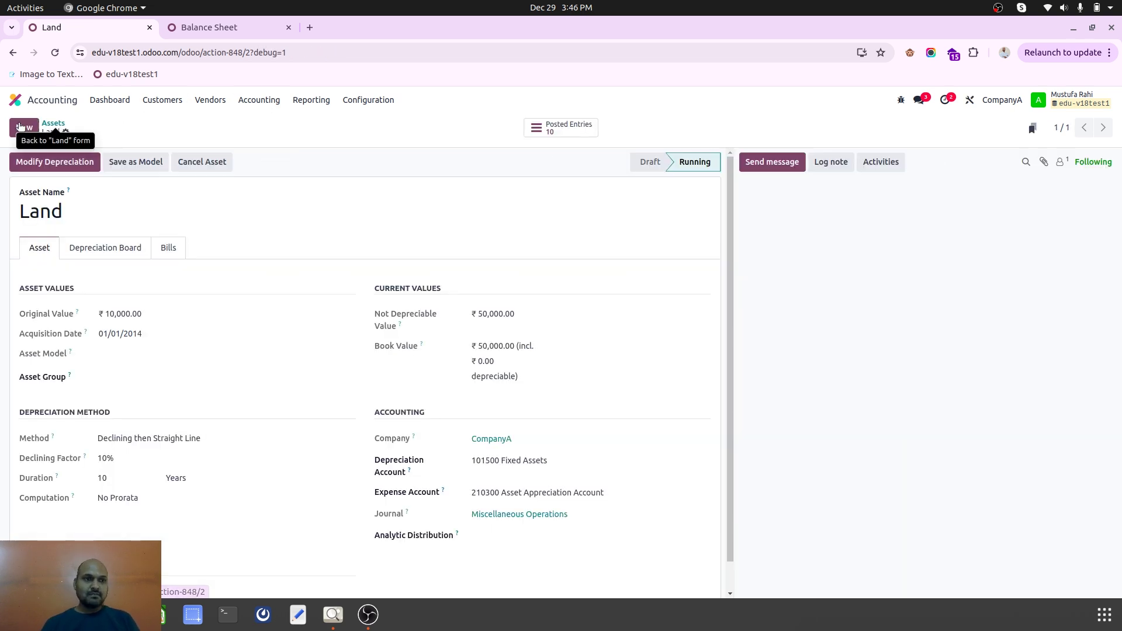
click(51, 123)
Reload the Balance Sheet report and examine its fixed assets and retained earnings, expanding the Current Assets and Receivables lines
click(212, 31)
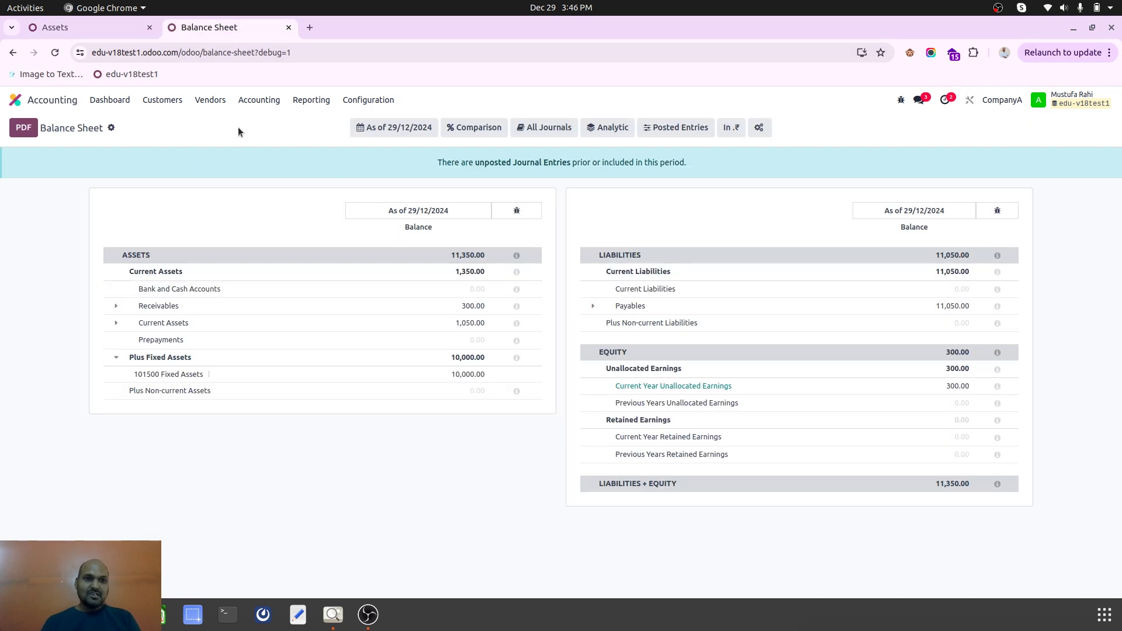
click(307, 101)
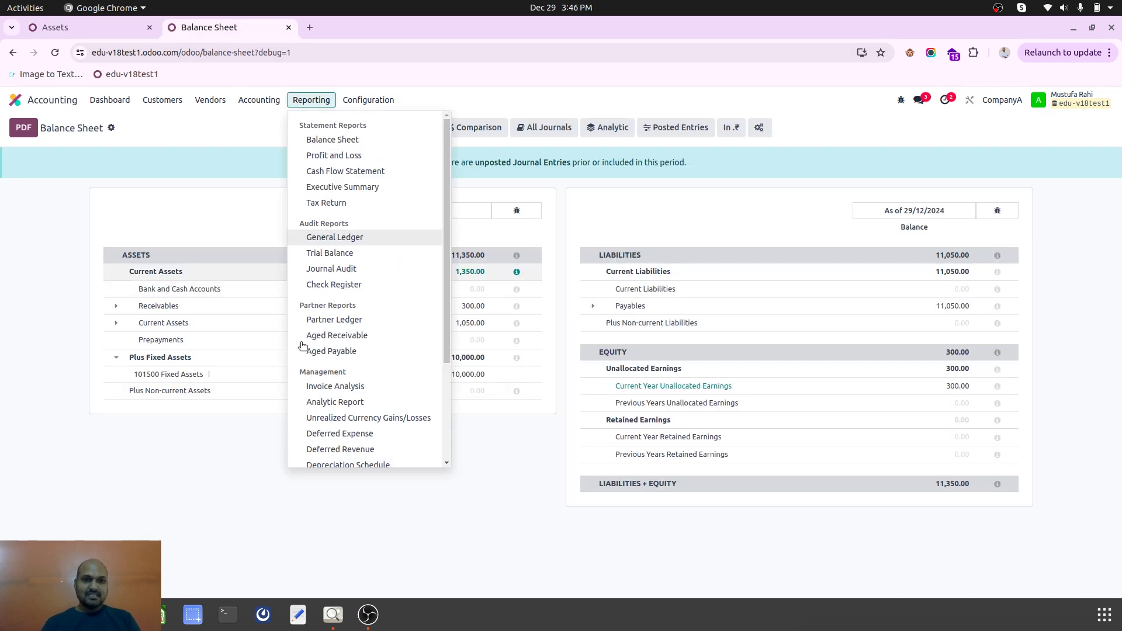
click(190, 430)
click(310, 101)
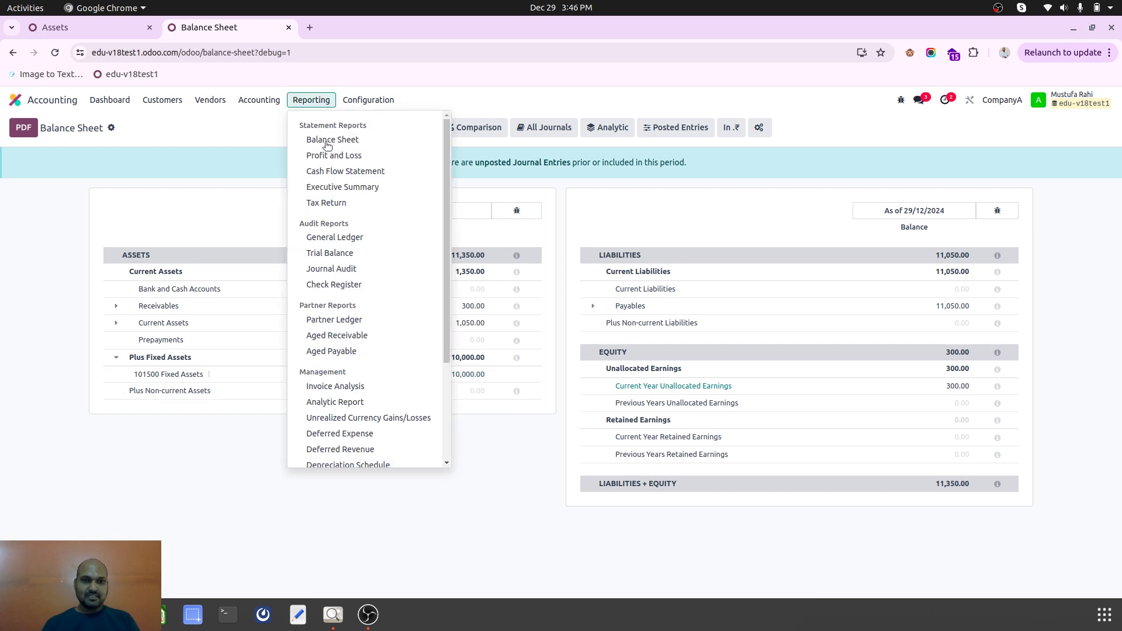
click(357, 142)
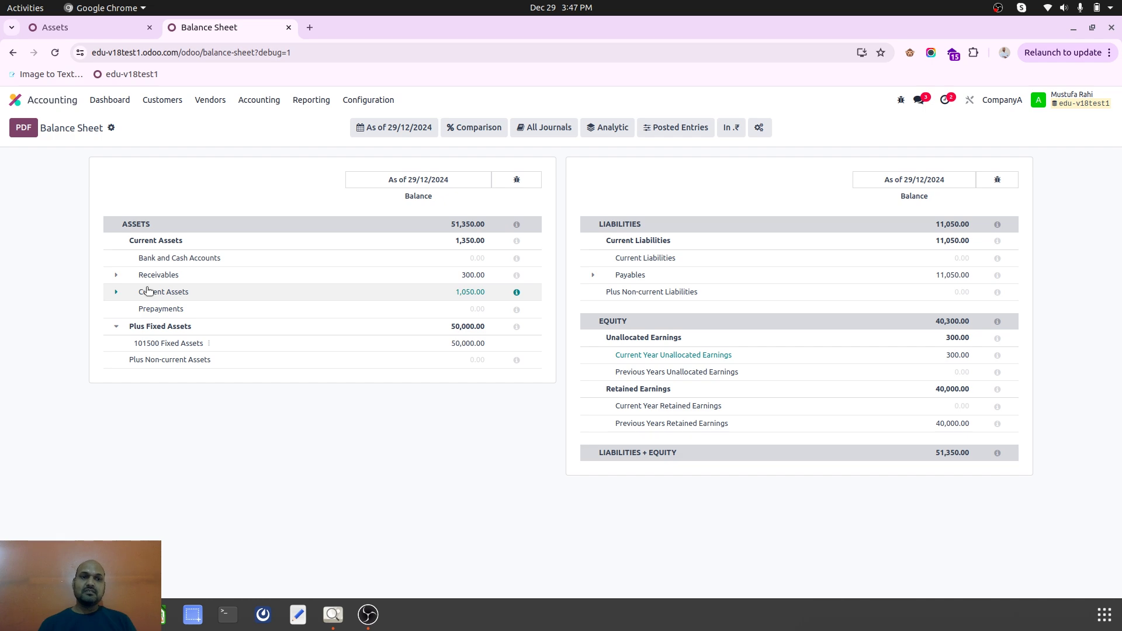
click(116, 292)
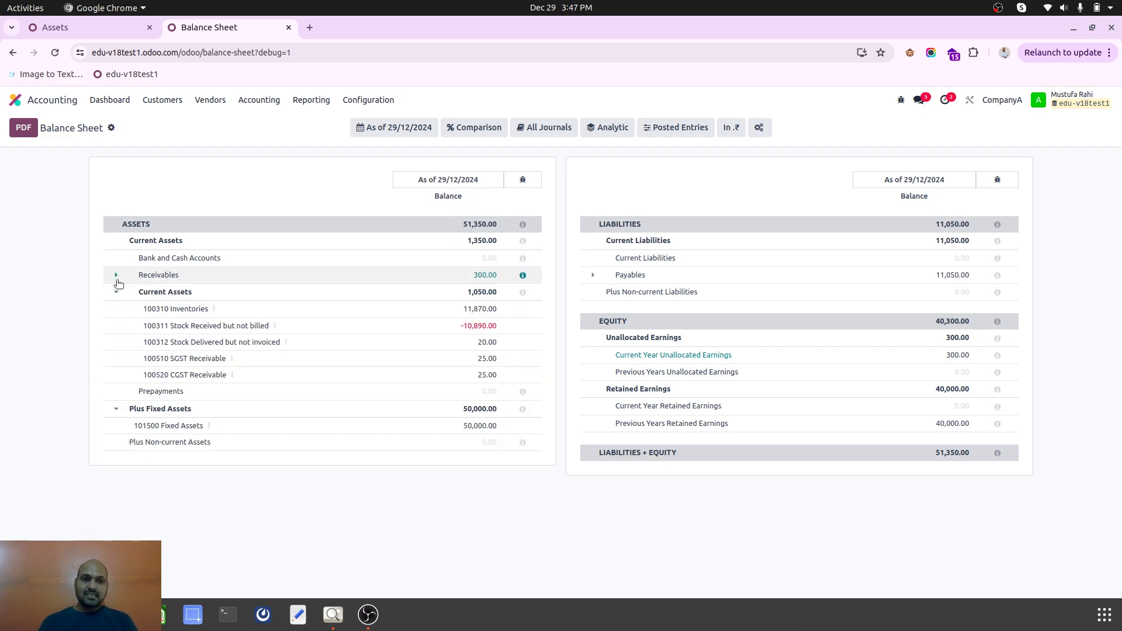
click(116, 279)
Open the Land asset from the assets list and examine its original value, book value and Depreciation Board
click(120, 24)
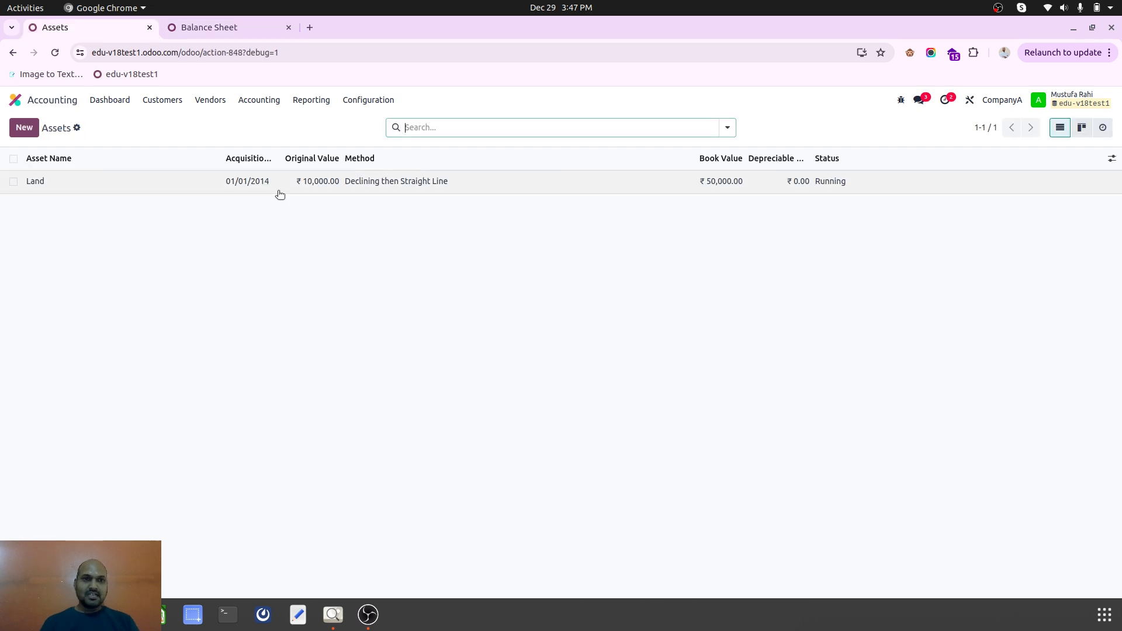
click(250, 181)
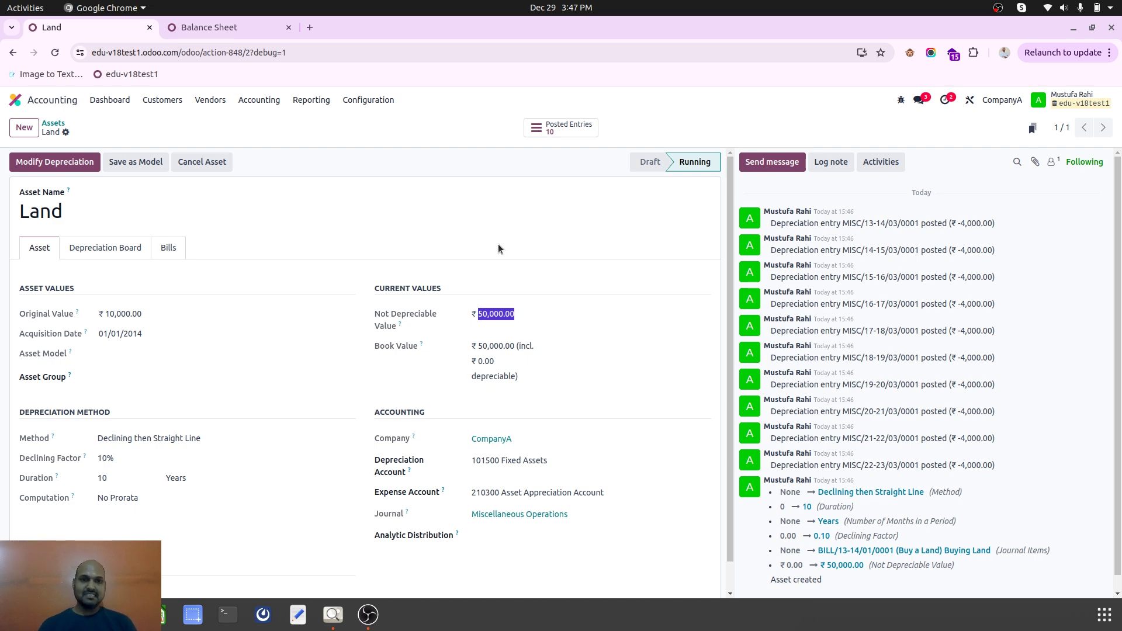
click(137, 314)
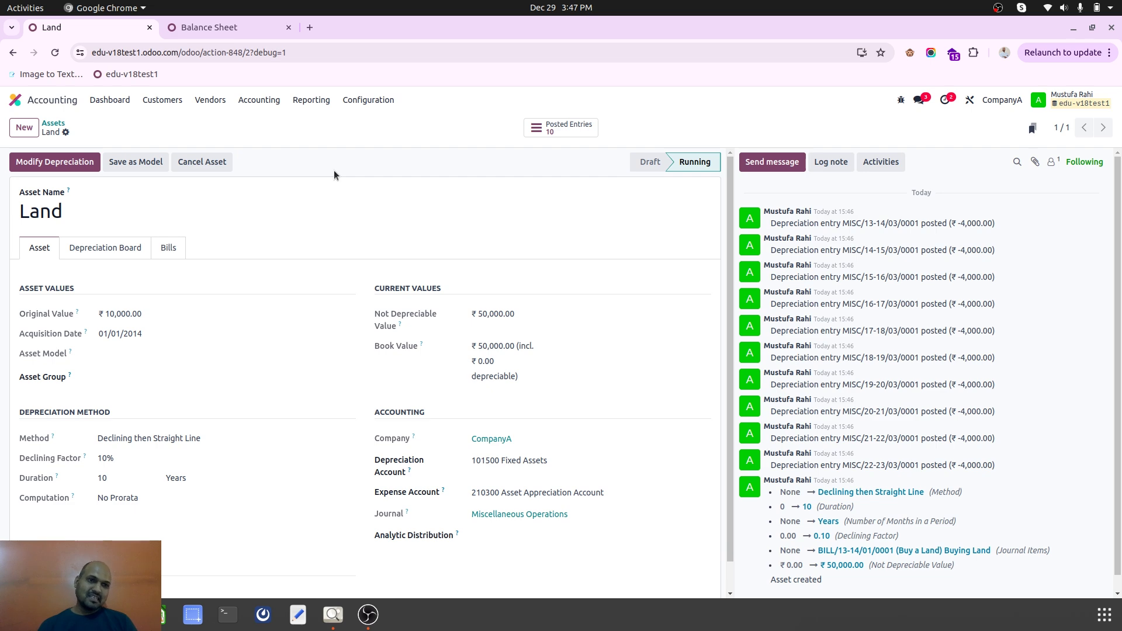
click(117, 245)
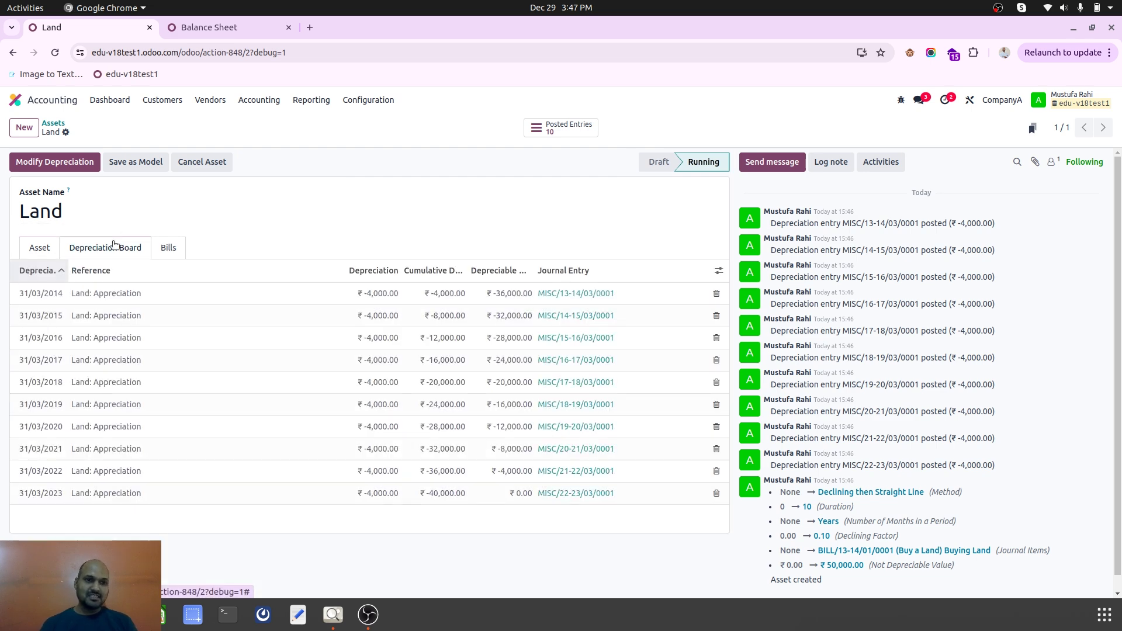
Open the General Ledger report and show it for the 2023 - 2024 fiscal year
click(213, 30)
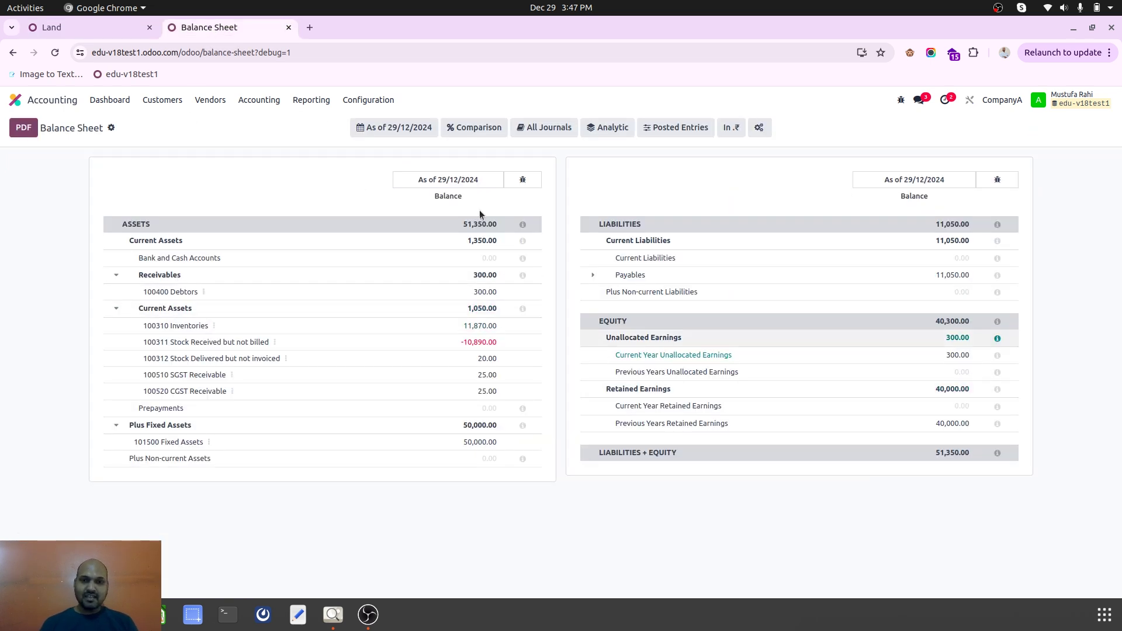
click(312, 101)
click(349, 238)
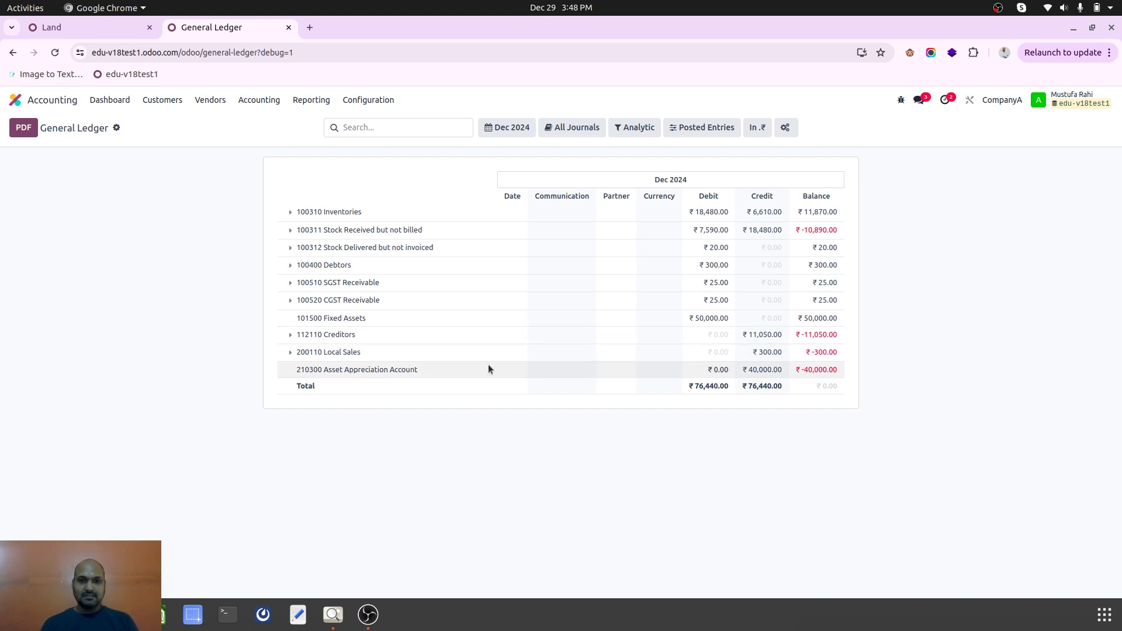
click(513, 127)
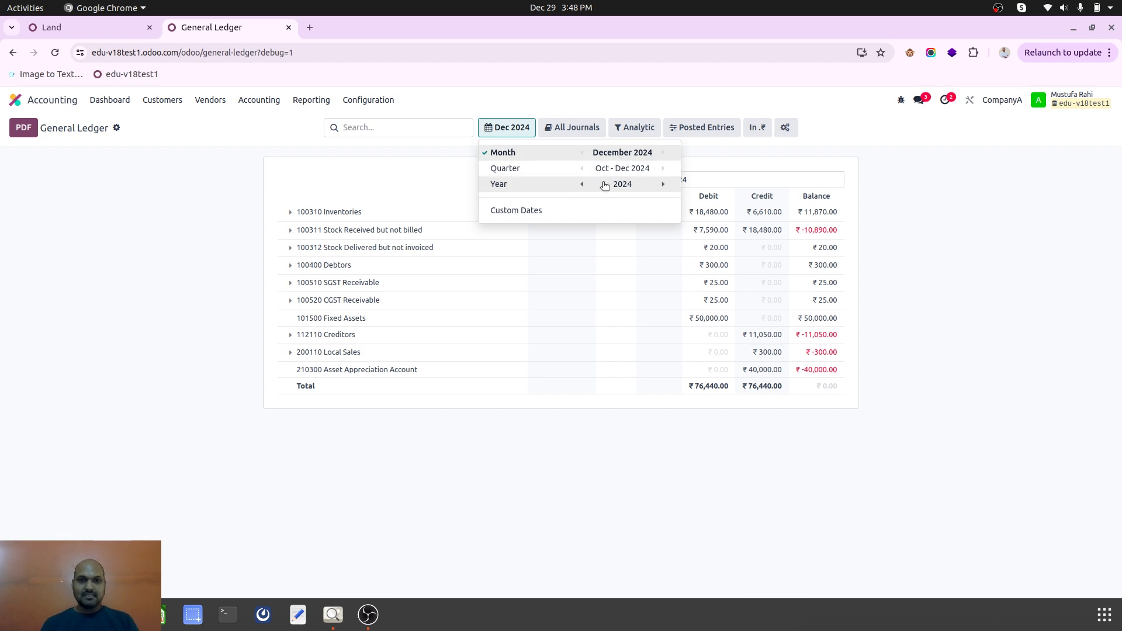
click(582, 185)
click(524, 444)
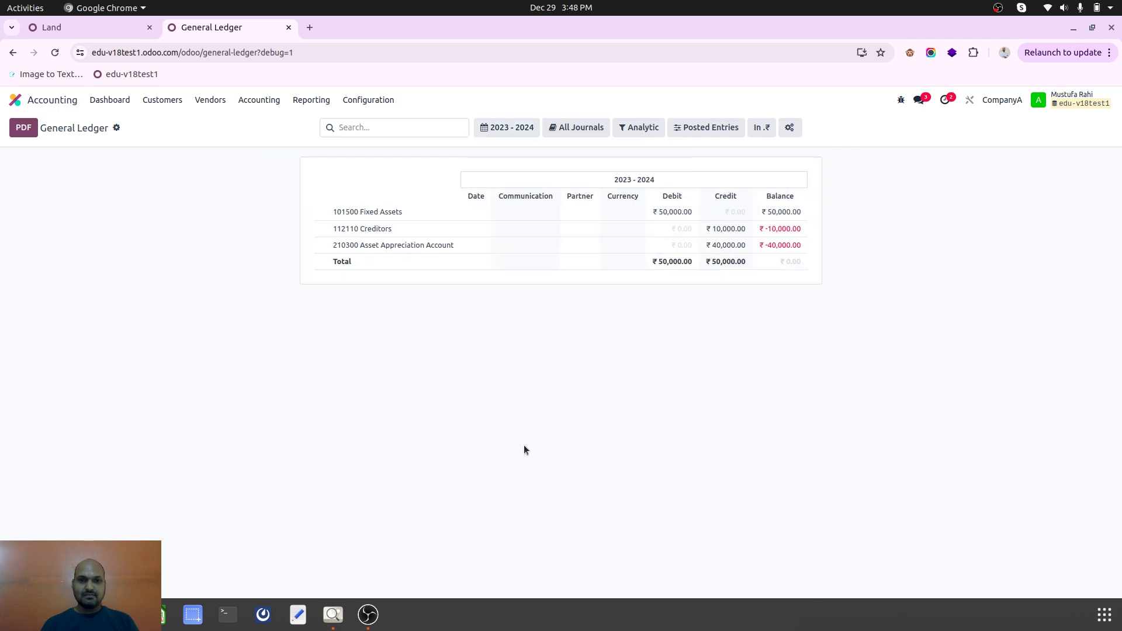
Set the General Ledger period to 2022 - 2023 and examine the journal items of 210300 Asset Appreciation Account
click(514, 127)
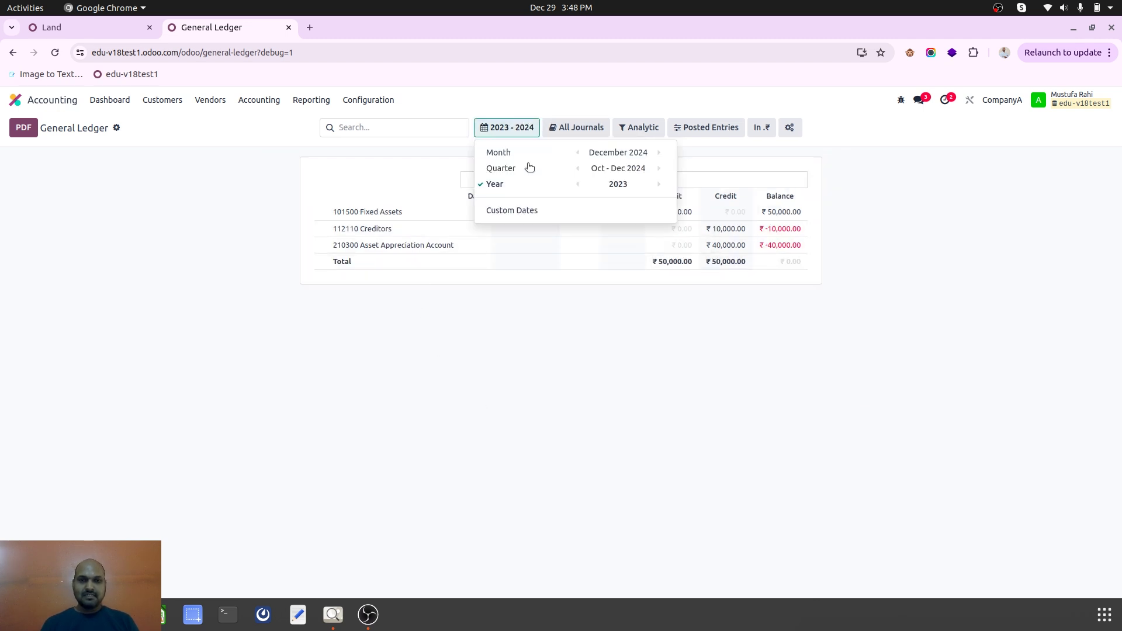
click(578, 185)
click(528, 338)
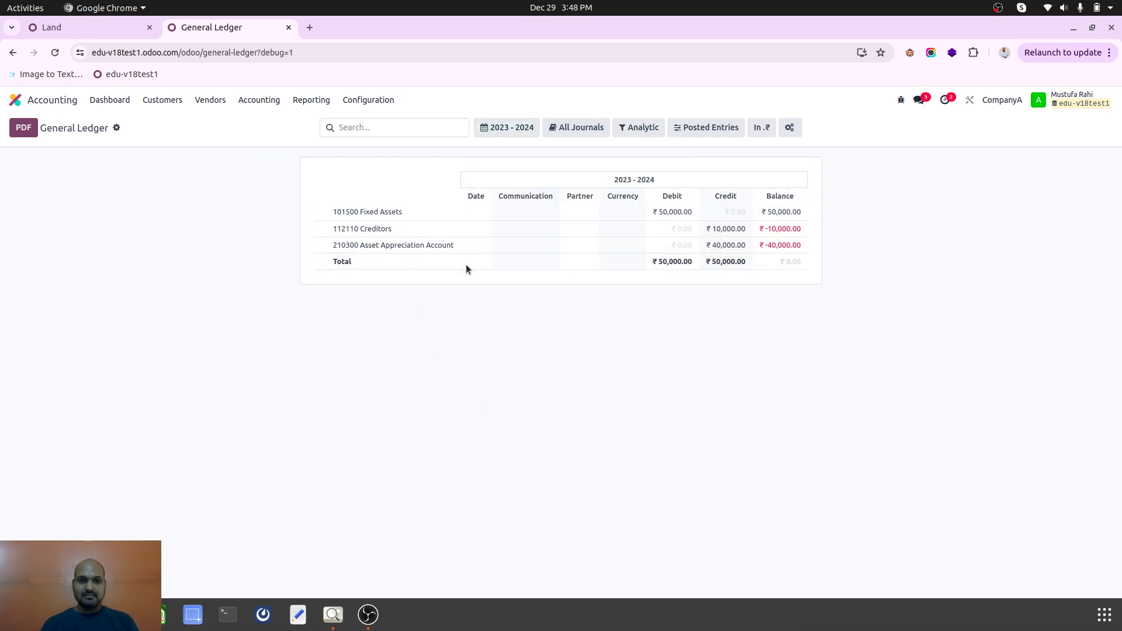
click(447, 248)
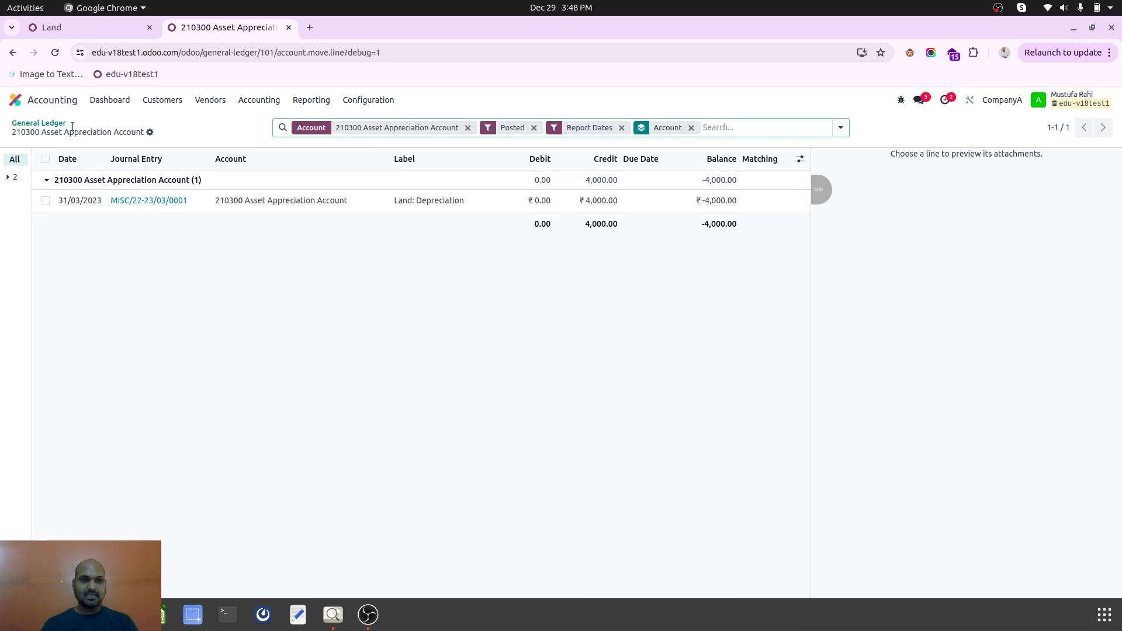
click(44, 123)
Open the Land asset's posted entries and examine the journal items of the entry dated 31/03/2023
click(246, 101)
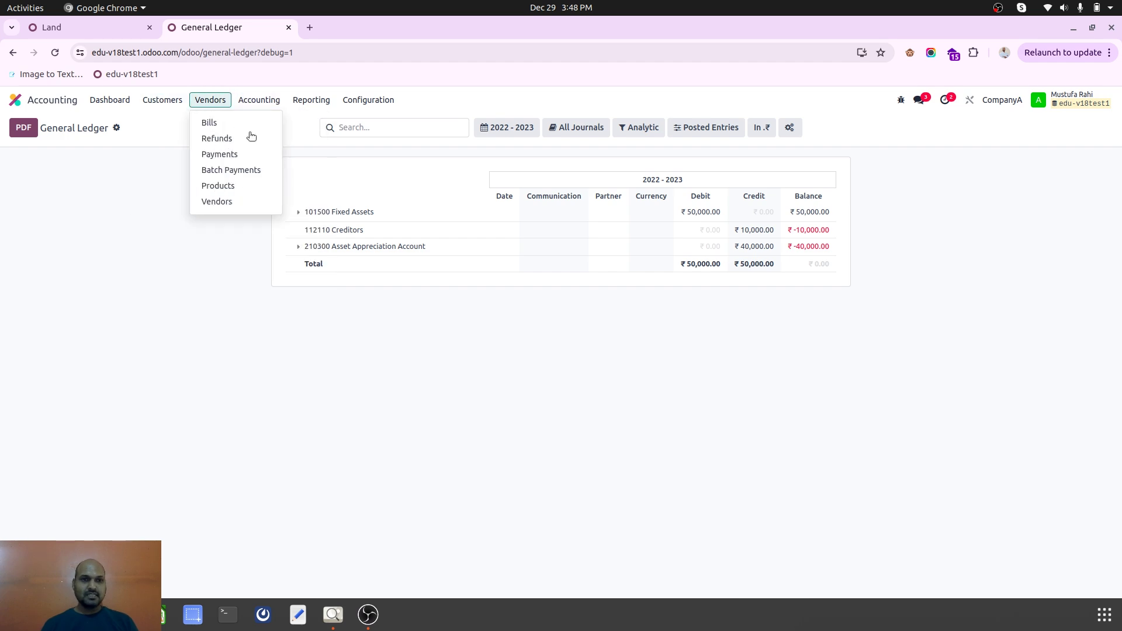
click(268, 200)
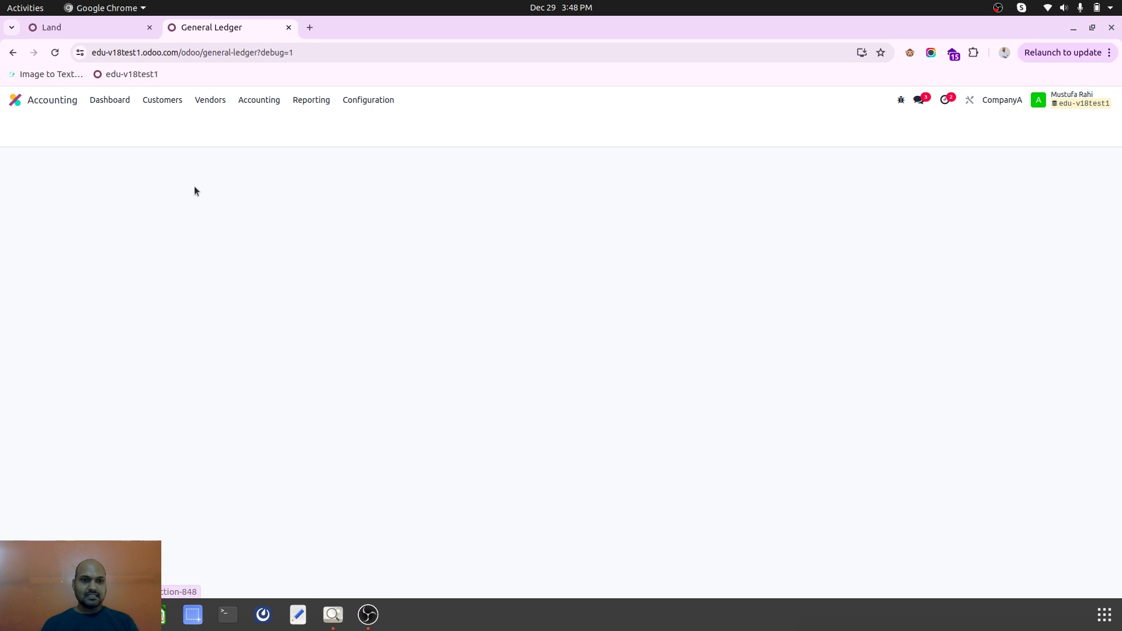
click(167, 182)
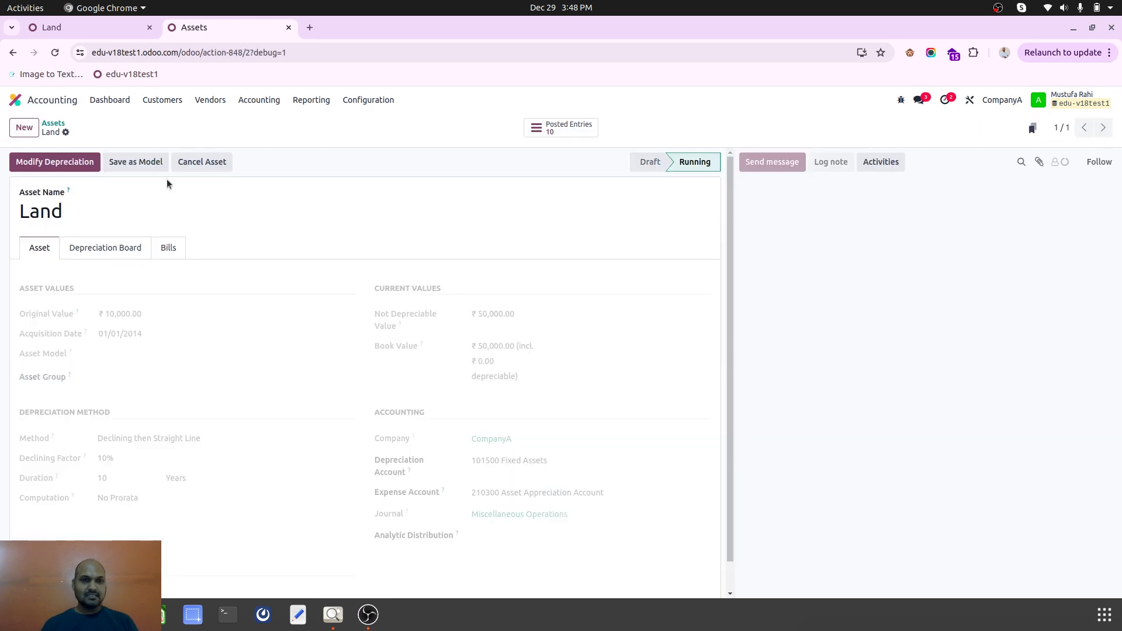
click(111, 245)
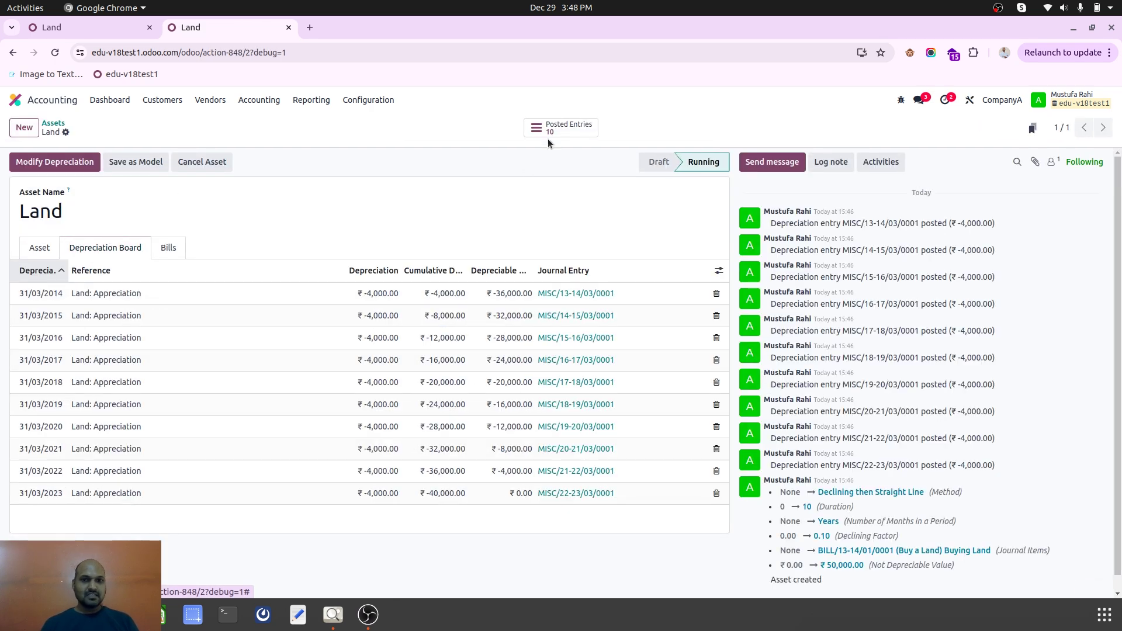
click(559, 128)
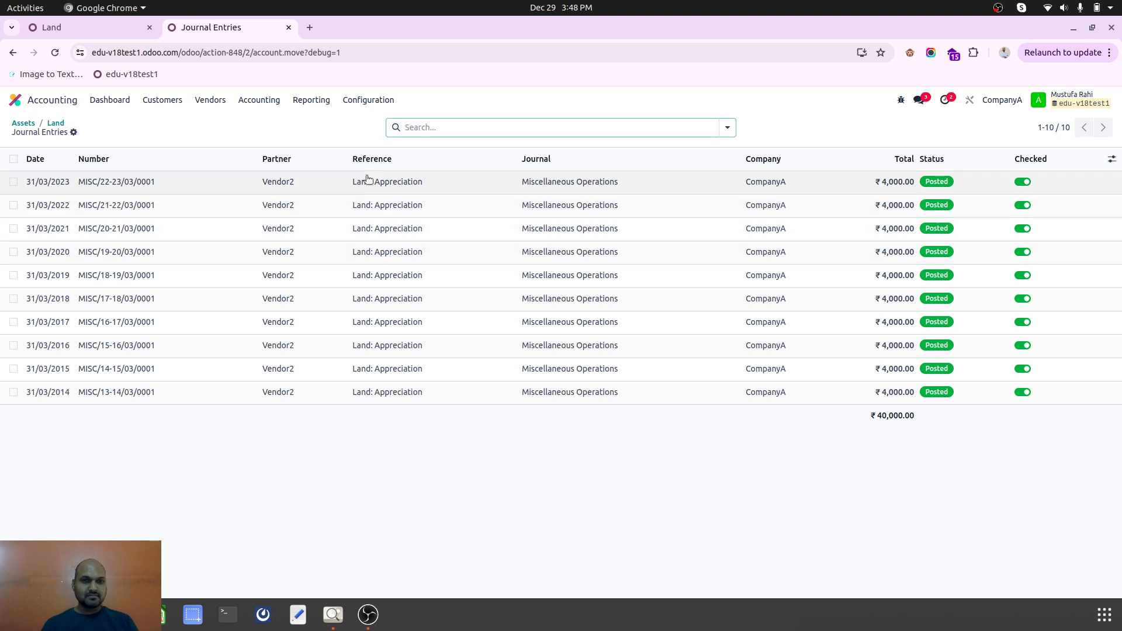
click(407, 181)
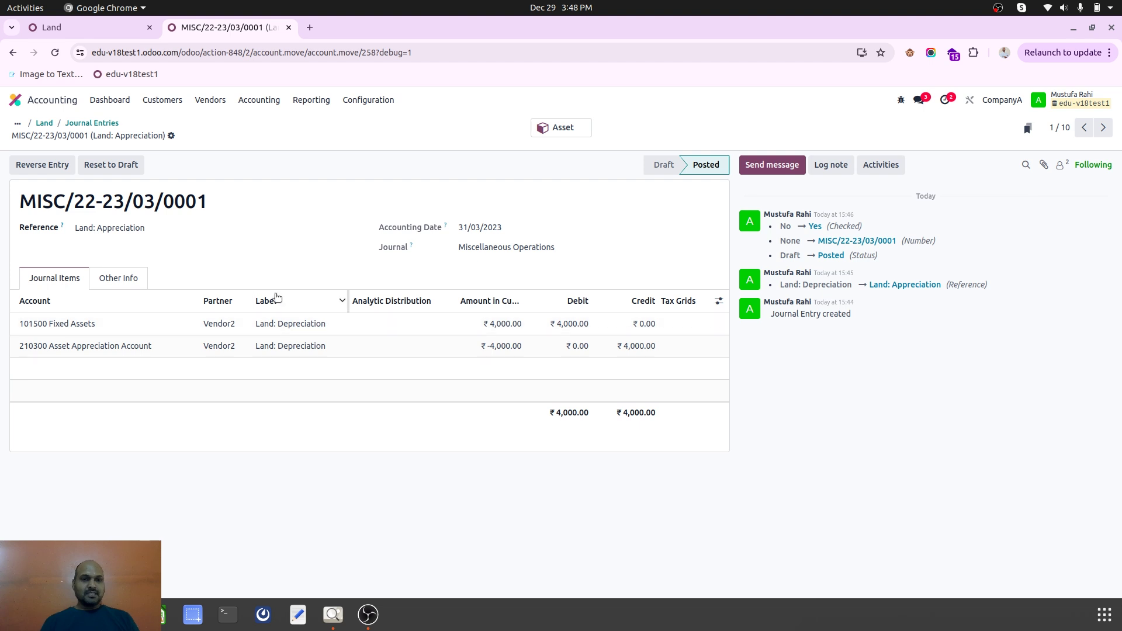
Open the list of all journal items and group it by journal, with account as the second level
click(264, 103)
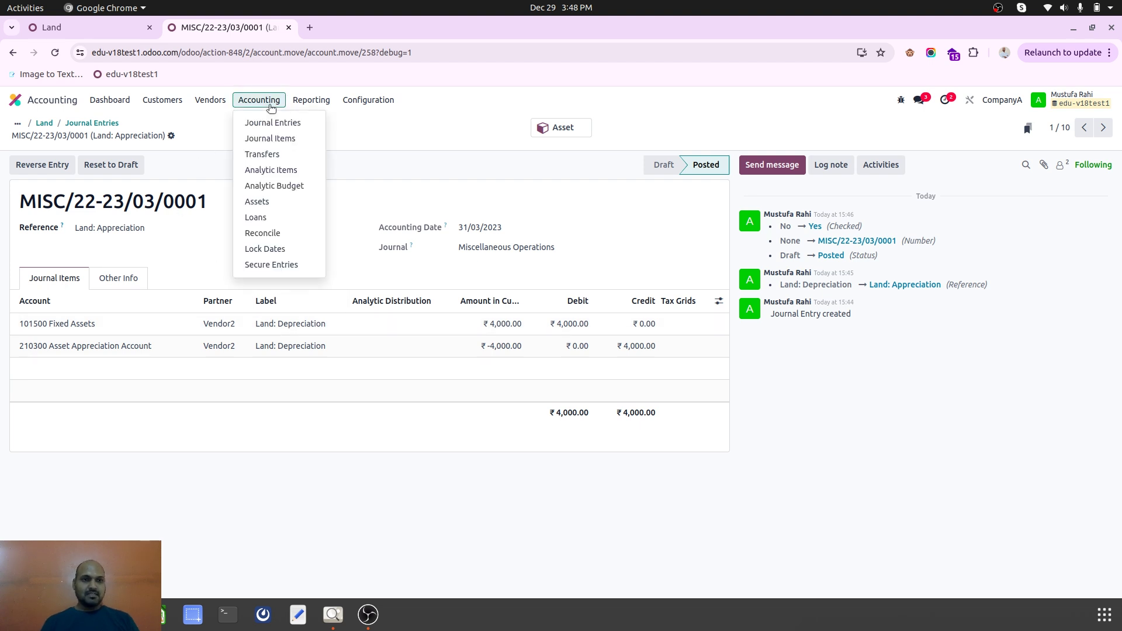
click(291, 139)
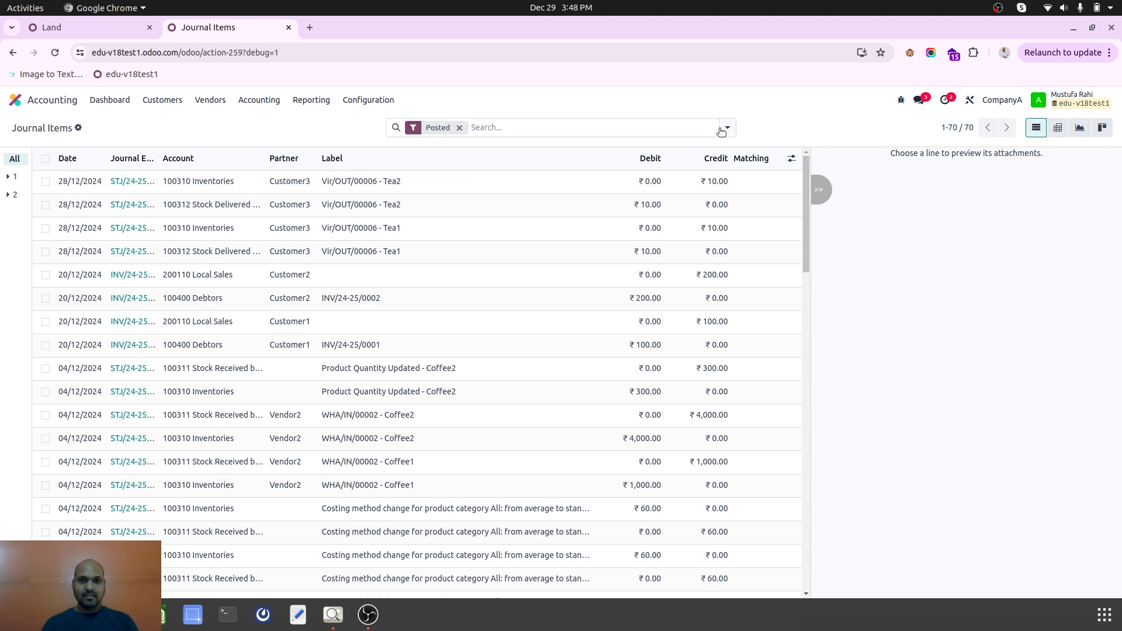
click(727, 127)
click(480, 225)
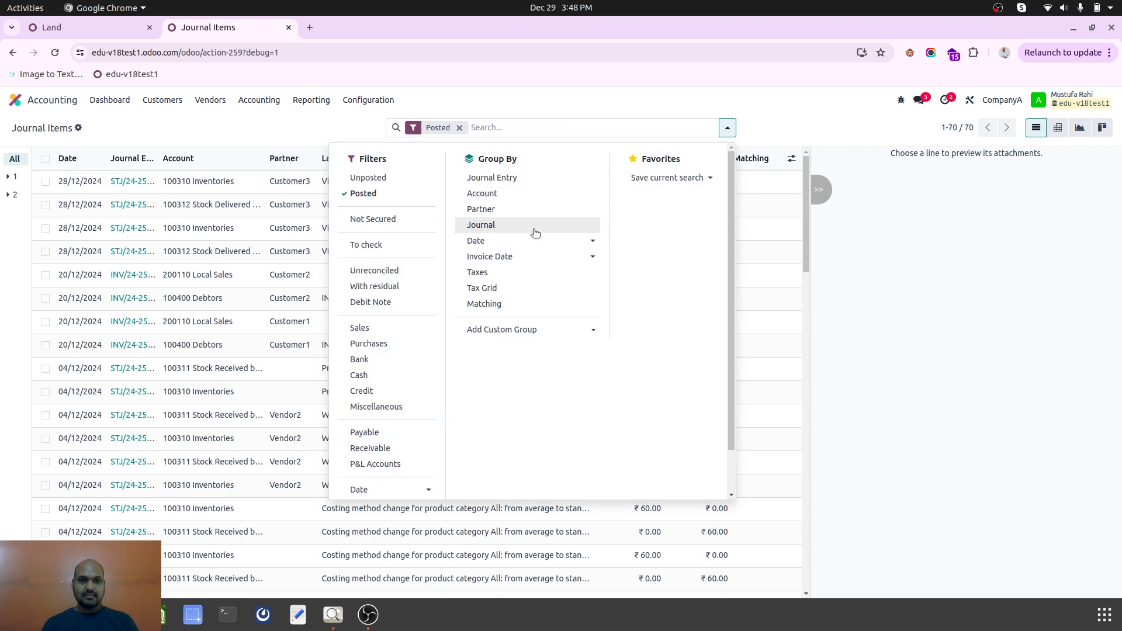
click(482, 193)
Expand the Miscellaneous Operations group and its 210300 Asset Appreciation Account lines
click(89, 300)
click(97, 242)
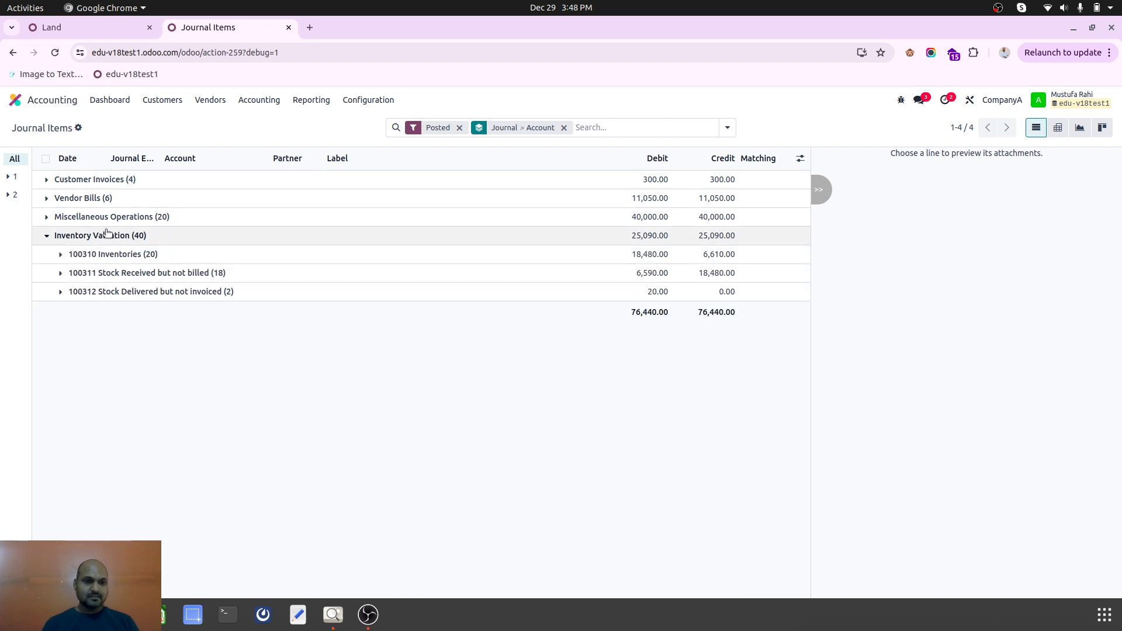
click(73, 233)
click(97, 215)
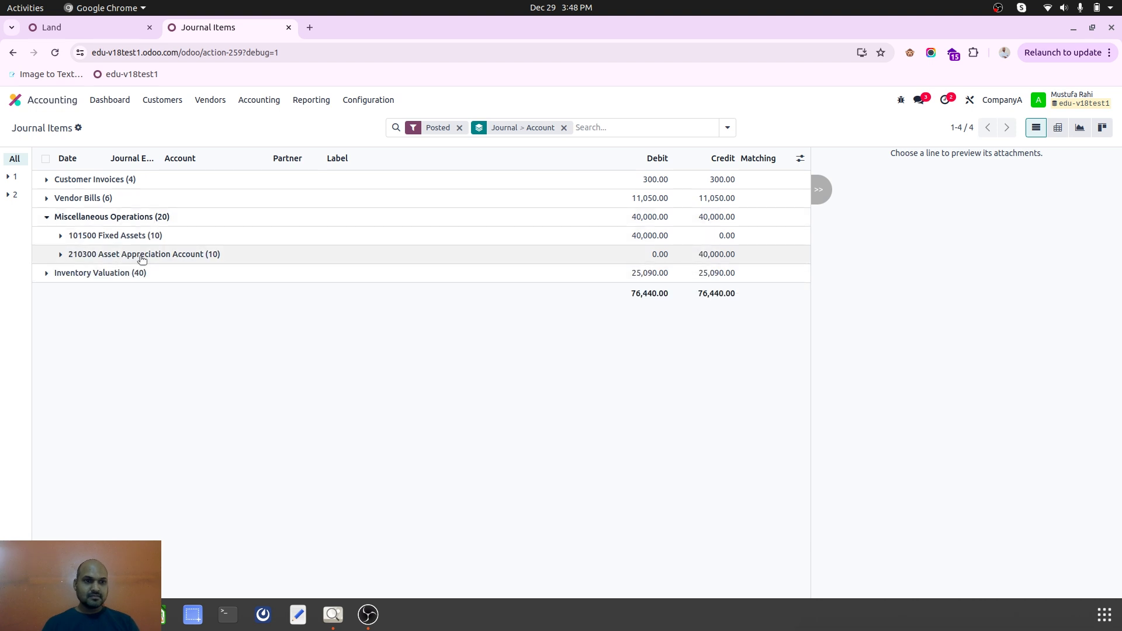
click(142, 257)
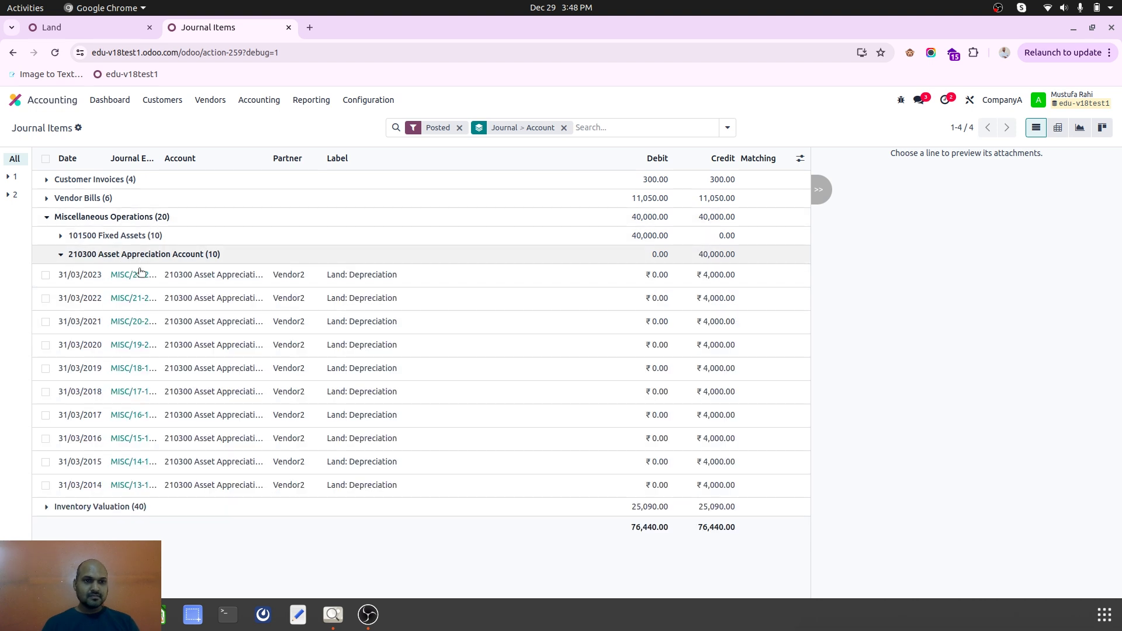
Change the label of all expanded 210300 Asset Appreciation Account items to "Land: Appreciation" in one bulk update
click(45, 158)
click(378, 276)
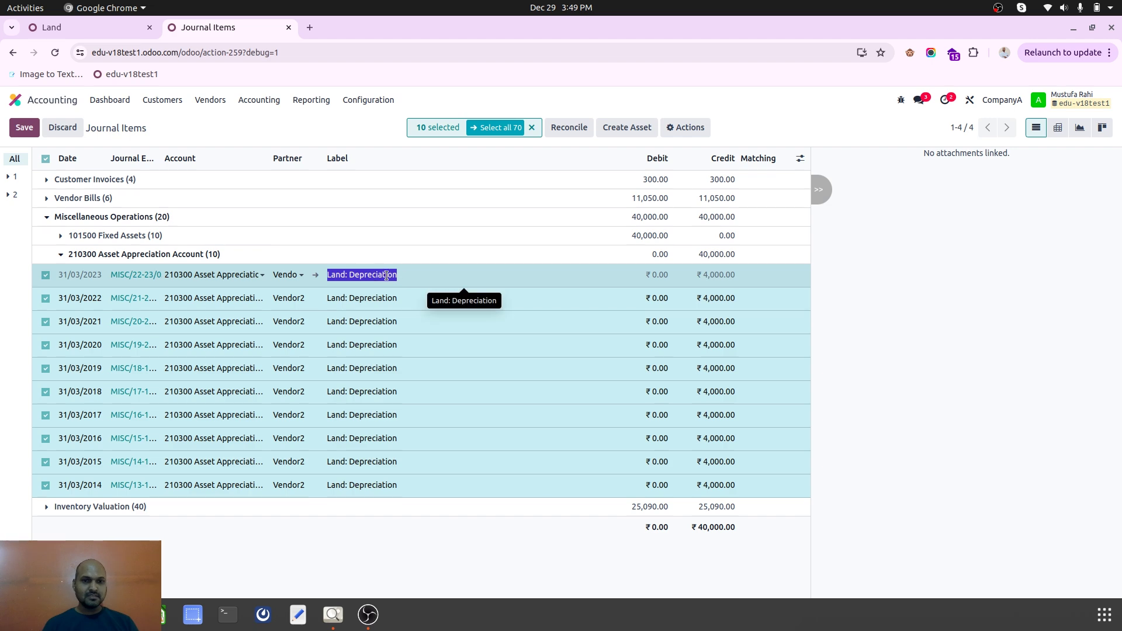
click(406, 276)
key(BackSpace)
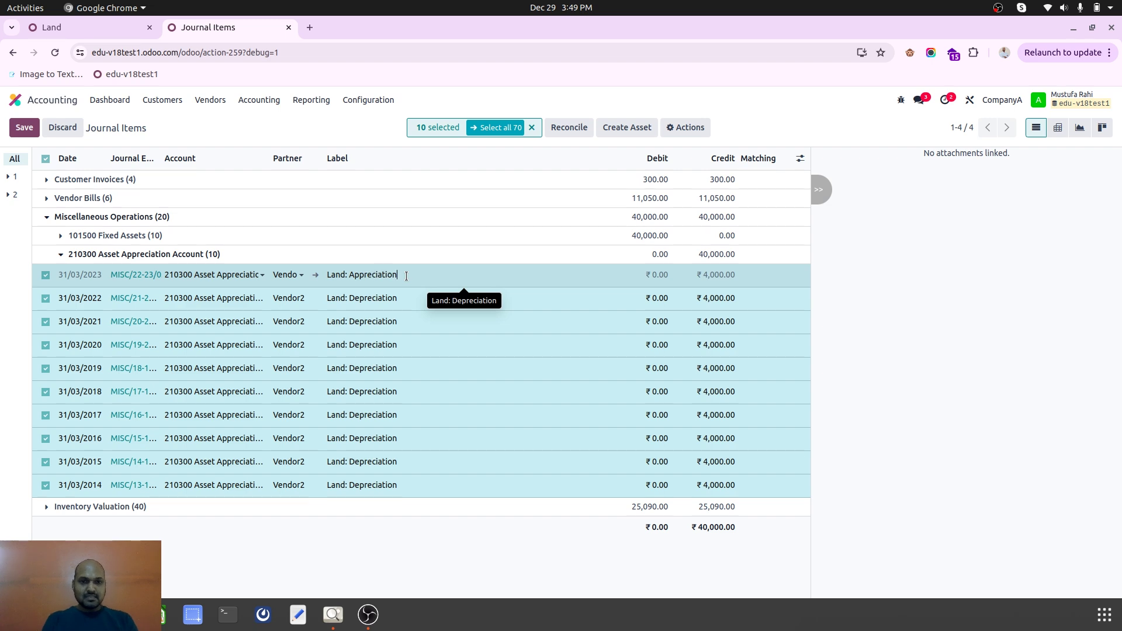
click(502, 91)
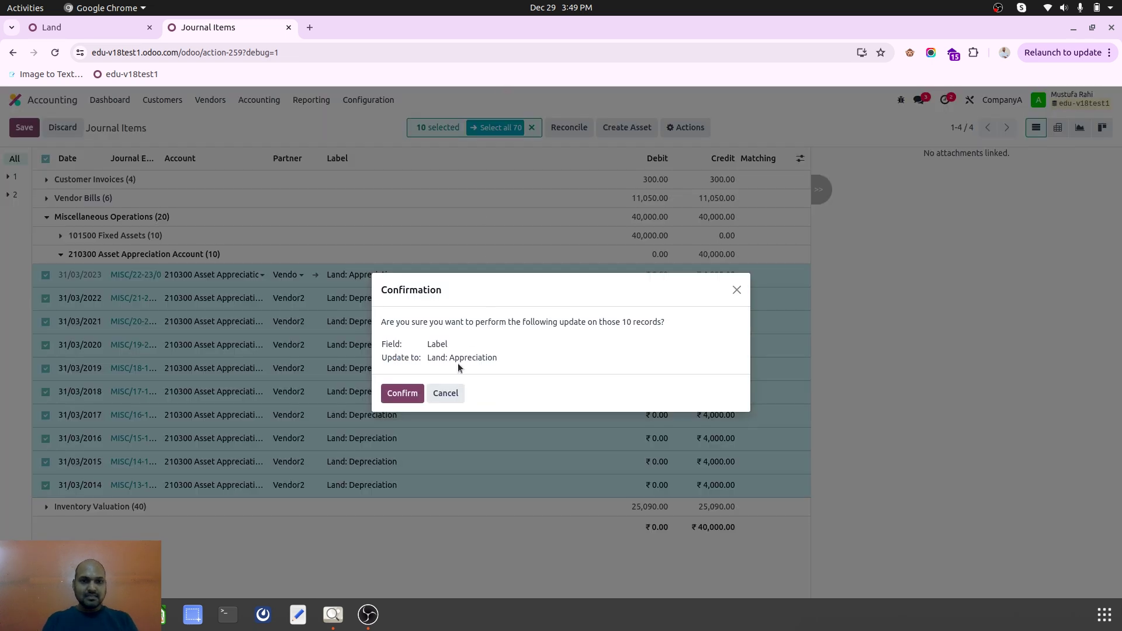
click(406, 400)
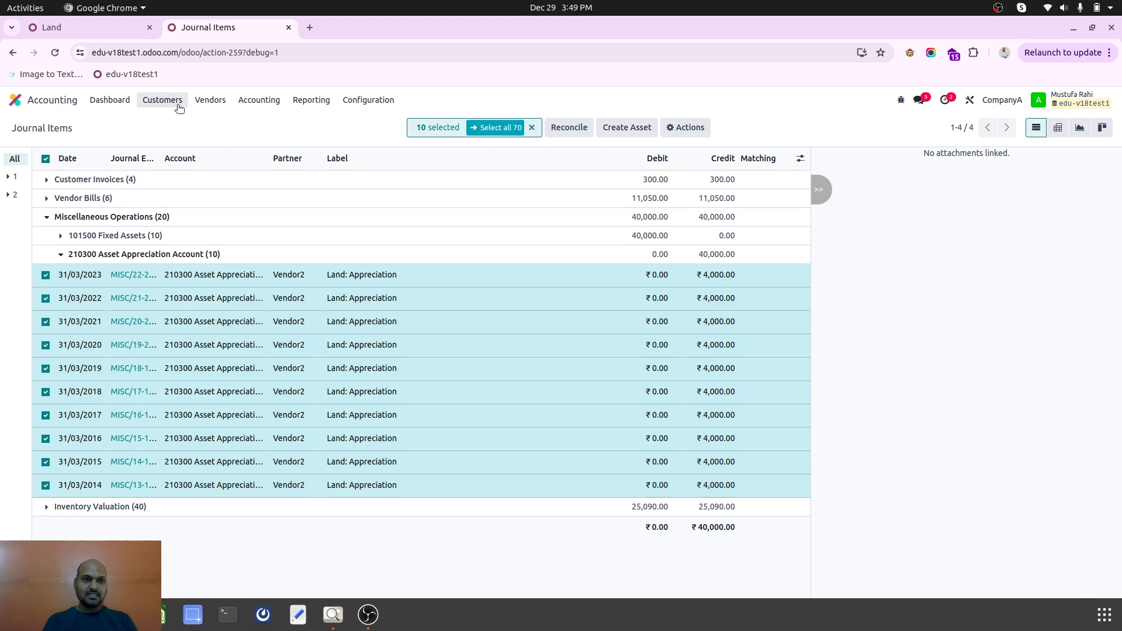
Expand the 101500 Fixed Assets items under Miscellaneous Operations instead and bulk-update their label to "Land: Appreciation"
click(135, 253)
click(133, 236)
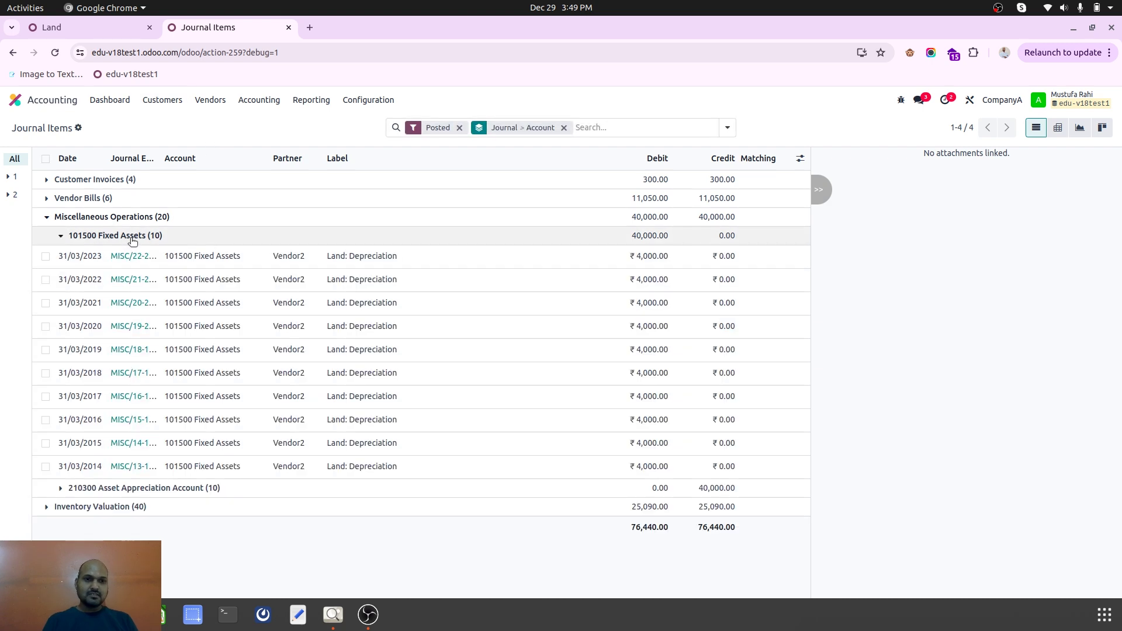
click(46, 158)
click(396, 263)
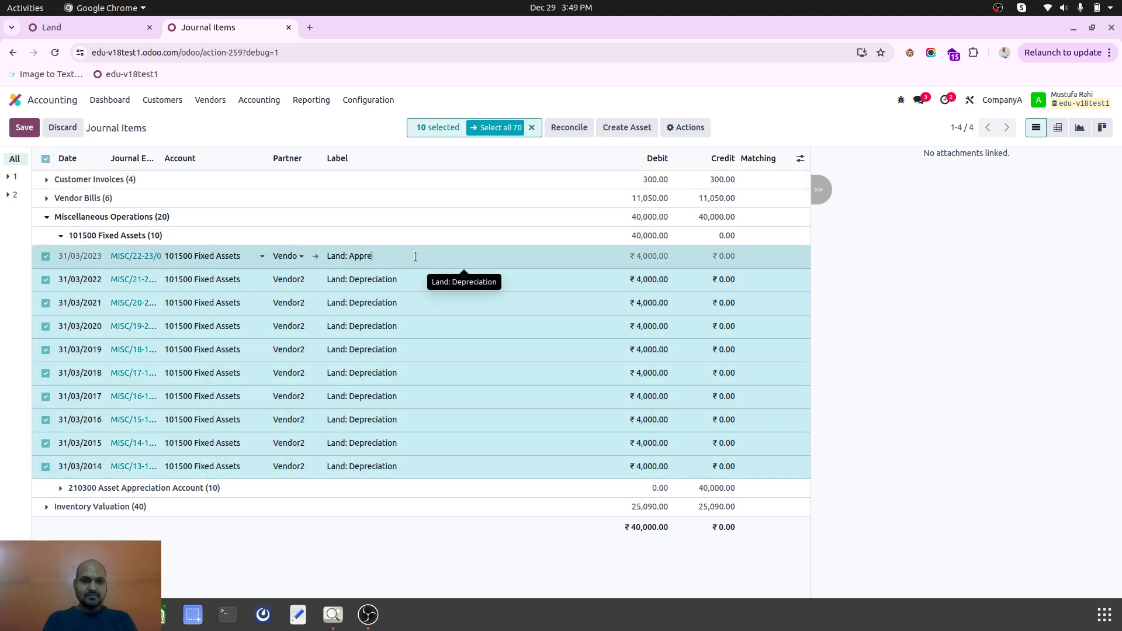
click(425, 99)
click(401, 393)
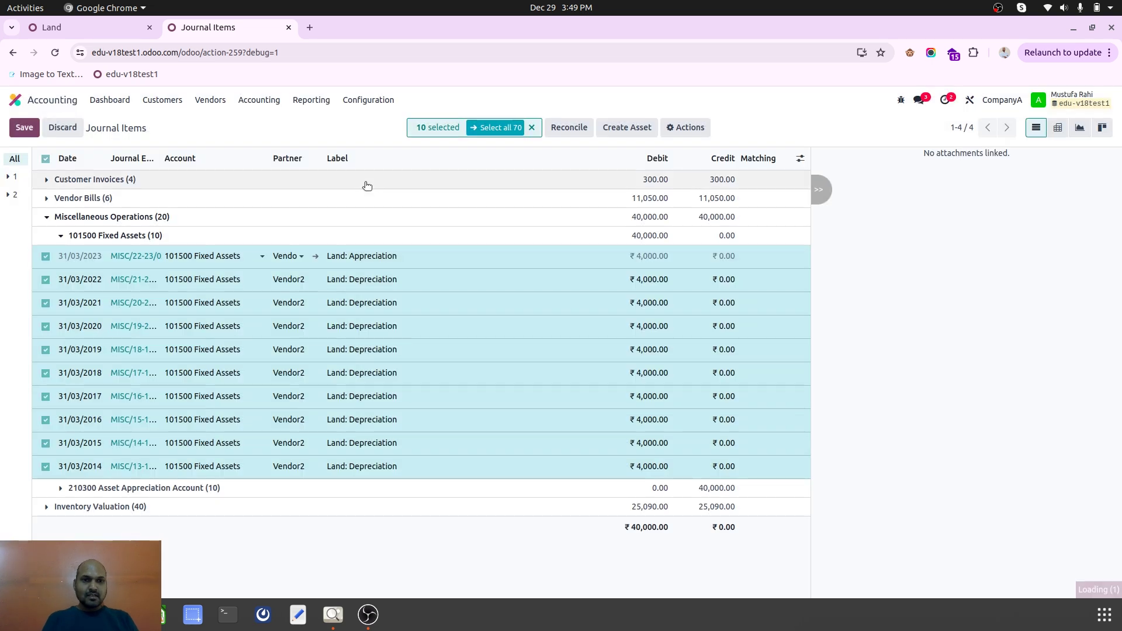
Reopen the General Ledger and expand 210300 Asset Appreciation Account to check the entry's new label
click(311, 100)
click(320, 241)
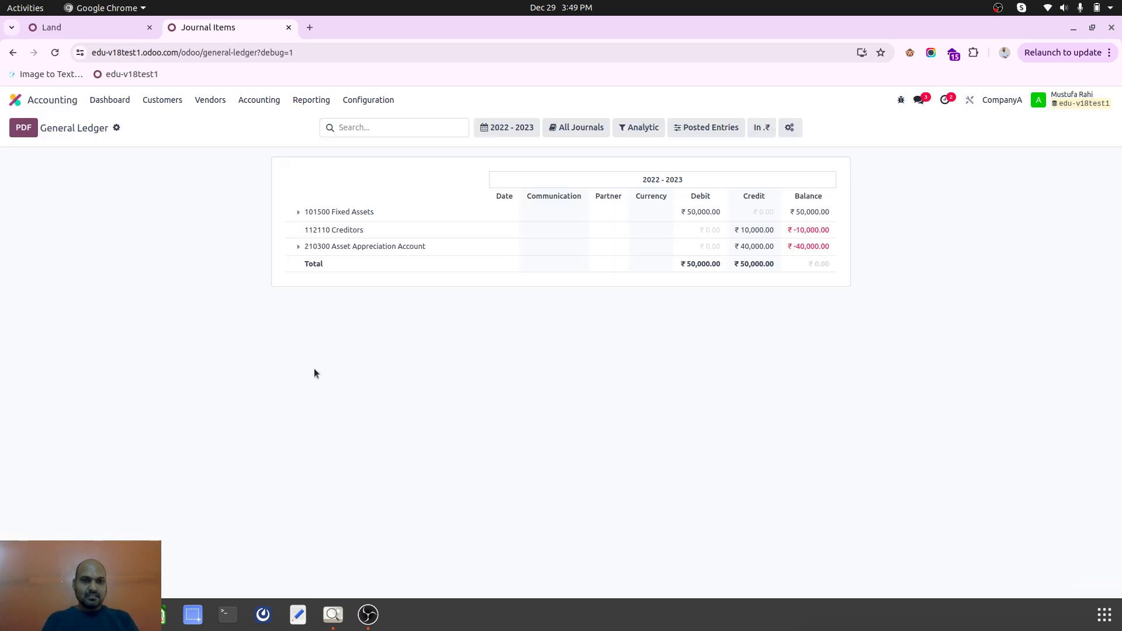
click(432, 248)
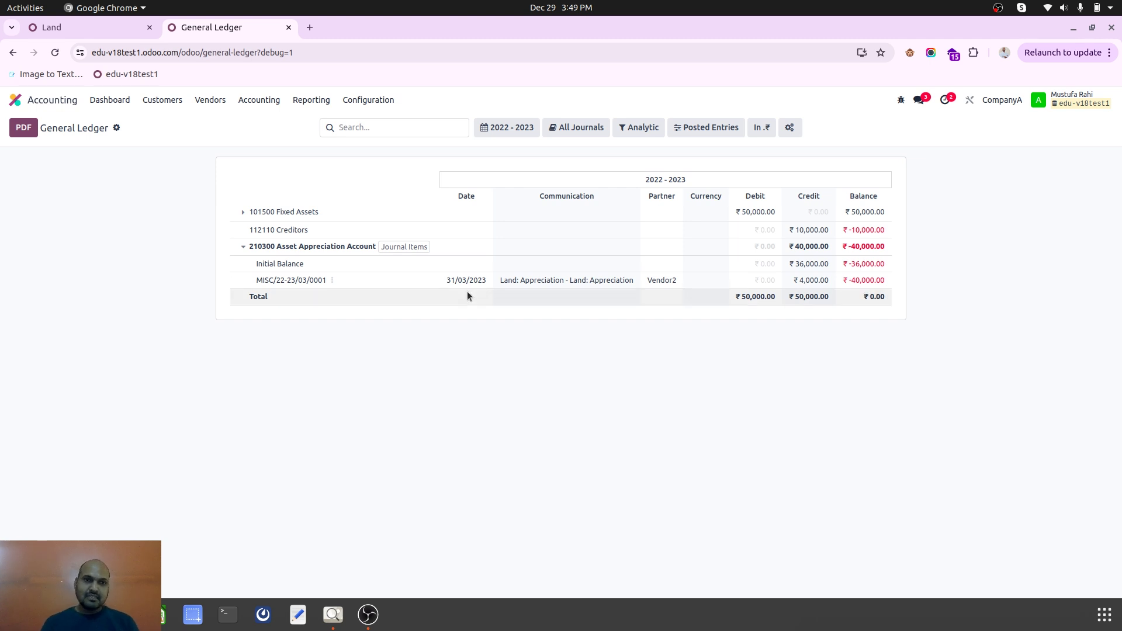
Return to the Balance Sheet and open the General Ledger detail of its 101500 Fixed Assets line
click(310, 98)
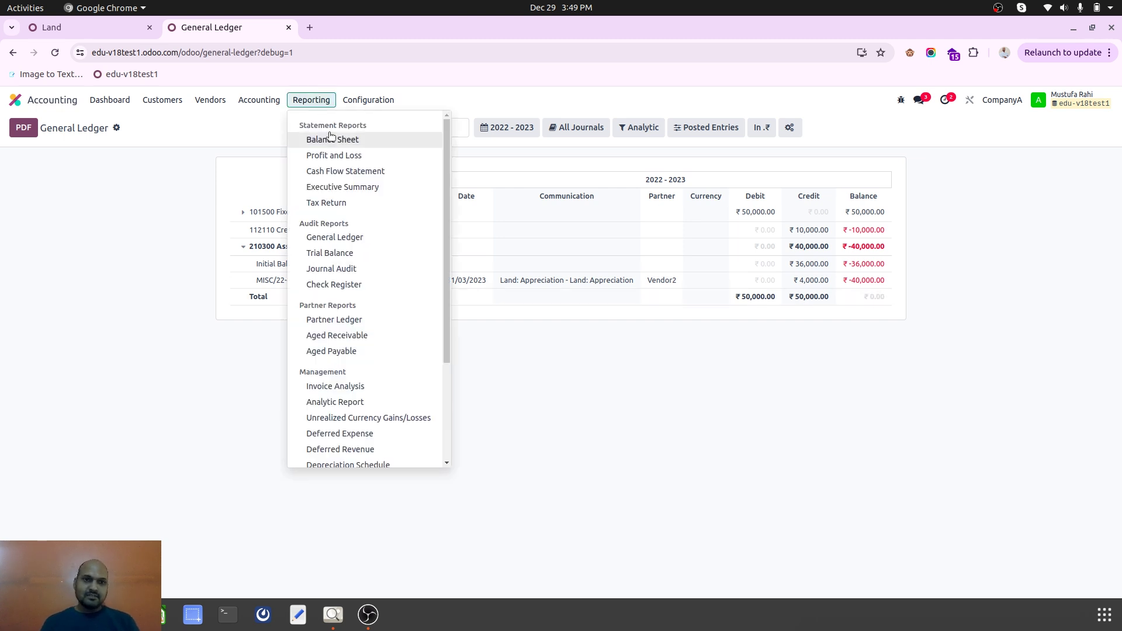
click(328, 134)
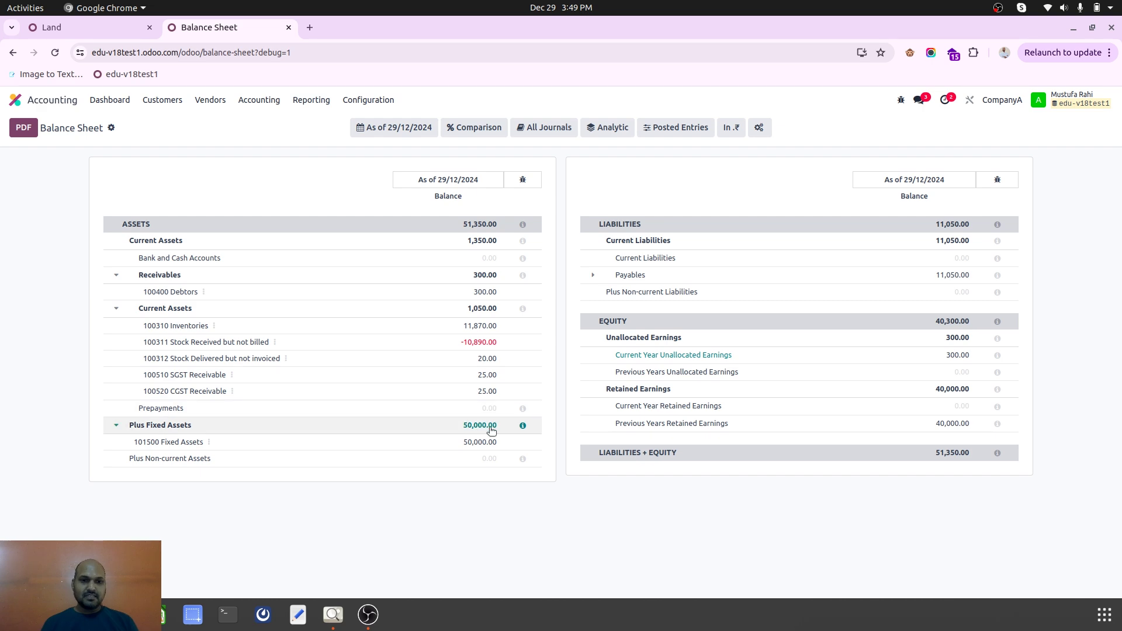
click(209, 442)
click(225, 452)
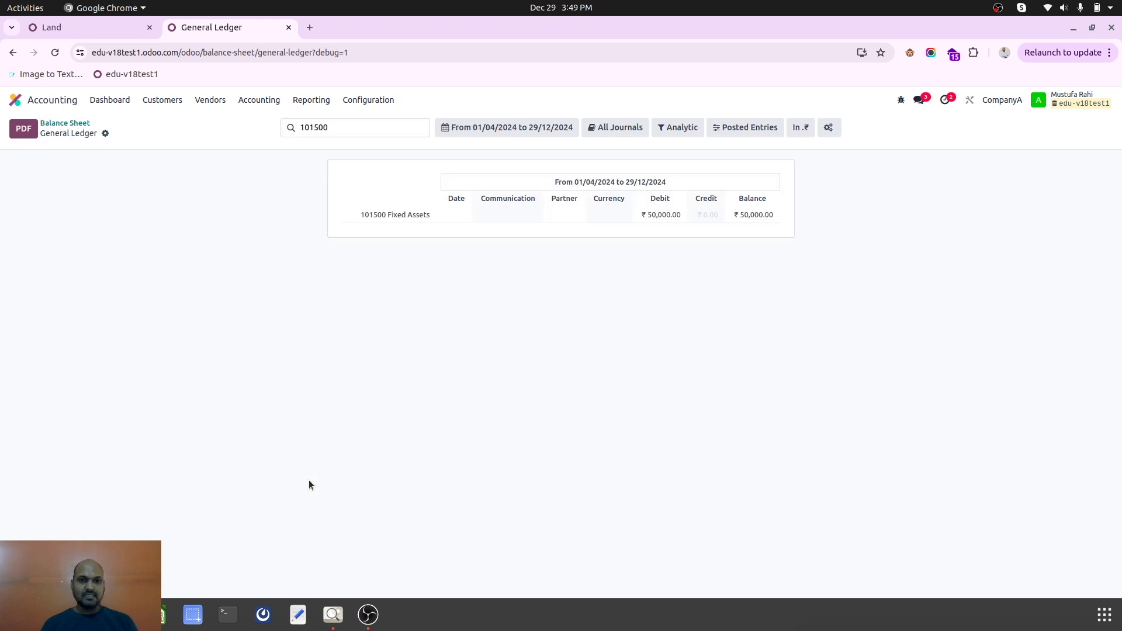